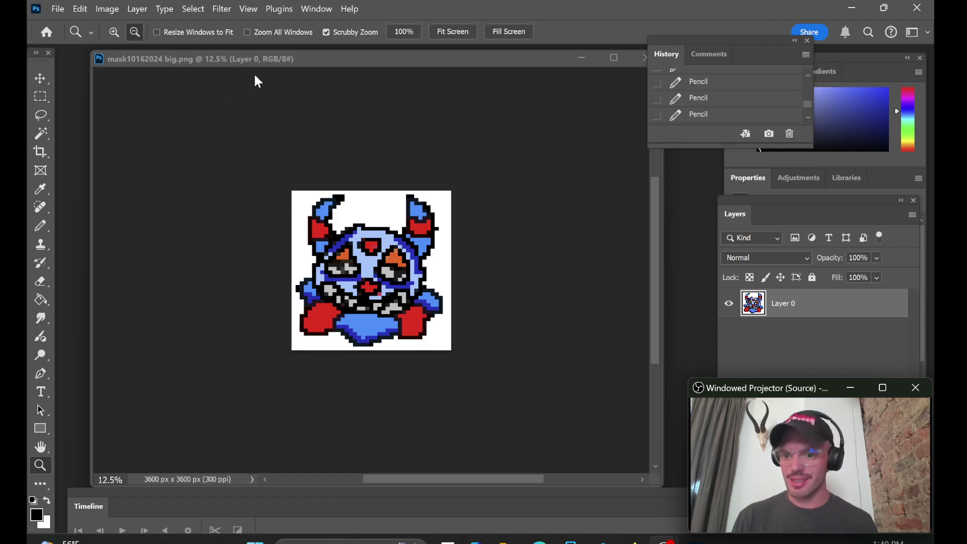
- Nudge the document window slightly right and down
{"action": "left_click", "coordinate": [210, 59]}
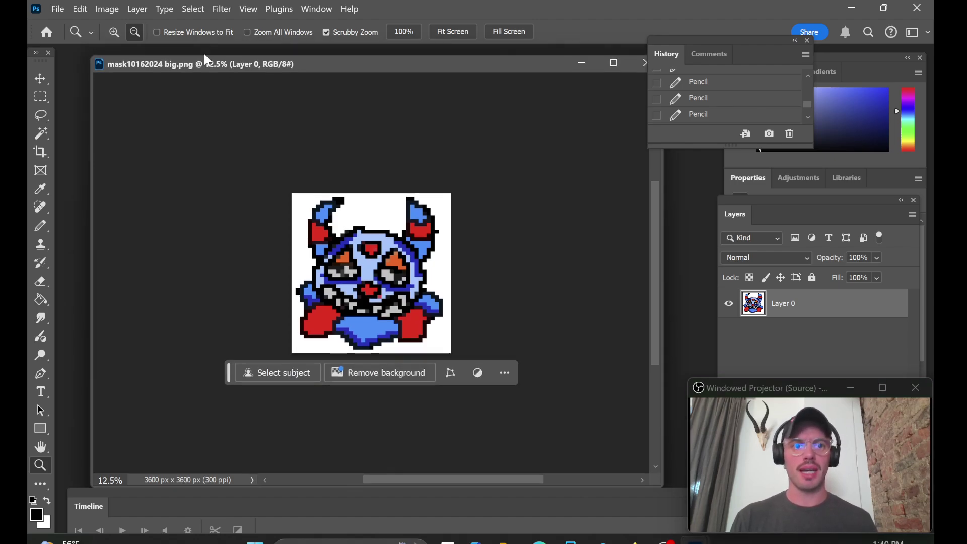
{"action": "left_click_drag", "start_coordinate": [179, 60], "coordinate": [189, 68]}
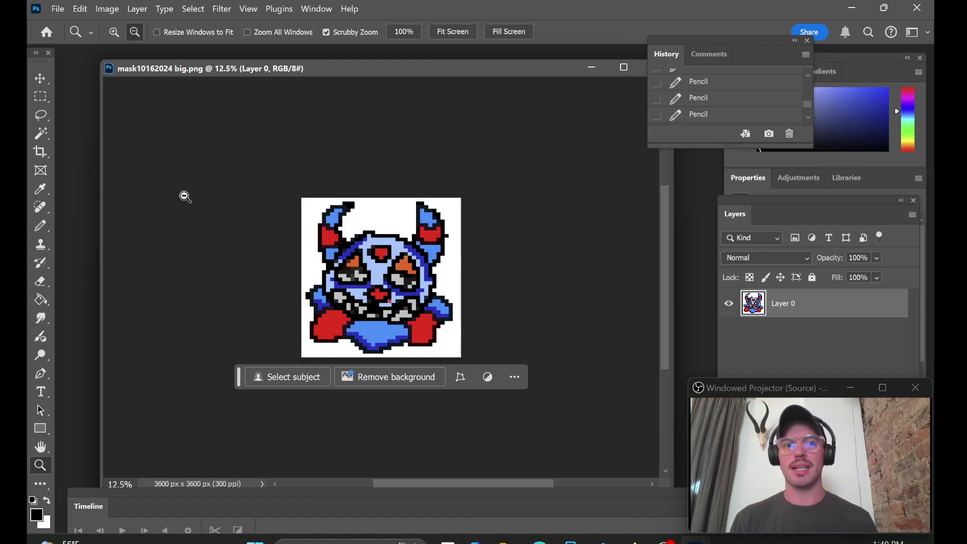
- Open Image Size and set resampling to Nearest Neighbor (hard edges)
{"action": "left_click", "coordinate": [112, 16]}
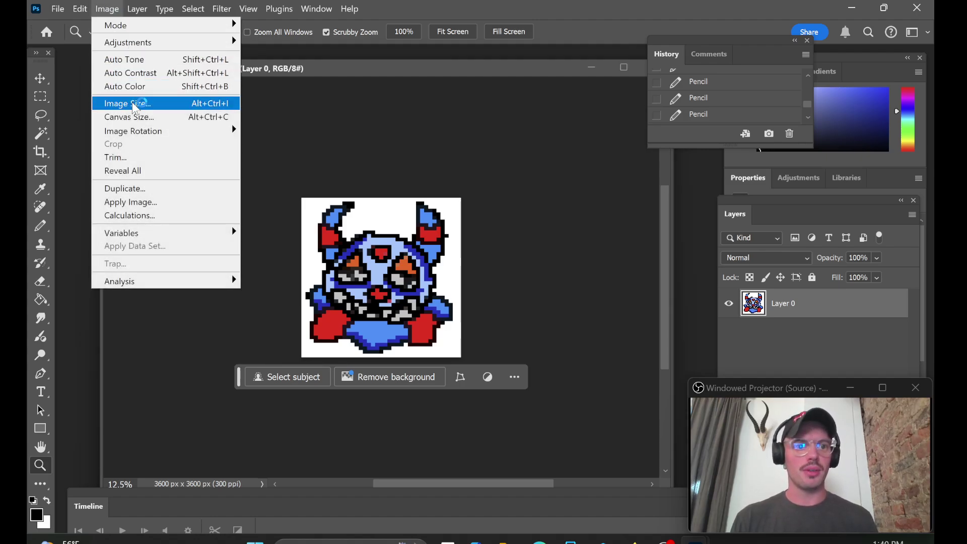
{"action": "left_click", "coordinate": [176, 32]}
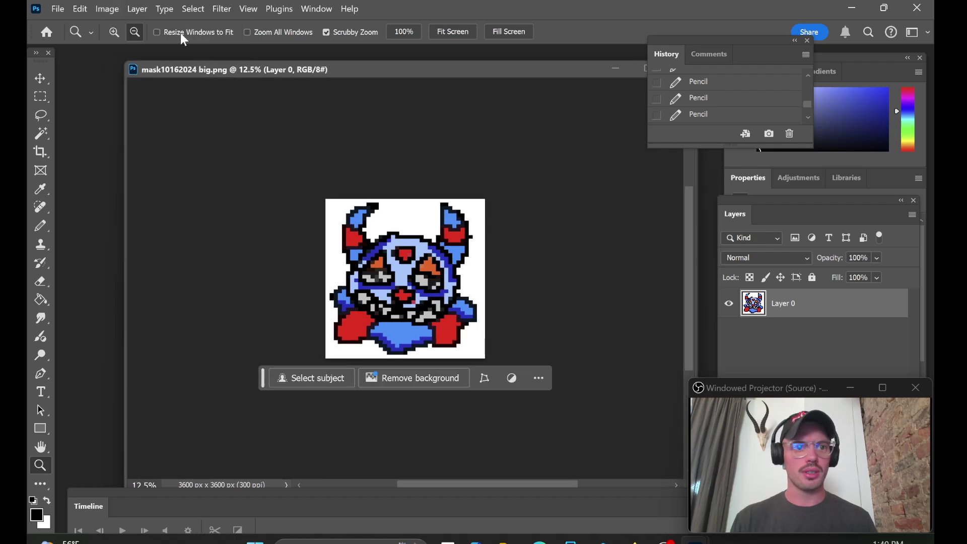
{"action": "left_click", "coordinate": [107, 8]}
{"action": "left_click", "coordinate": [134, 103]}
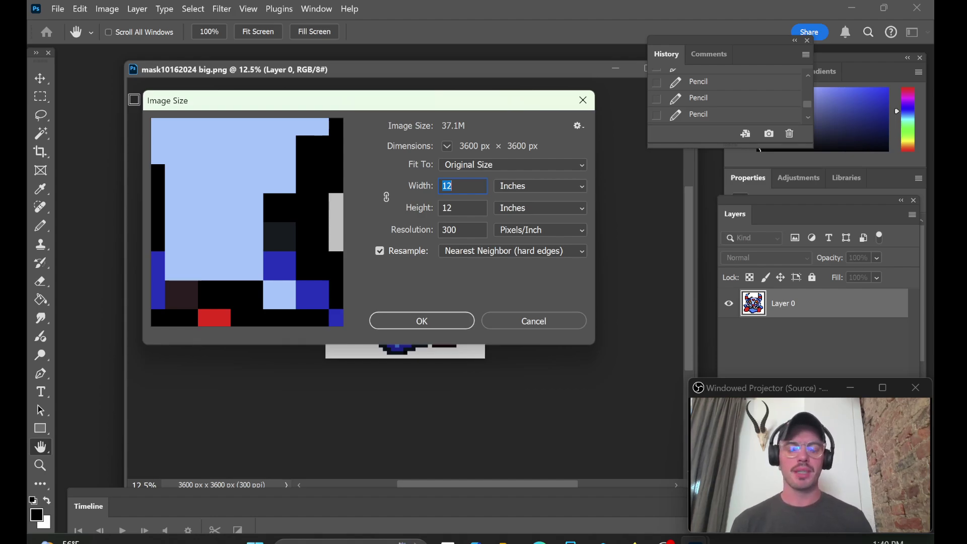
{"action": "left_click", "coordinate": [461, 252]}
{"action": "left_click", "coordinate": [487, 267]}
{"action": "left_click", "coordinate": [493, 248]}
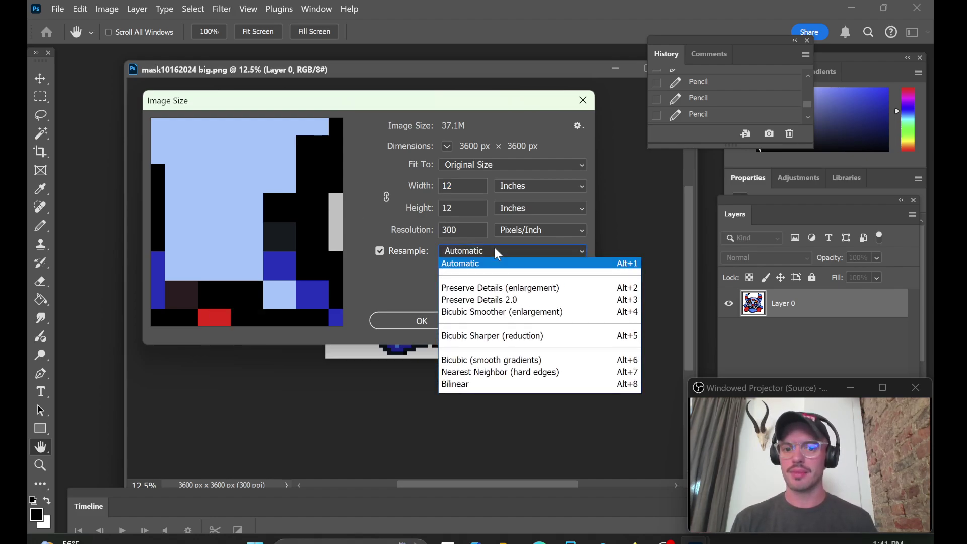
{"action": "left_click", "coordinate": [482, 372]}
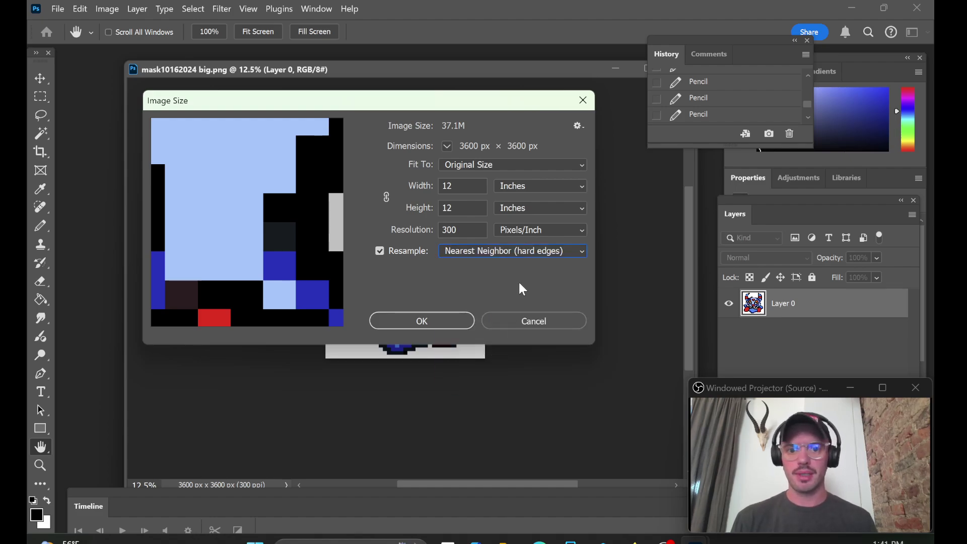
- Switch the size units to pixels and enter 32 for width and height
{"action": "left_click", "coordinate": [530, 188]}
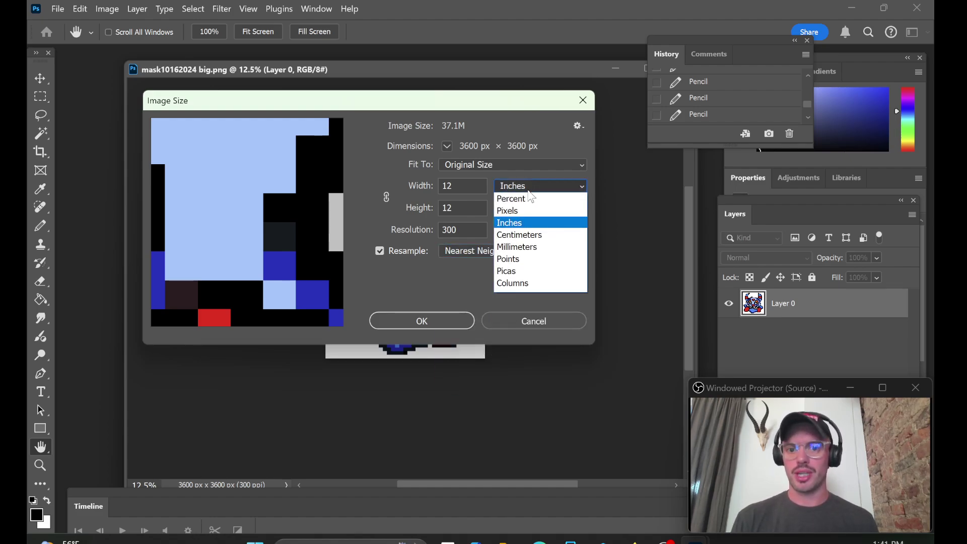
{"action": "left_click", "coordinate": [521, 211]}
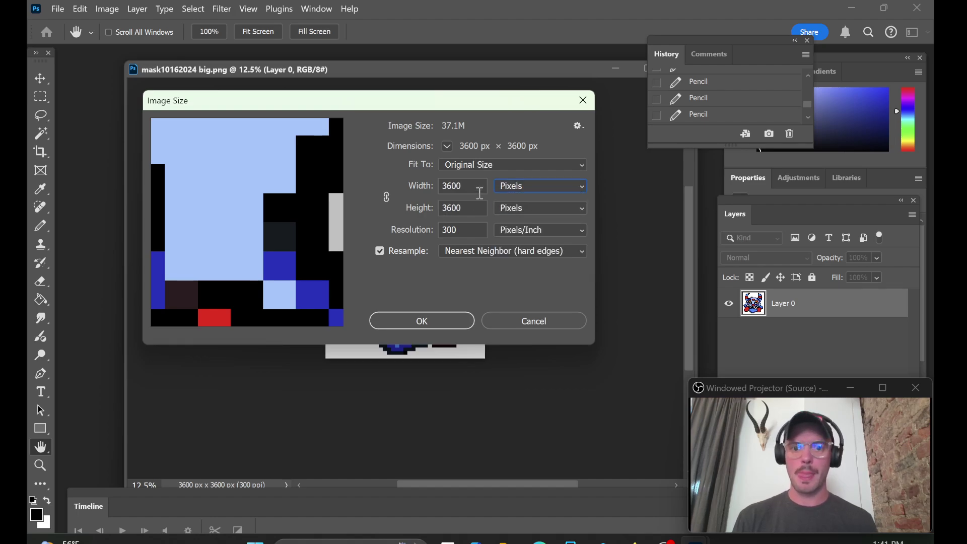
{"action": "left_click_drag", "start_coordinate": [481, 193], "coordinate": [431, 184]}
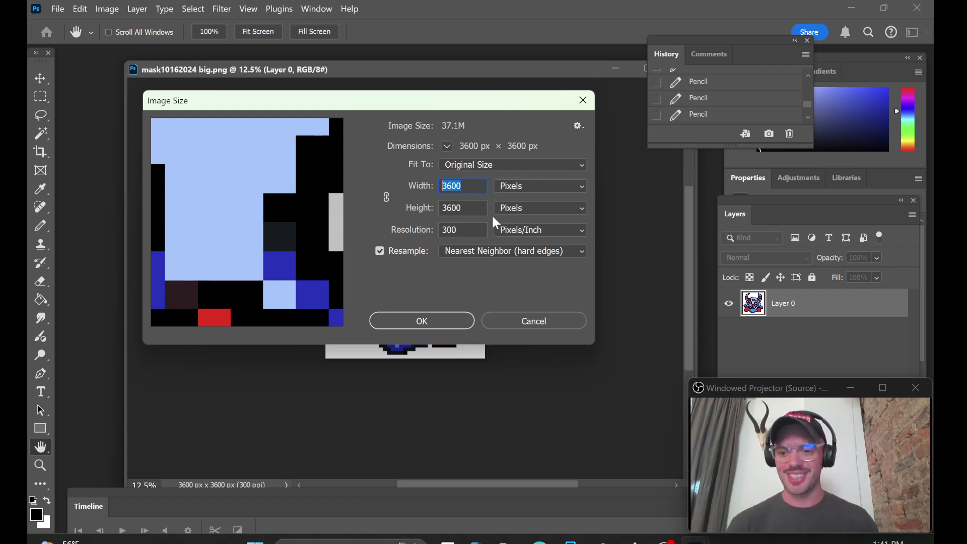
{"action": "type", "text": "32"}
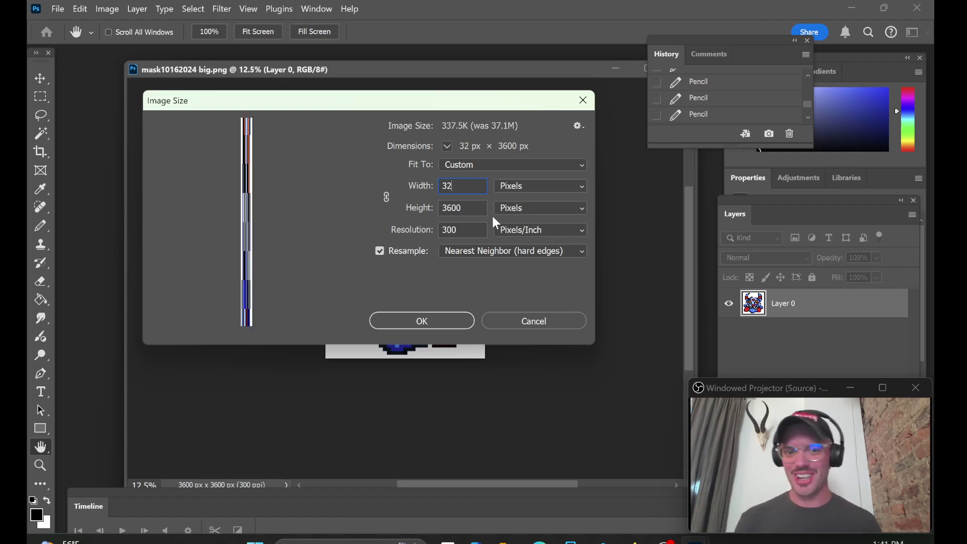
{"action": "key", "text": "Tab"}
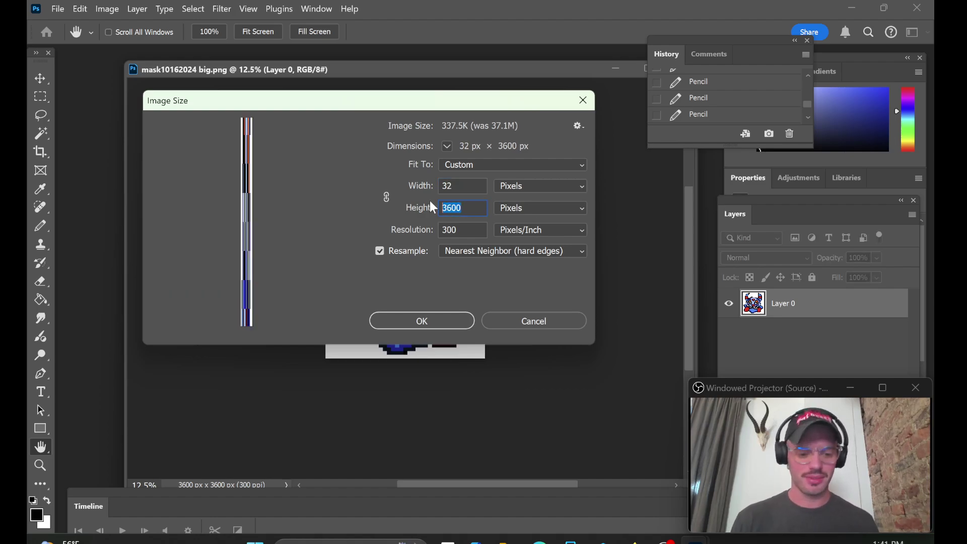
{"action": "type", "text": "32"}
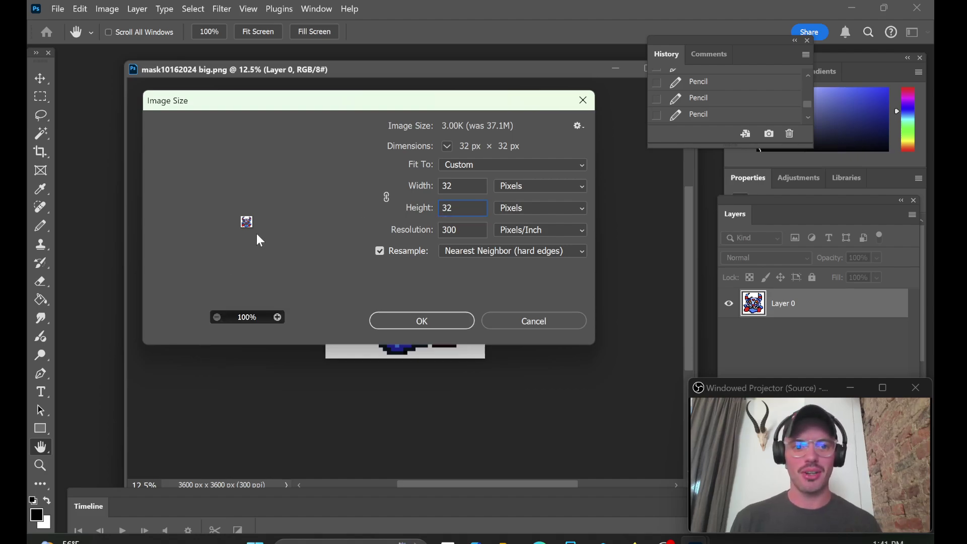
- Enlarge the resize preview, move the dialog aside, and trim the mistyped height value
{"action": "left_click", "coordinate": [277, 318]}
{"action": "left_click", "coordinate": [276, 317]}
{"action": "left_click", "coordinate": [276, 317]}
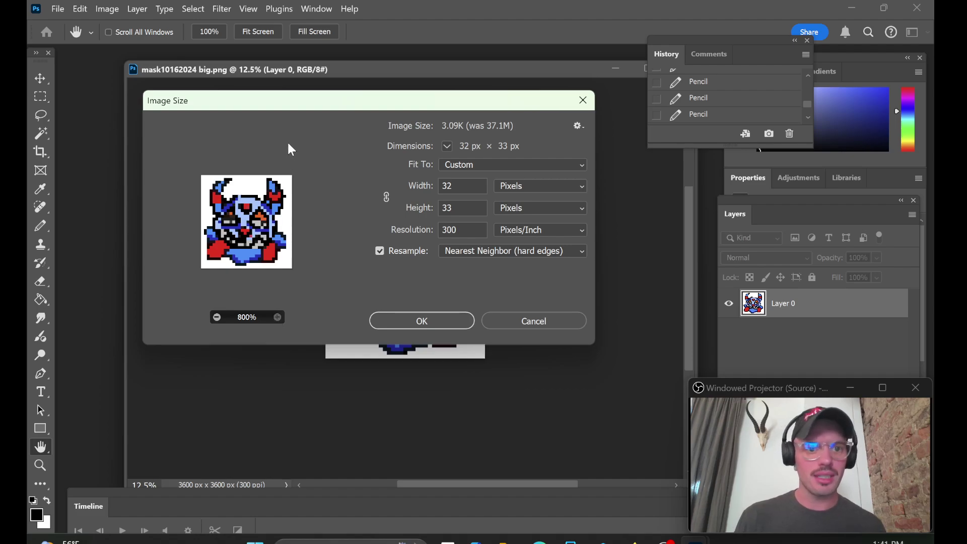
{"action": "left_click_drag", "start_coordinate": [294, 105], "coordinate": [399, 120]}
{"action": "key", "text": "BackSpace"}
- Apply the 32 × 32 px resize and zoom in to inspect the tiny sprite
{"action": "type", "text": "2"}
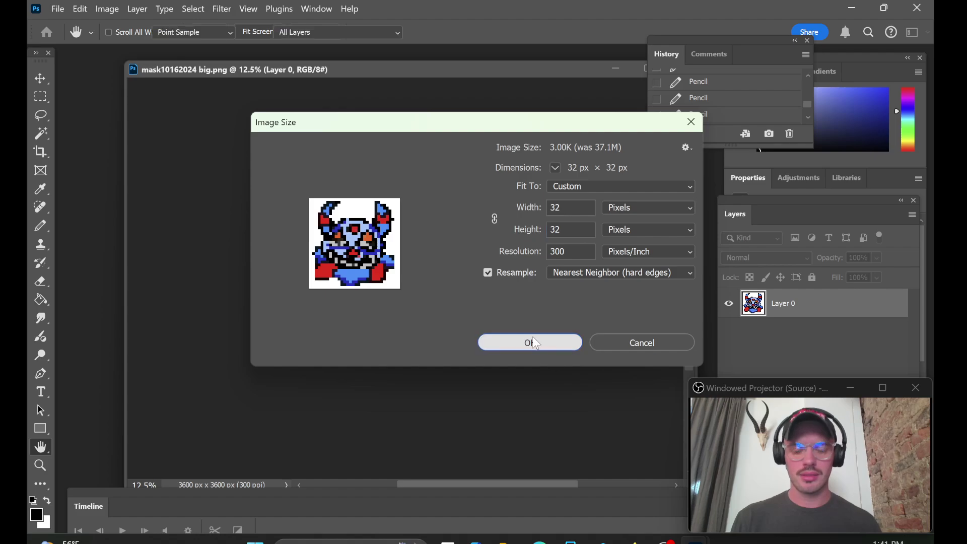
{"action": "left_click", "coordinate": [535, 347]}
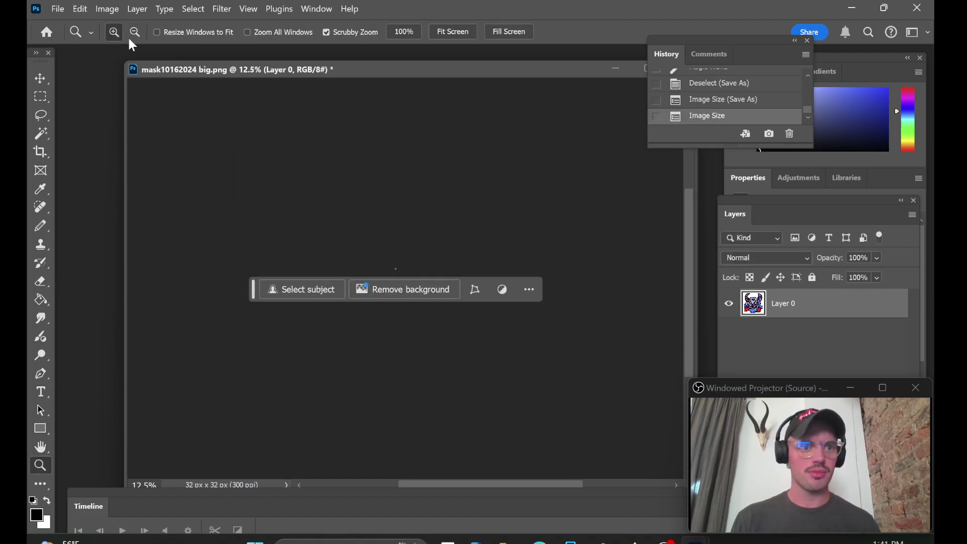
{"action": "mouse_move", "coordinate": [389, 229]}
{"action": "left_mouse_down"}
{"action": "mouse_move", "coordinate": [403, 232]}
{"action": "mouse_move", "coordinate": [391, 227]}
{"action": "left_mouse_up"}
{"action": "scroll", "coordinate": [391, 226], "scroll_direction": "down", "scroll_amount": 3}
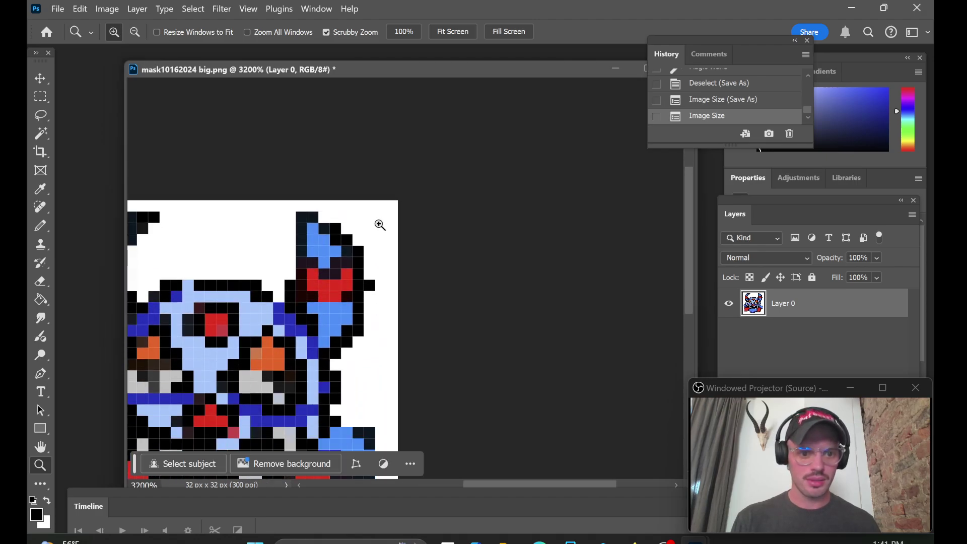
{"action": "left_click", "coordinate": [134, 33]}
{"action": "left_click", "coordinate": [270, 236]}
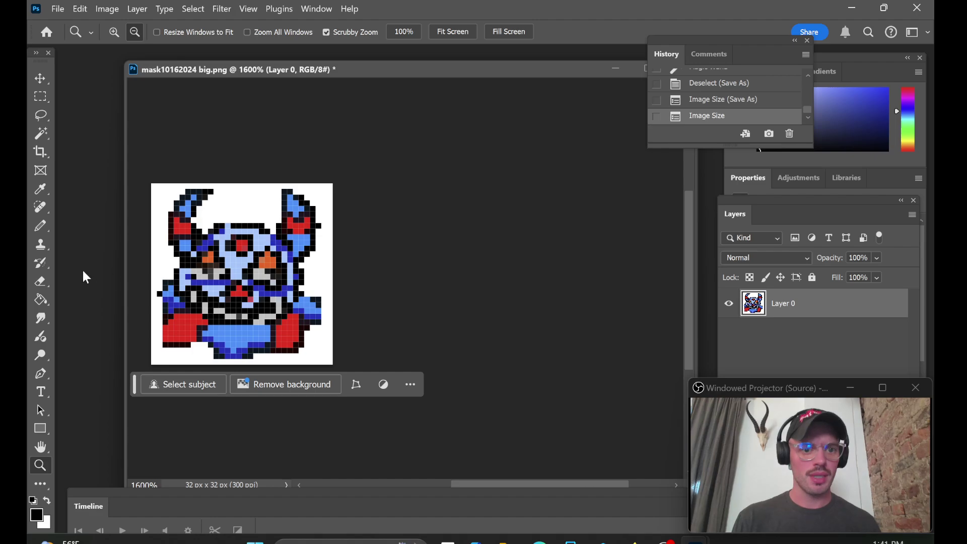
{"action": "left_click_drag", "start_coordinate": [221, 74], "coordinate": [277, 82]}
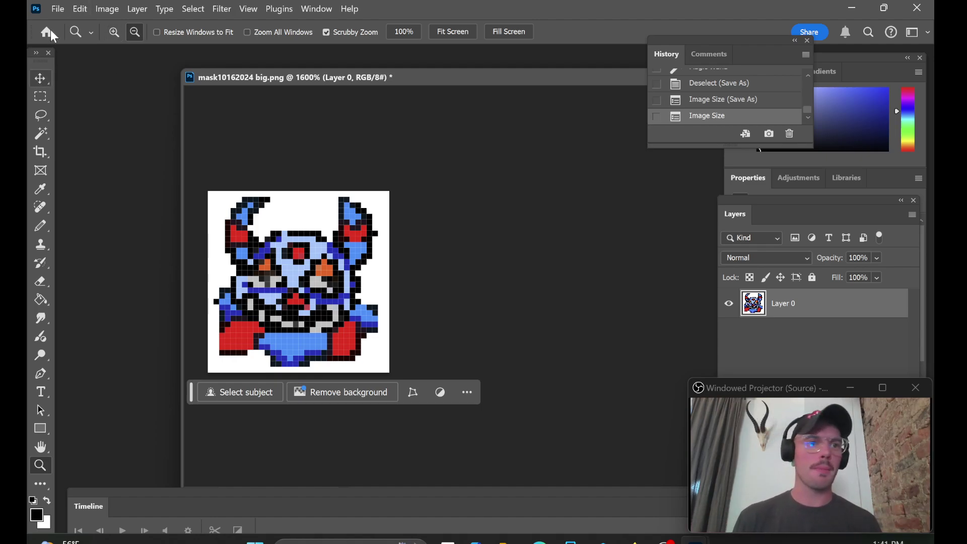
- Undo the Image Size change and zoom out on the restored 3600 px image
{"action": "left_click", "coordinate": [85, 10]}
{"action": "left_click", "coordinate": [123, 19]}
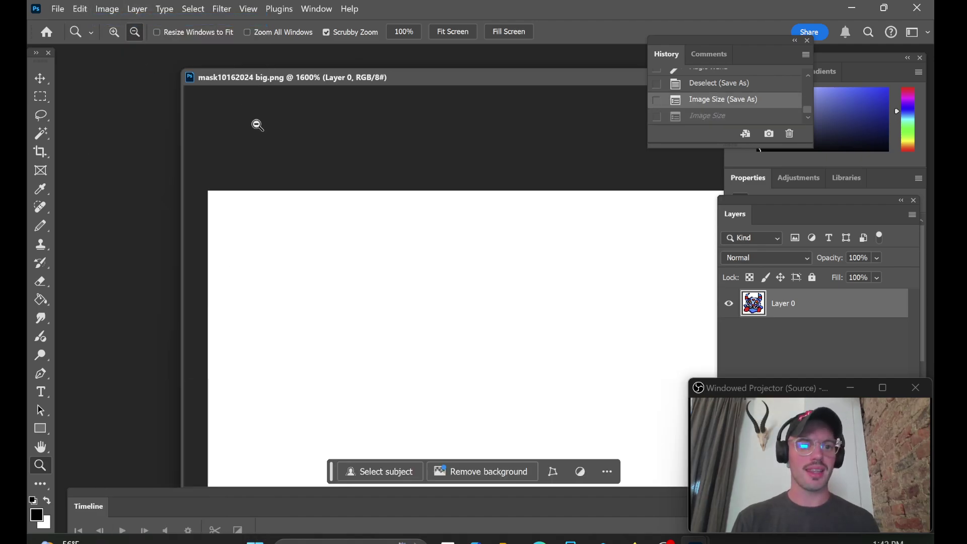
{"action": "left_click", "coordinate": [381, 255], "text": "alt"}
{"action": "left_click", "coordinate": [500, 306], "text": "alt"}
{"action": "left_click", "coordinate": [499, 306], "text": "alt"}
{"action": "left_click", "coordinate": [503, 297], "text": "alt"}
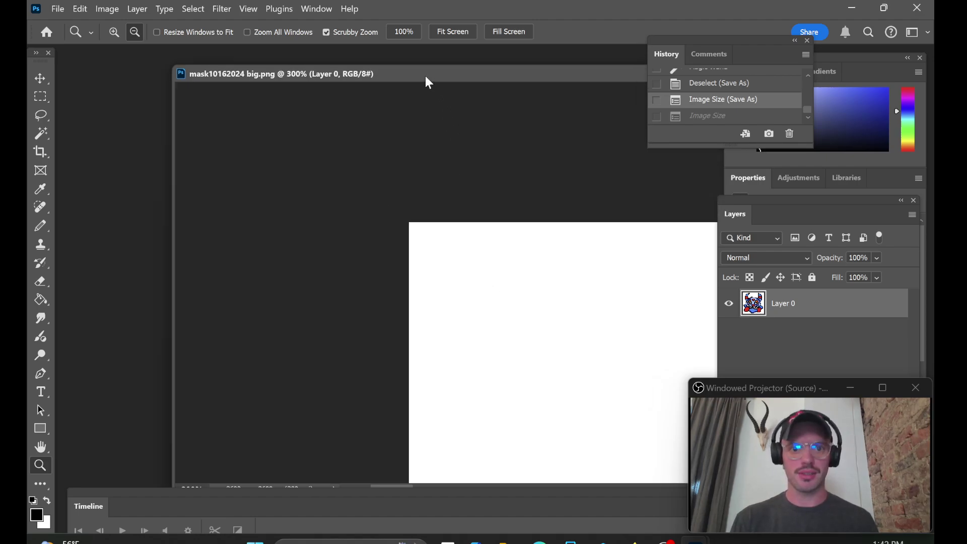
{"action": "left_click_drag", "start_coordinate": [417, 78], "coordinate": [324, 57]}
{"action": "left_click", "coordinate": [456, 286], "text": "alt"}
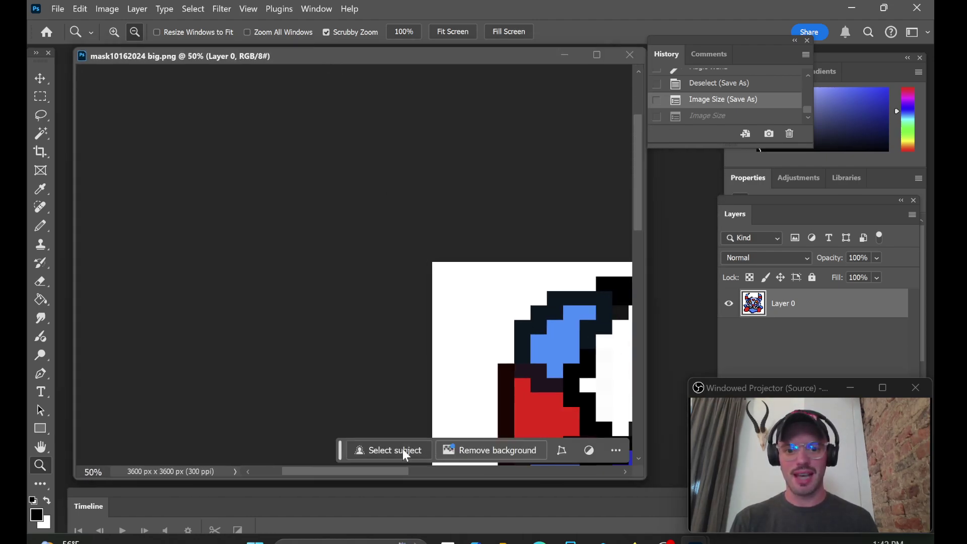
- Zoom out to frame the whole mask at 12.5% and widen the document window
{"action": "left_click_drag", "start_coordinate": [386, 472], "coordinate": [429, 472]}
{"action": "left_click", "coordinate": [458, 353], "text": "alt"}
{"action": "left_click", "coordinate": [458, 363], "text": "alt"}
{"action": "left_click", "coordinate": [458, 363], "text": "alt"}
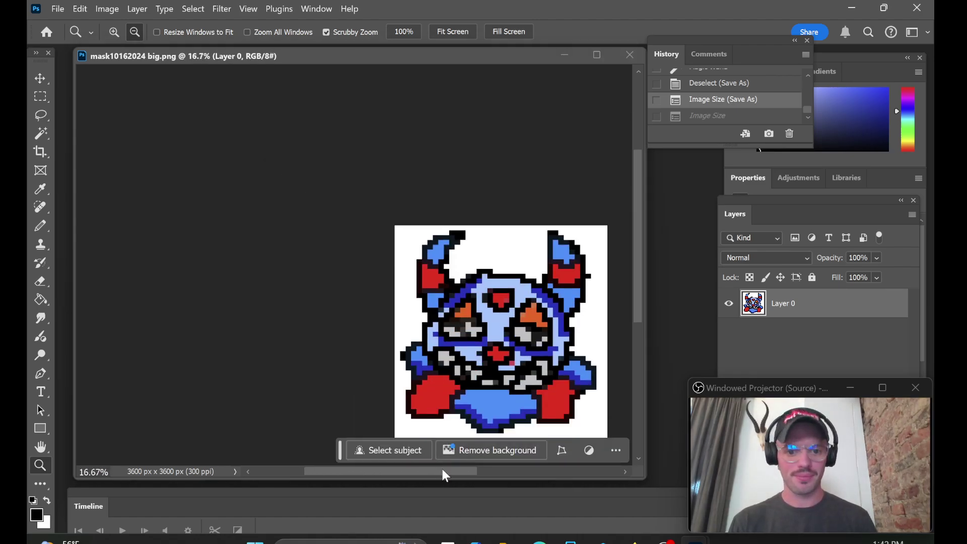
{"action": "left_click_drag", "start_coordinate": [446, 472], "coordinate": [469, 472]}
{"action": "left_click", "coordinate": [484, 327], "text": "alt"}
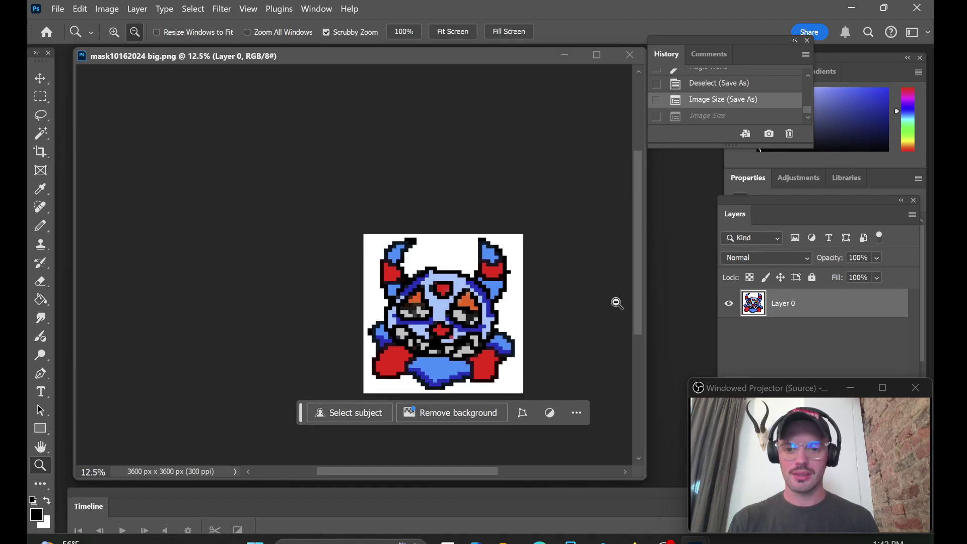
{"action": "left_click_drag", "start_coordinate": [646, 477], "coordinate": [661, 477]}
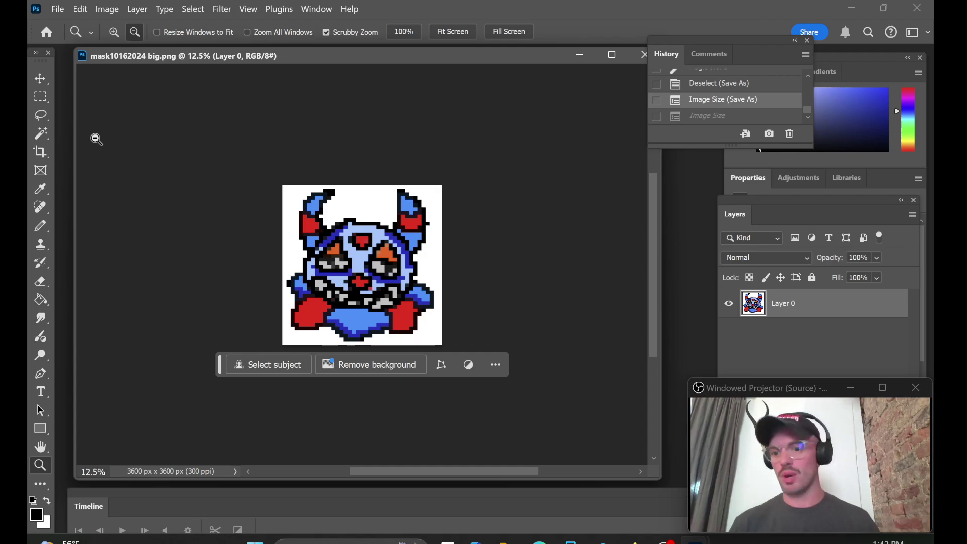
- In Image Size, set resolution to 72 and width and height to 50 px
{"action": "left_click", "coordinate": [107, 9]}
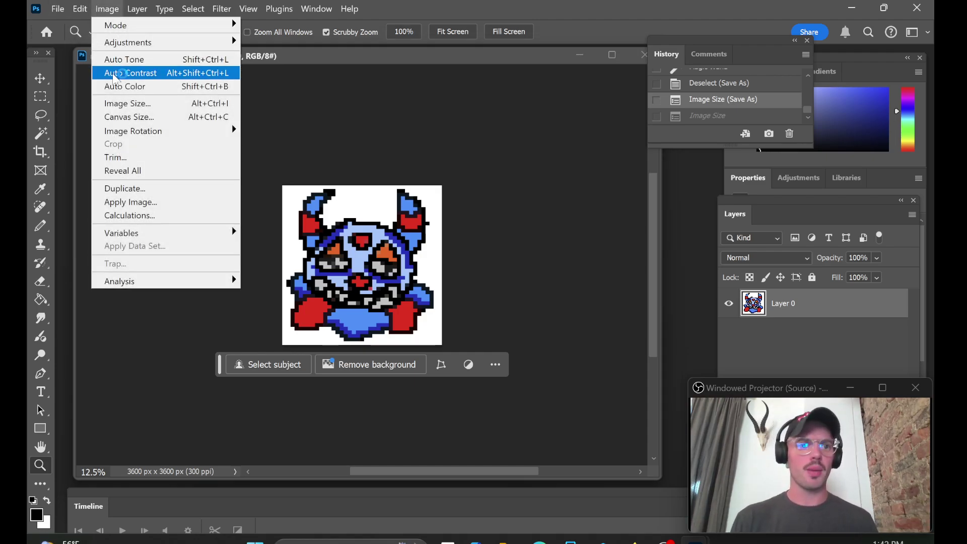
{"action": "left_click", "coordinate": [125, 104]}
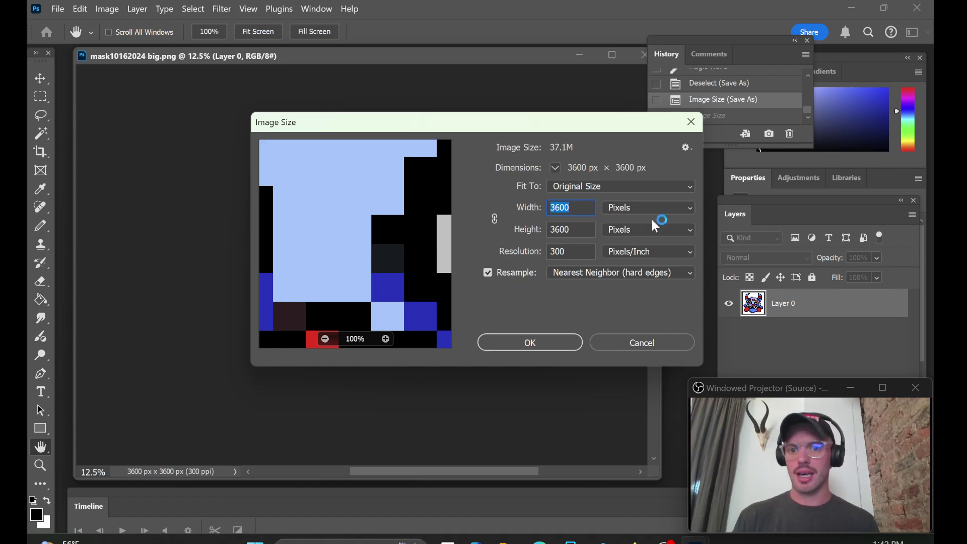
{"action": "double_click", "coordinate": [577, 255]}
{"action": "type", "text": "72"}
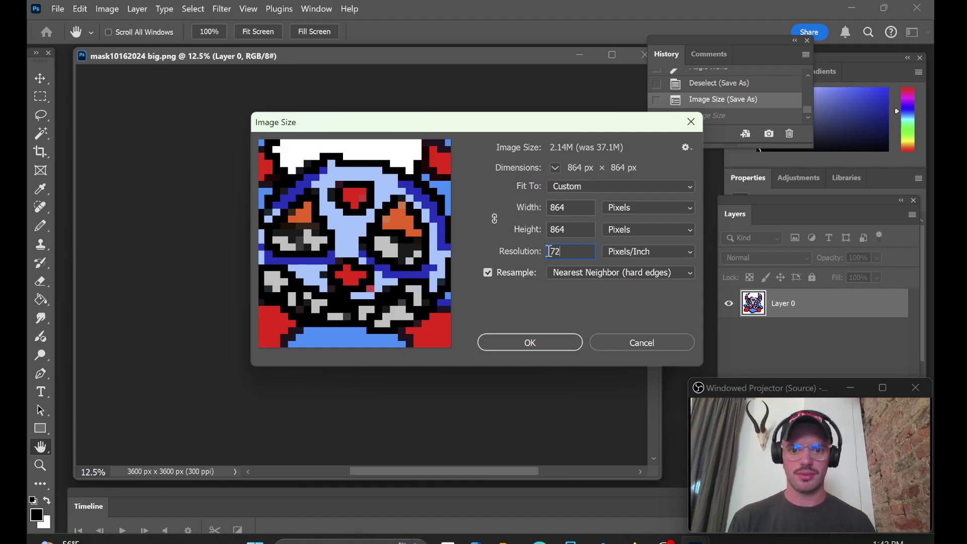
{"action": "double_click", "coordinate": [573, 208]}
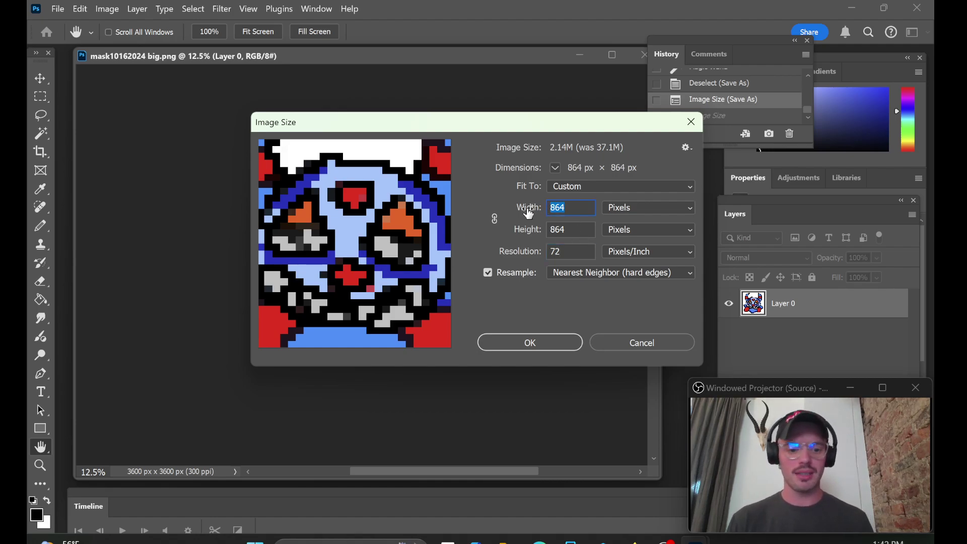
{"action": "type", "text": "50"}
{"action": "double_click", "coordinate": [590, 233]}
{"action": "type", "text": "50"}
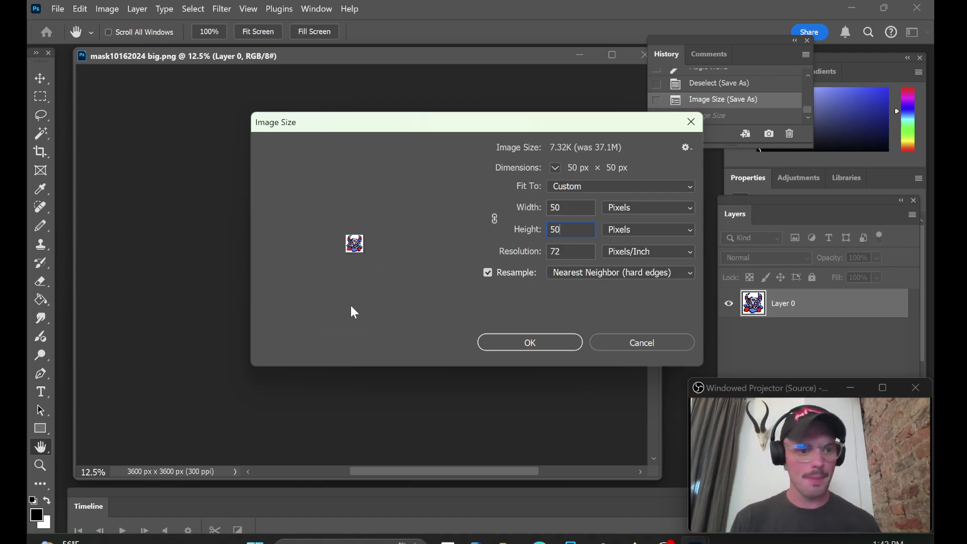
- Enlarge the resize preview, move the dialog aside, and apply the 50 px resize
{"action": "left_click", "coordinate": [386, 339]}
{"action": "left_click", "coordinate": [387, 339]}
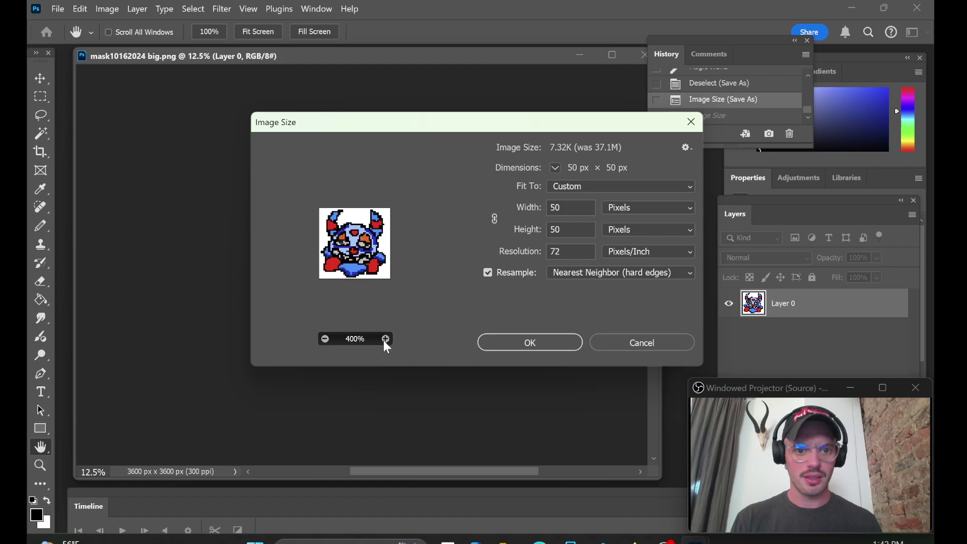
{"action": "left_click", "coordinate": [386, 340]}
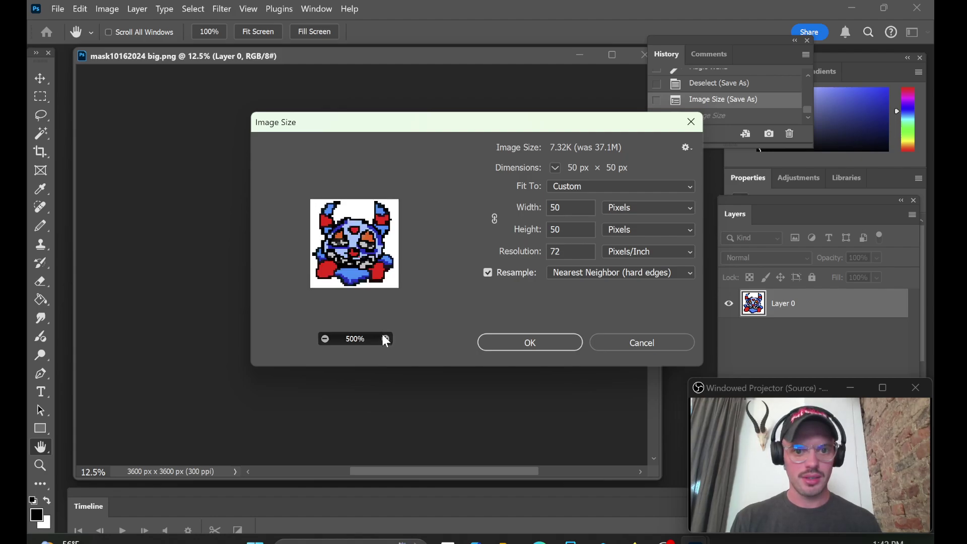
{"action": "left_click_drag", "start_coordinate": [359, 129], "coordinate": [583, 134]}
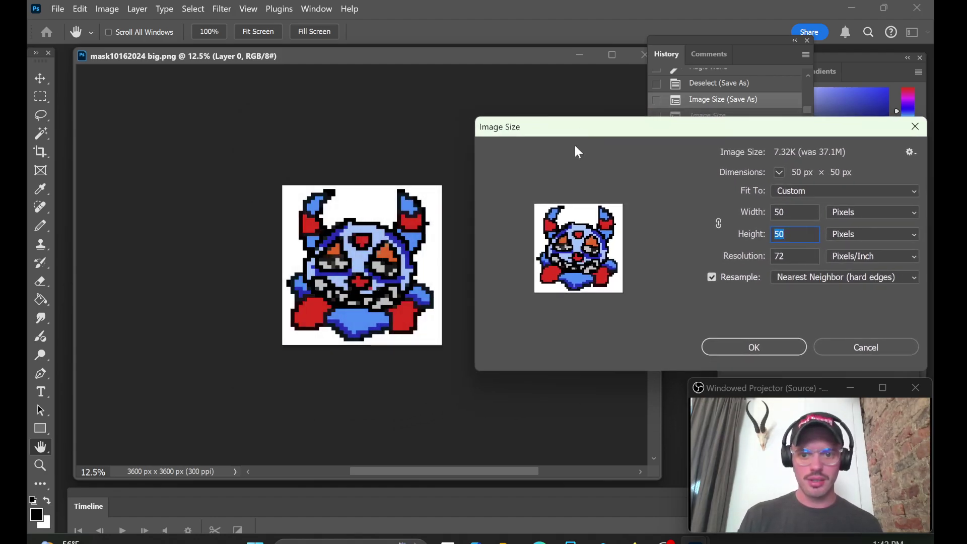
{"action": "mouse_move", "coordinate": [573, 184]}
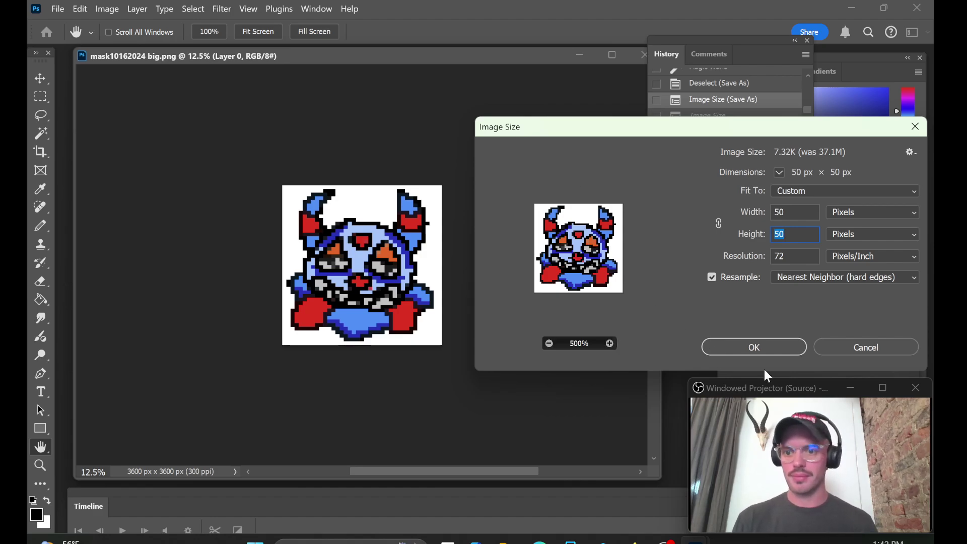
{"action": "left_click", "coordinate": [758, 348]}
- Zoom in with the Zoom tool until the 50 px sprite fills the view
{"action": "key", "text": "z"}
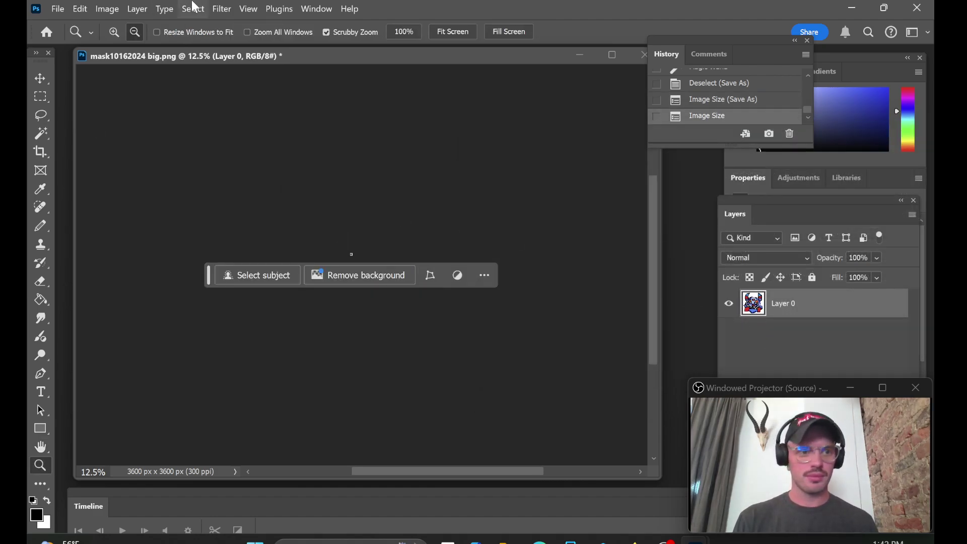
{"action": "left_click", "coordinate": [114, 32]}
{"action": "left_click", "coordinate": [370, 256]}
{"action": "left_click_drag", "start_coordinate": [371, 256], "coordinate": [363, 249]}
{"action": "left_click_drag", "start_coordinate": [483, 473], "coordinate": [441, 474]}
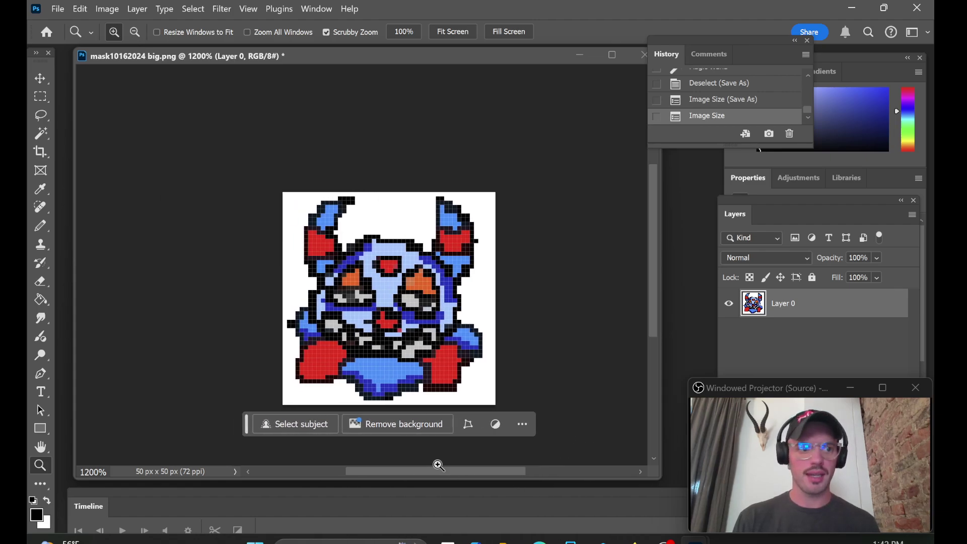
- Draw a test pencil stroke, undo it, and make the Timeline panel taller
{"action": "left_click", "coordinate": [41, 225]}
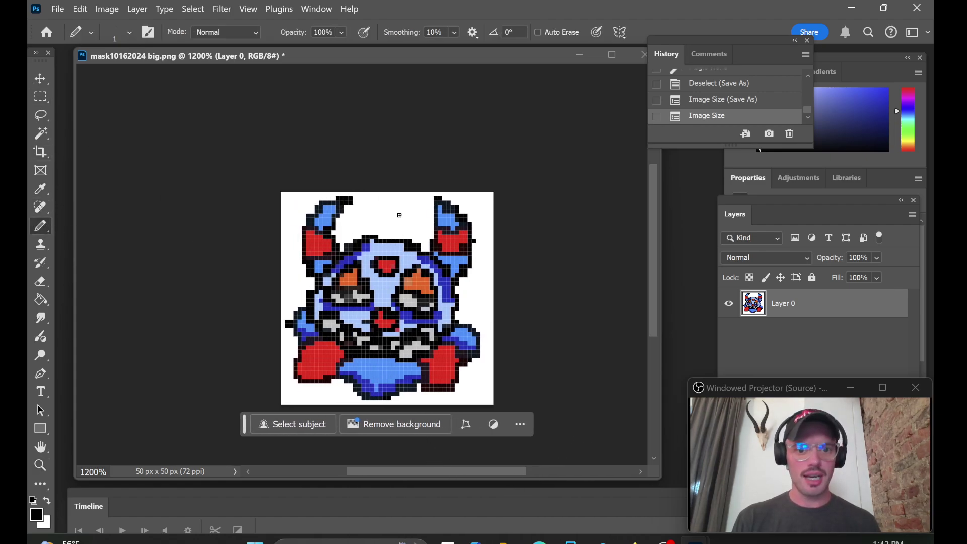
{"action": "left_click_drag", "start_coordinate": [388, 219], "coordinate": [417, 227]}
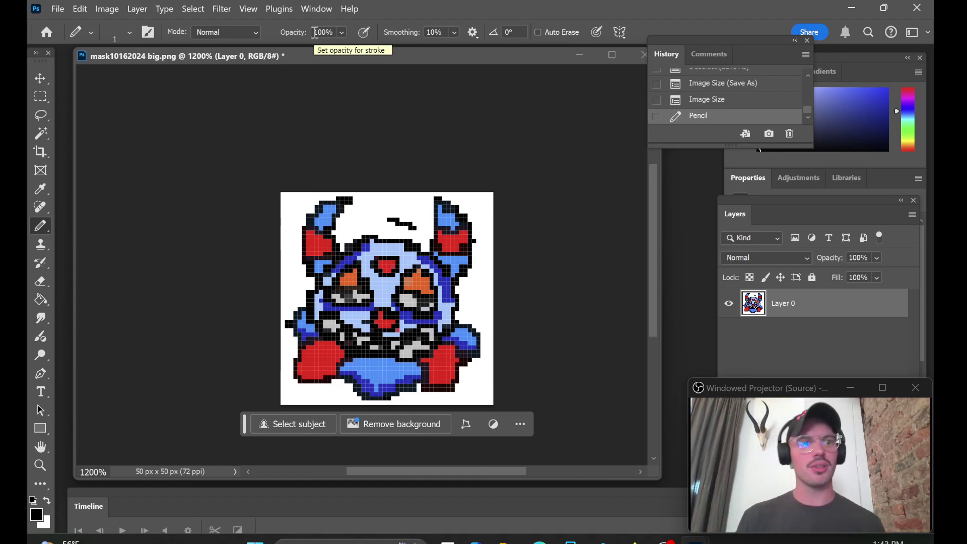
{"action": "left_click", "coordinate": [85, 15]}
{"action": "left_click", "coordinate": [106, 20]}
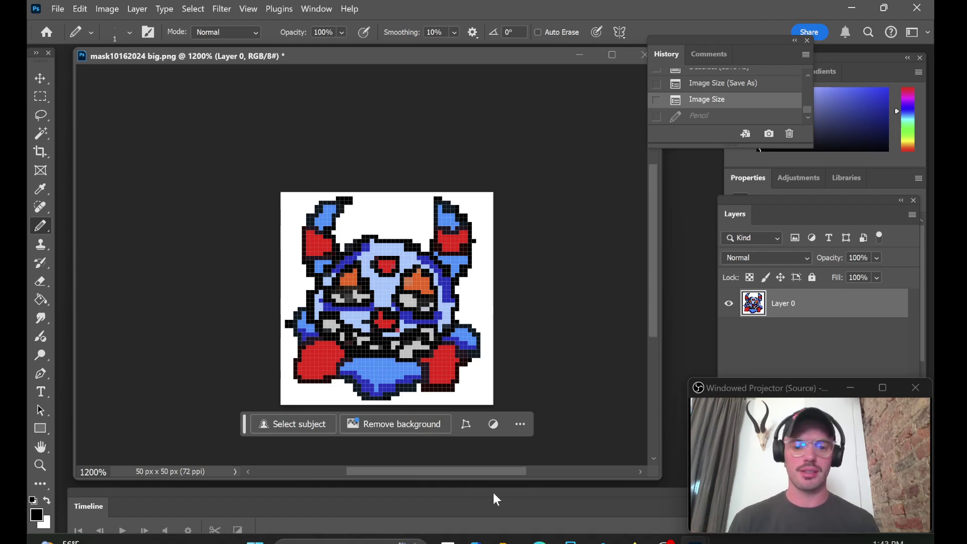
{"action": "left_click_drag", "start_coordinate": [490, 489], "coordinate": [465, 402]}
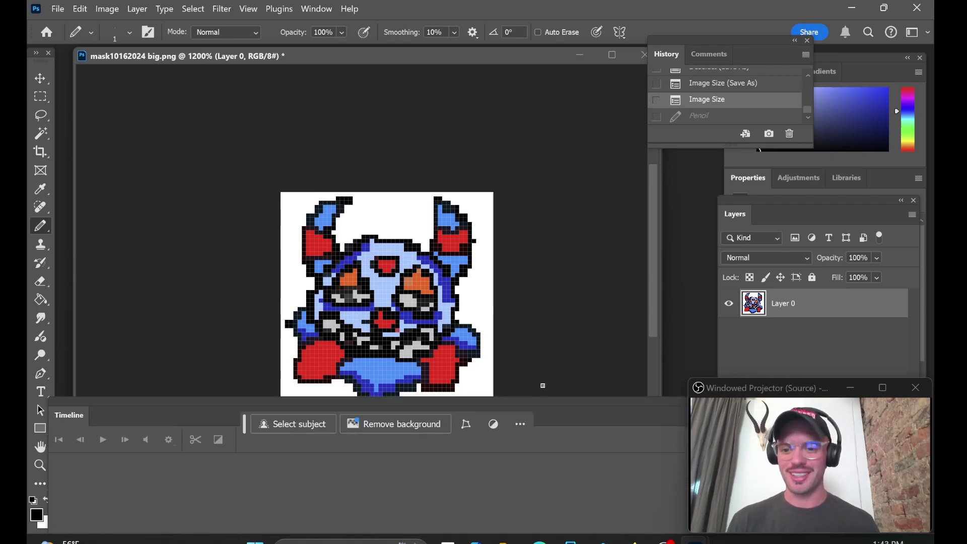
- Shorten the Timeline panel and add a new empty Layer 1 above Layer 0
{"action": "left_click_drag", "start_coordinate": [568, 403], "coordinate": [552, 432]}
{"action": "left_click_drag", "start_coordinate": [738, 387], "coordinate": [541, 385]}
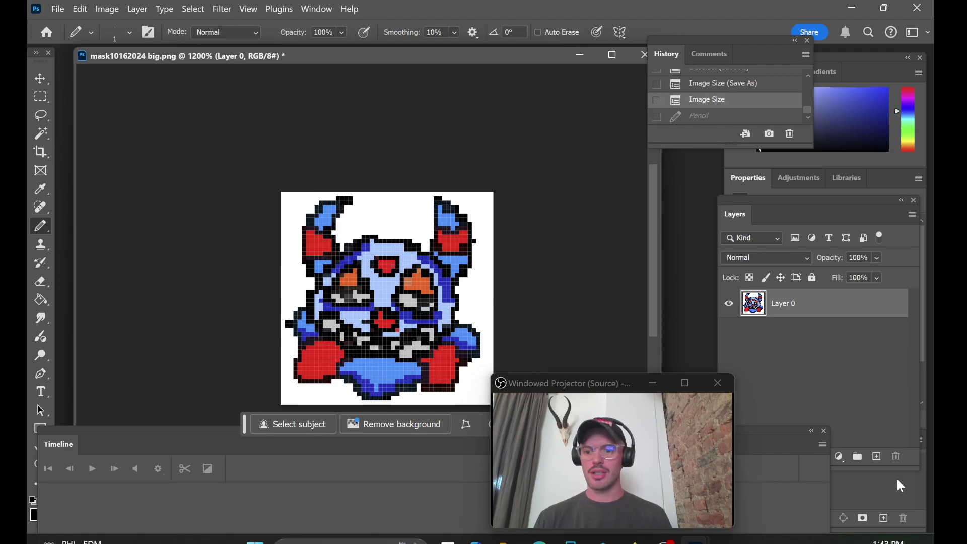
{"action": "left_click", "coordinate": [877, 457]}
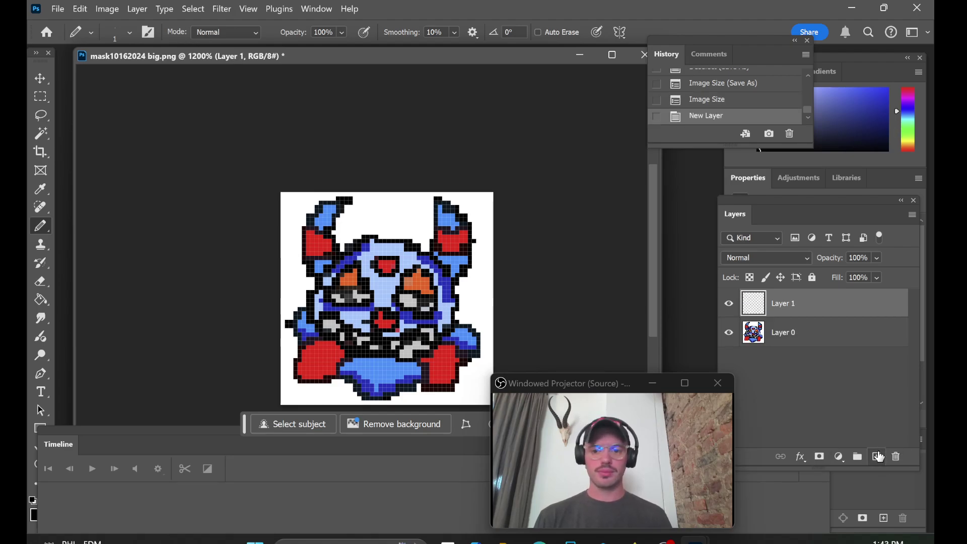
{"action": "left_click", "coordinate": [823, 340]}
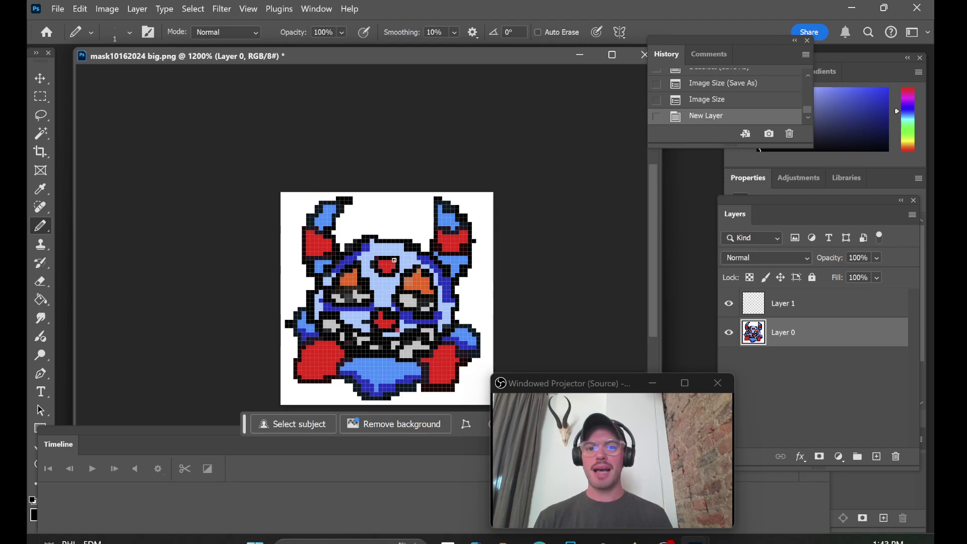
{"action": "left_click", "coordinate": [754, 312]}
- Draw a trial pencil stroke on Layer 1, undo it via Edit and History, then reselect Layer 0
{"action": "mouse_move", "coordinate": [380, 223]}
{"action": "left_mouse_down"}
{"action": "mouse_move", "coordinate": [436, 241]}
{"action": "mouse_move", "coordinate": [459, 260]}
{"action": "left_mouse_up"}
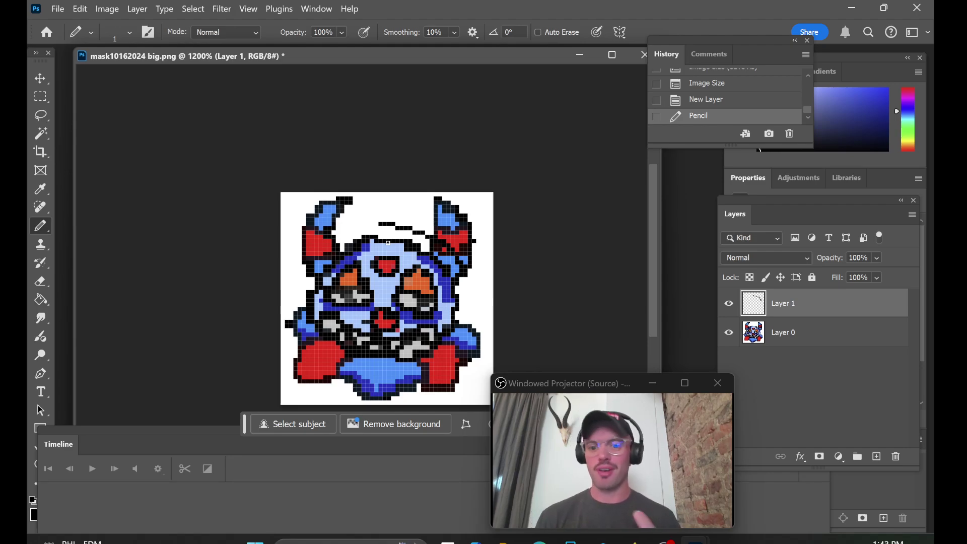
{"action": "left_click", "coordinate": [79, 9]}
{"action": "left_click", "coordinate": [112, 21]}
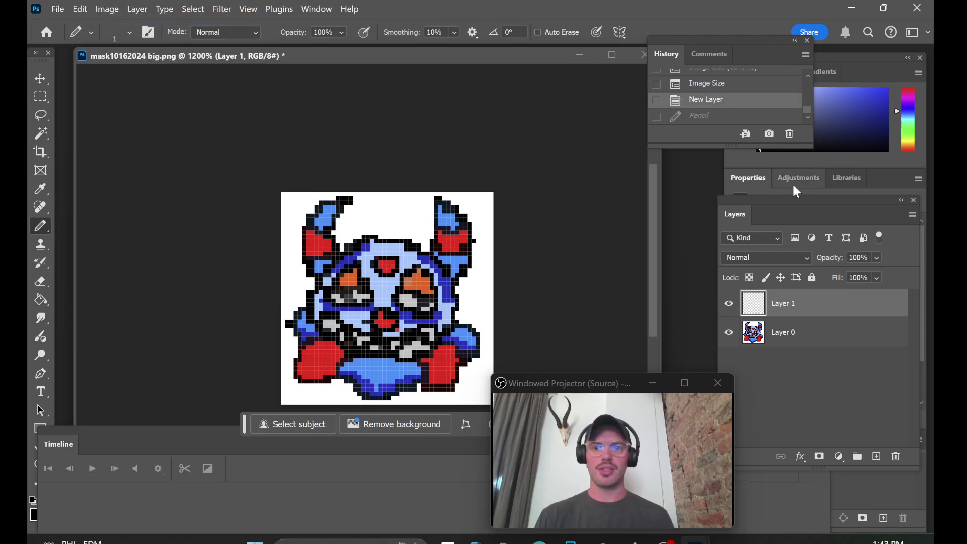
{"action": "left_click", "coordinate": [698, 117]}
{"action": "left_click", "coordinate": [700, 105]}
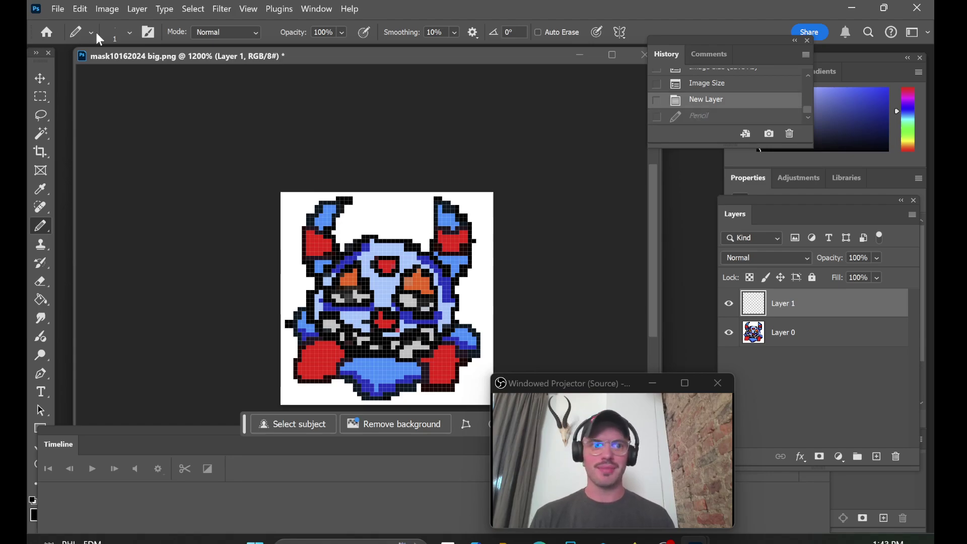
{"action": "left_click", "coordinate": [80, 9]}
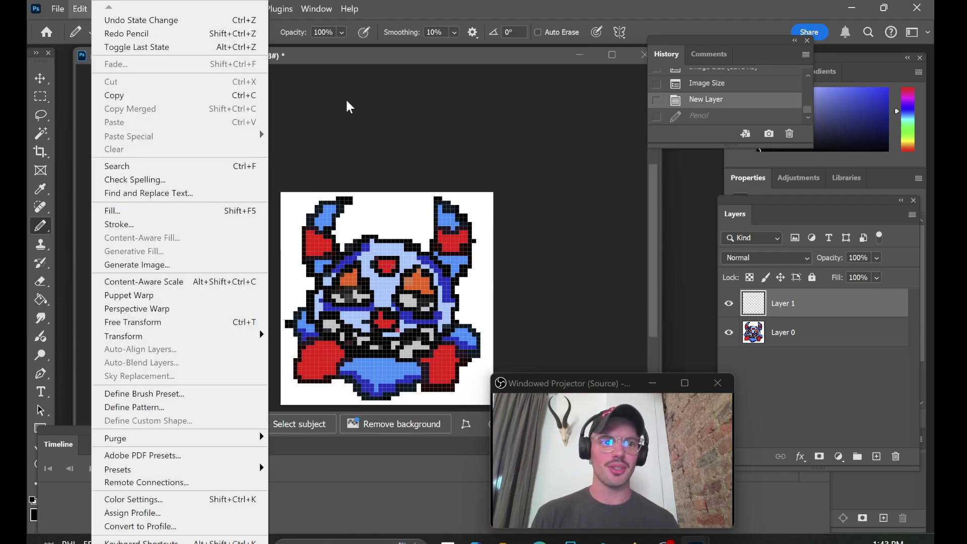
{"action": "left_click", "coordinate": [872, 429]}
{"action": "left_click", "coordinate": [821, 337]}
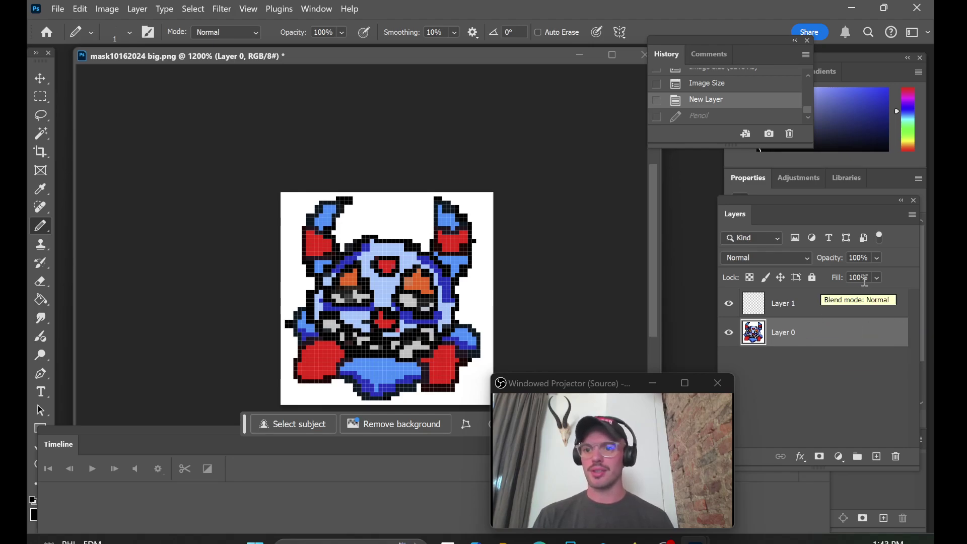
- Fade Layer 0 by typing 50 into its Opacity field
{"action": "left_click", "coordinate": [878, 258]}
{"action": "left_click", "coordinate": [838, 358]}
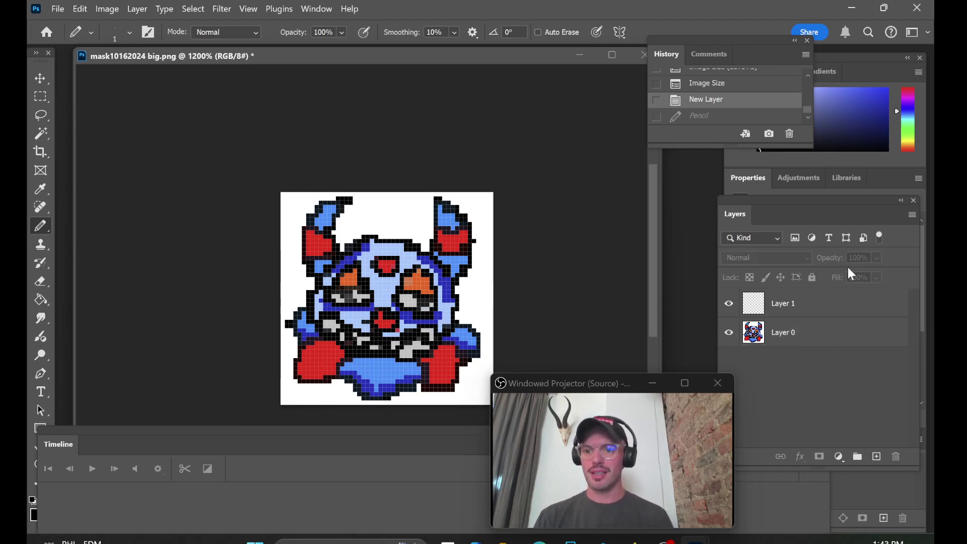
{"action": "left_click", "coordinate": [792, 343]}
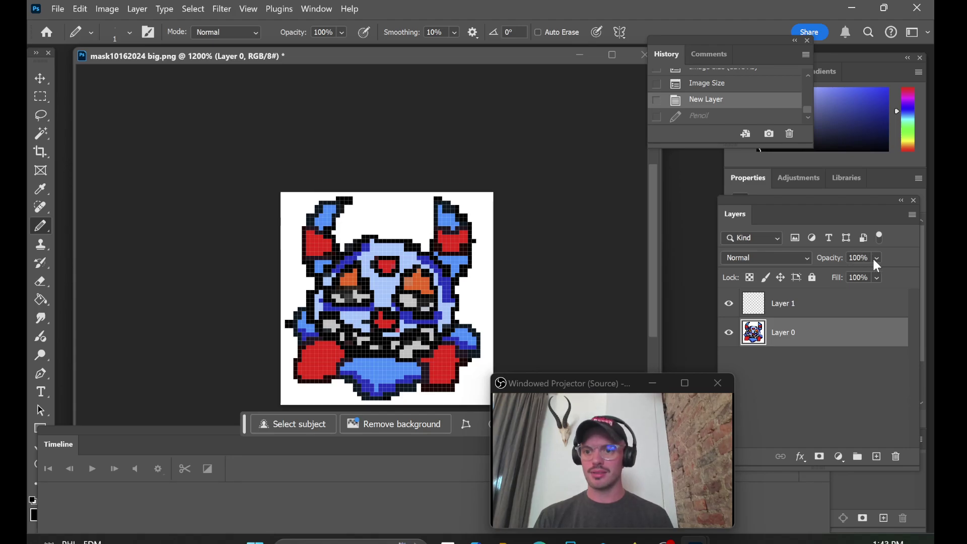
{"action": "left_click", "coordinate": [877, 259]}
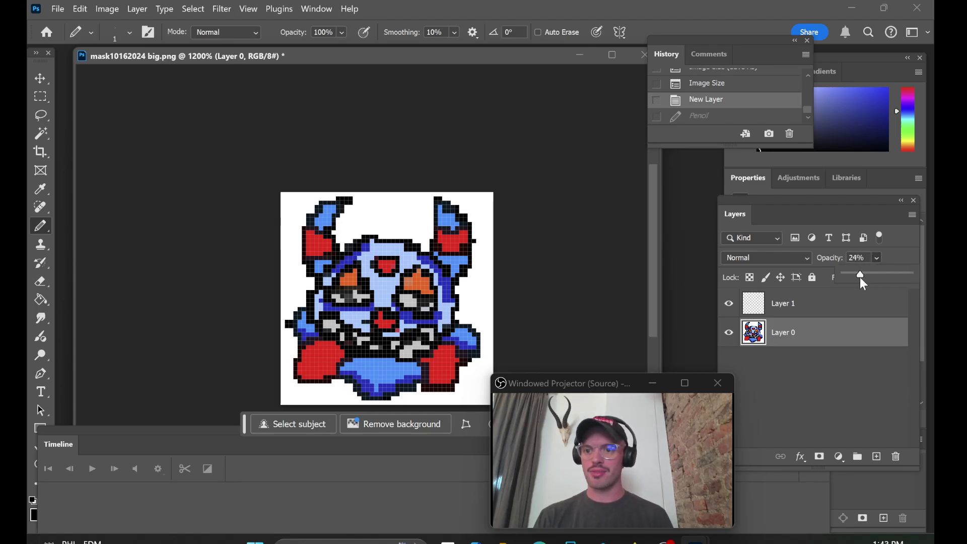
{"action": "left_click_drag", "start_coordinate": [910, 276], "coordinate": [896, 276]}
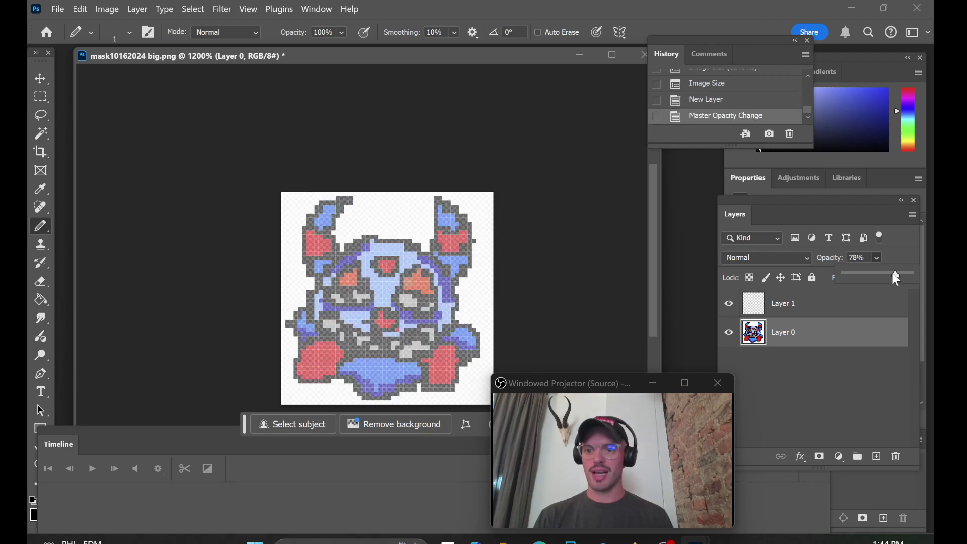
{"action": "key", "text": "Return"}
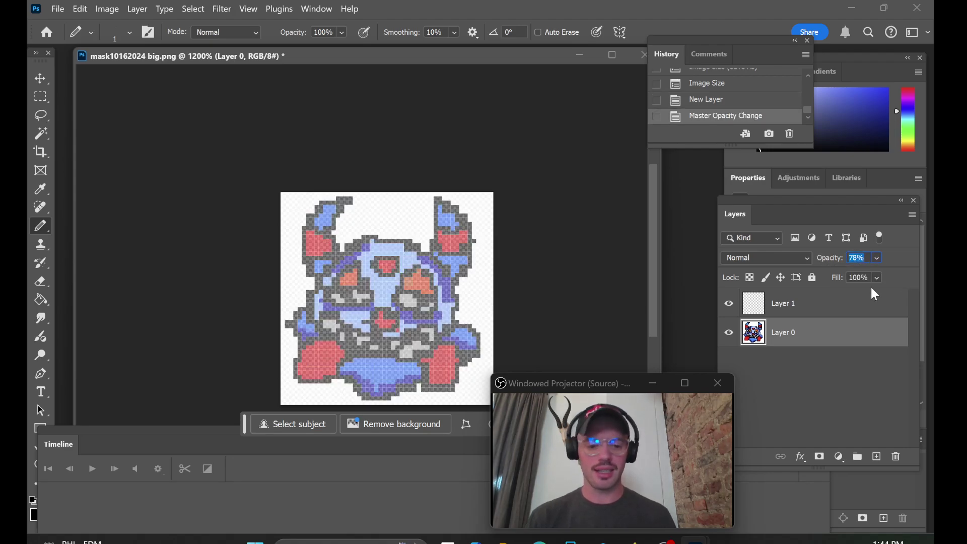
{"action": "type", "text": "50"}
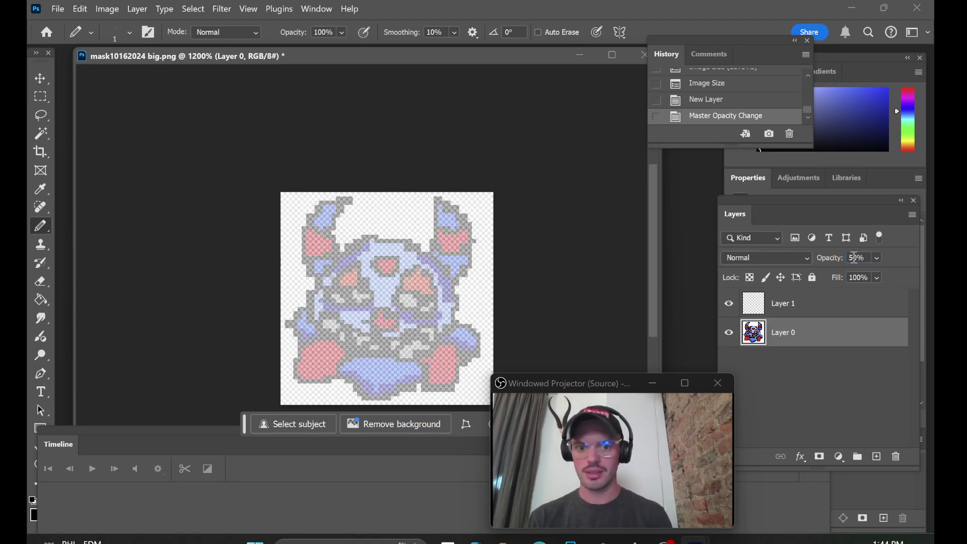
{"action": "left_click", "coordinate": [860, 362]}
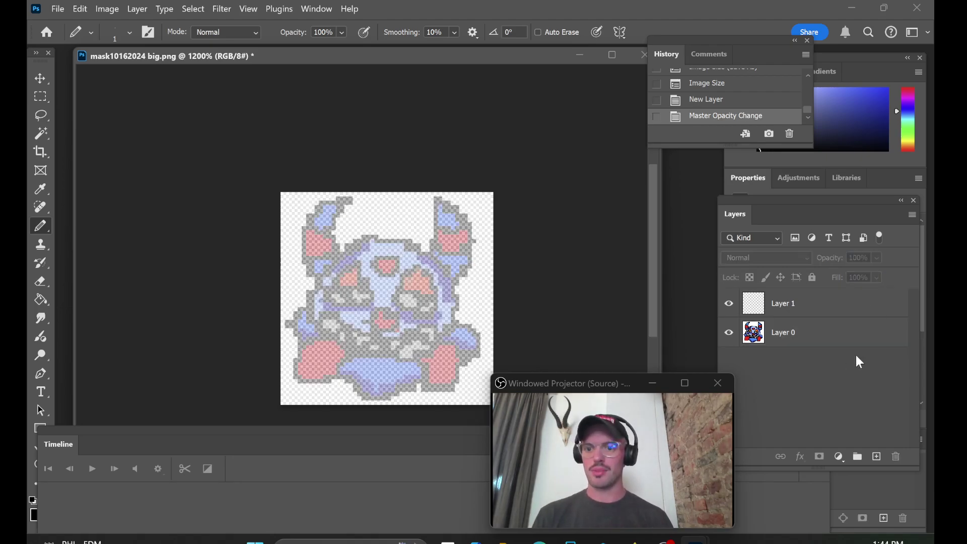
{"action": "left_click", "coordinate": [832, 335]}
{"action": "left_click", "coordinate": [877, 258]}
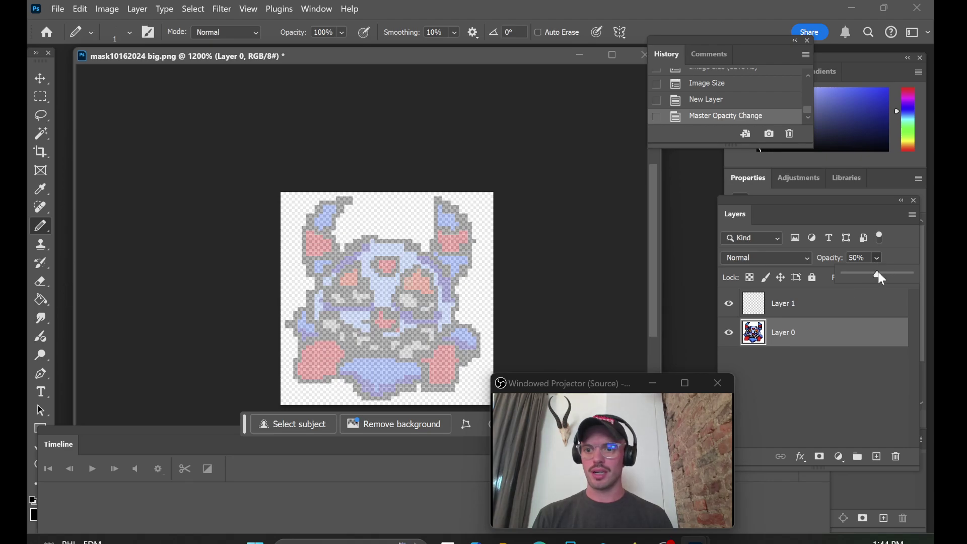
{"action": "mouse_move", "coordinate": [879, 272]}
{"action": "left_mouse_down"}
{"action": "mouse_move", "coordinate": [925, 271]}
{"action": "mouse_move", "coordinate": [878, 274]}
{"action": "left_mouse_up"}
{"action": "left_click", "coordinate": [832, 357]}
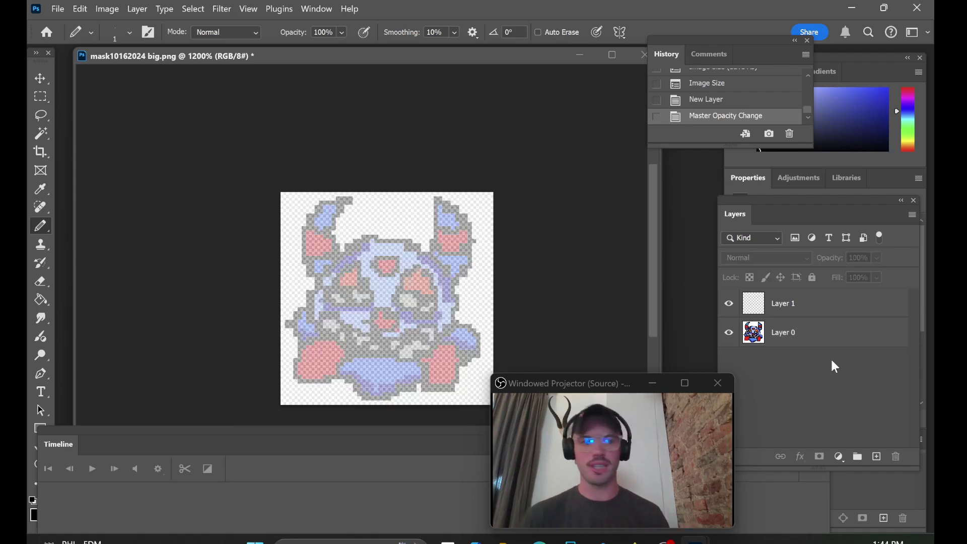
- On Layer 1, pencil black outlines around the head, both horns, the left ear and body sides
{"action": "left_click", "coordinate": [781, 310]}
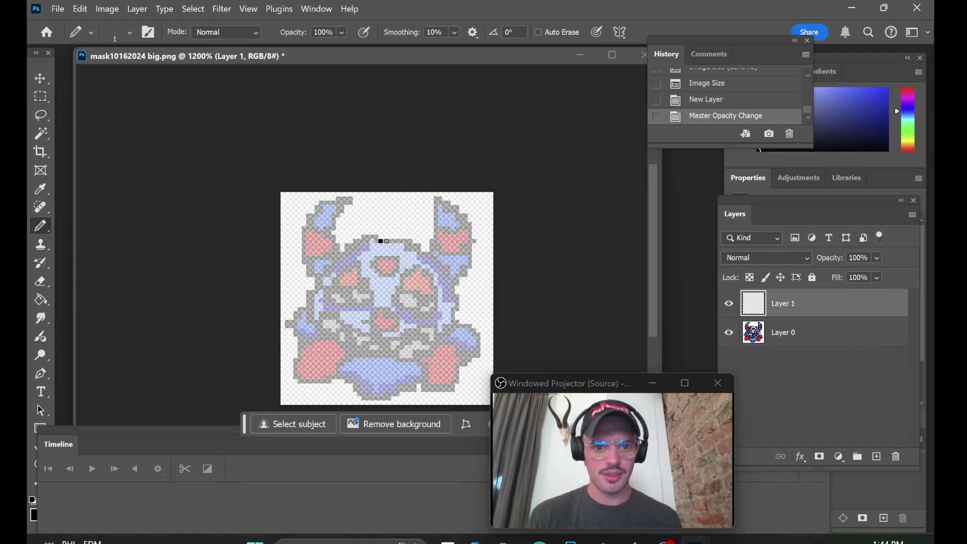
{"action": "mouse_move", "coordinate": [388, 241]}
{"action": "left_mouse_down"}
{"action": "mouse_move", "coordinate": [425, 250]}
{"action": "mouse_move", "coordinate": [451, 291]}
{"action": "left_mouse_up"}
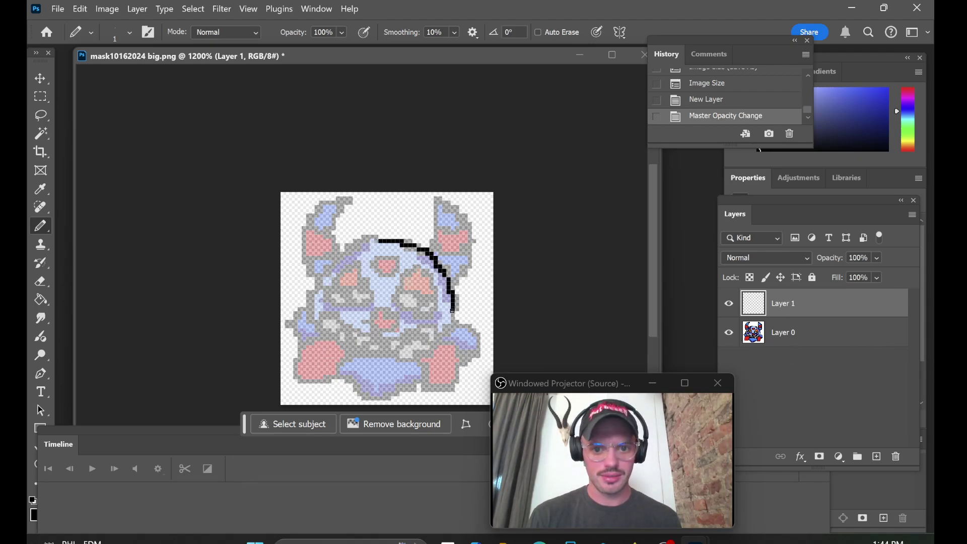
{"action": "mouse_move", "coordinate": [444, 333]}
{"action": "left_mouse_down"}
{"action": "mouse_move", "coordinate": [394, 358]}
{"action": "mouse_move", "coordinate": [347, 351]}
{"action": "mouse_move", "coordinate": [324, 336]}
{"action": "mouse_move", "coordinate": [313, 313]}
{"action": "mouse_move", "coordinate": [329, 266]}
{"action": "mouse_move", "coordinate": [389, 240]}
{"action": "left_mouse_up"}
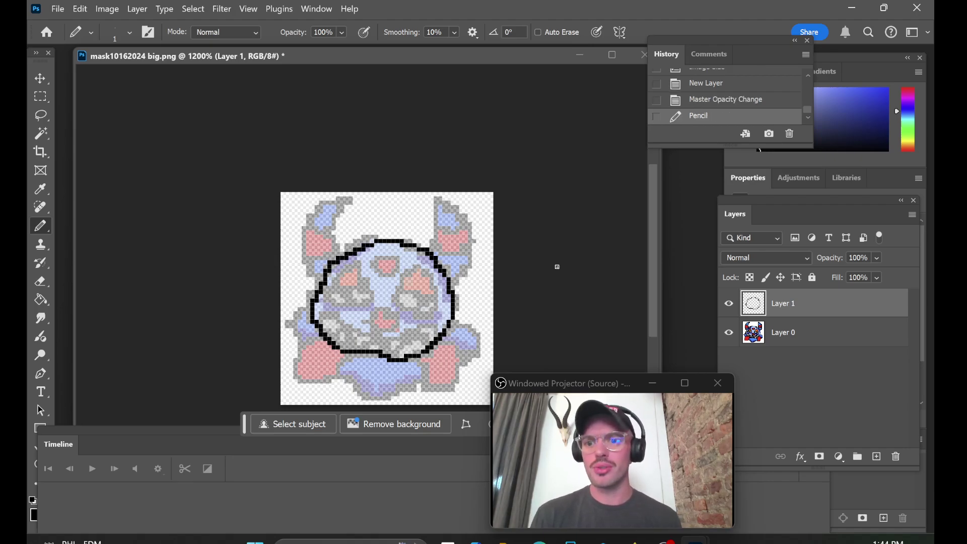
{"action": "mouse_move", "coordinate": [427, 249]}
{"action": "left_mouse_down"}
{"action": "mouse_move", "coordinate": [437, 199]}
{"action": "mouse_move", "coordinate": [465, 211]}
{"action": "mouse_move", "coordinate": [470, 250]}
{"action": "mouse_move", "coordinate": [451, 282]}
{"action": "left_mouse_up"}
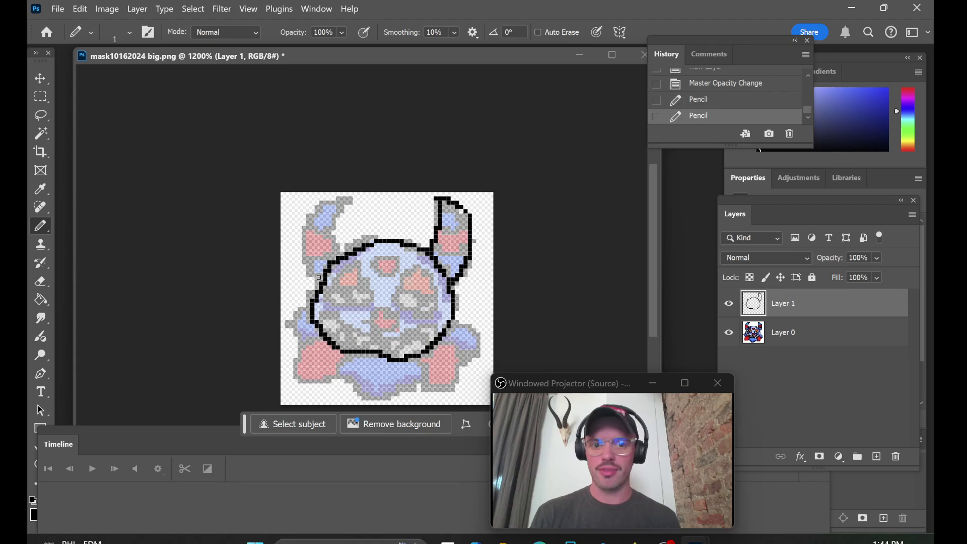
{"action": "mouse_move", "coordinate": [323, 282]}
{"action": "left_mouse_down"}
{"action": "mouse_move", "coordinate": [299, 257]}
{"action": "mouse_move", "coordinate": [302, 232]}
{"action": "mouse_move", "coordinate": [321, 210]}
{"action": "mouse_move", "coordinate": [345, 202]}
{"action": "mouse_move", "coordinate": [339, 257]}
{"action": "left_mouse_up"}
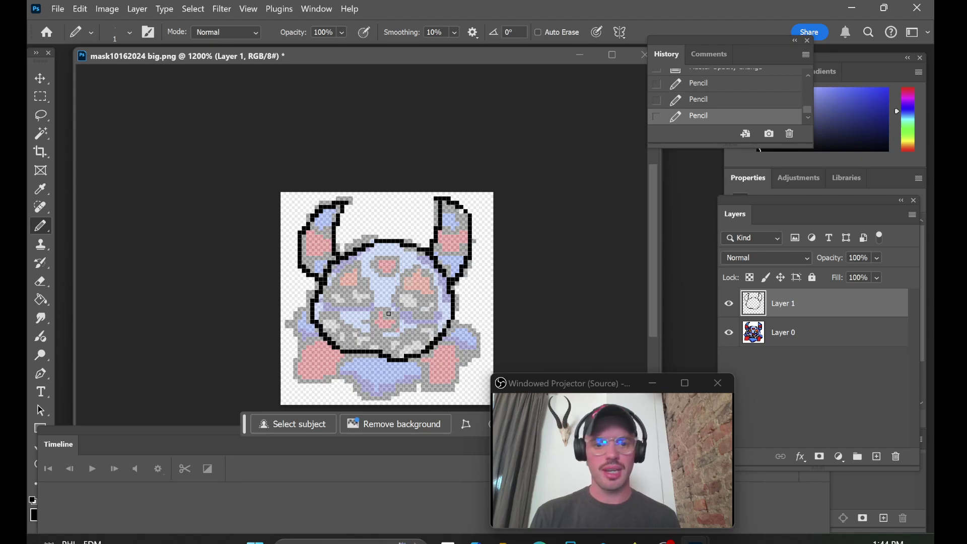
{"action": "mouse_move", "coordinate": [470, 333]}
{"action": "left_mouse_down"}
{"action": "mouse_move", "coordinate": [479, 352]}
{"action": "mouse_move", "coordinate": [452, 386]}
{"action": "mouse_move", "coordinate": [375, 396]}
{"action": "mouse_move", "coordinate": [351, 379]}
{"action": "mouse_move", "coordinate": [290, 377]}
{"action": "mouse_move", "coordinate": [297, 347]}
{"action": "mouse_move", "coordinate": [284, 317]}
{"action": "mouse_move", "coordinate": [310, 307]}
{"action": "left_mouse_up"}
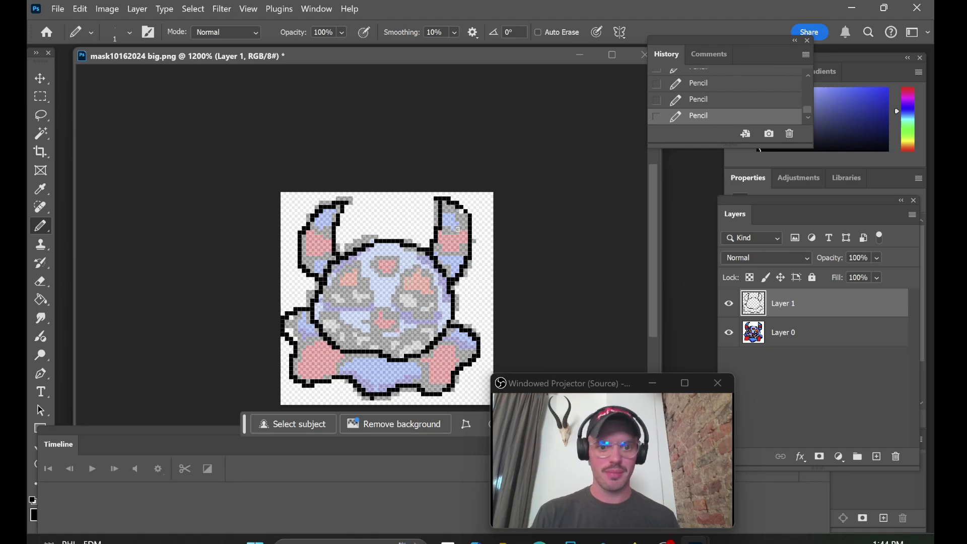
{"action": "left_click_drag", "start_coordinate": [442, 225], "coordinate": [462, 227]}
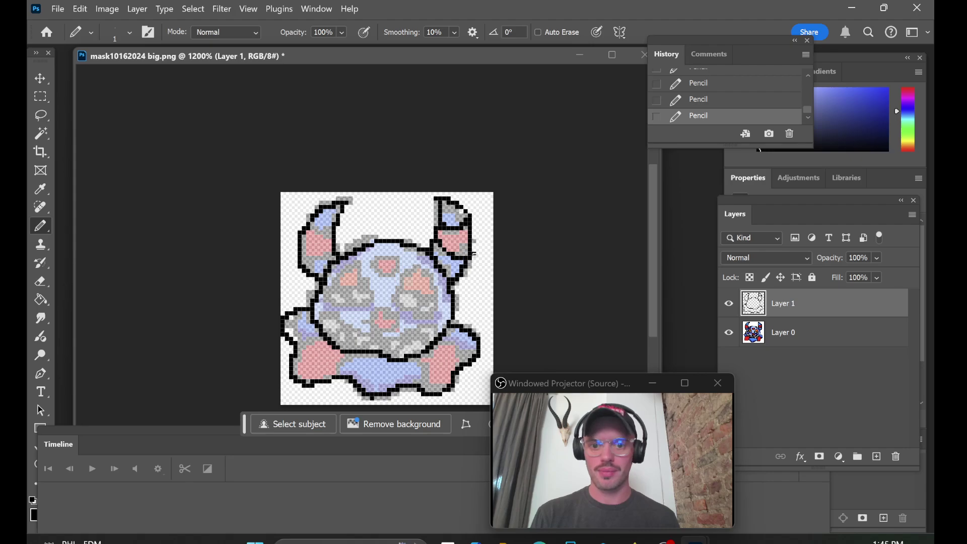
{"action": "mouse_move", "coordinate": [305, 229]}
{"action": "left_mouse_down"}
{"action": "mouse_move", "coordinate": [325, 232]}
{"action": "mouse_move", "coordinate": [321, 259]}
{"action": "left_mouse_up"}
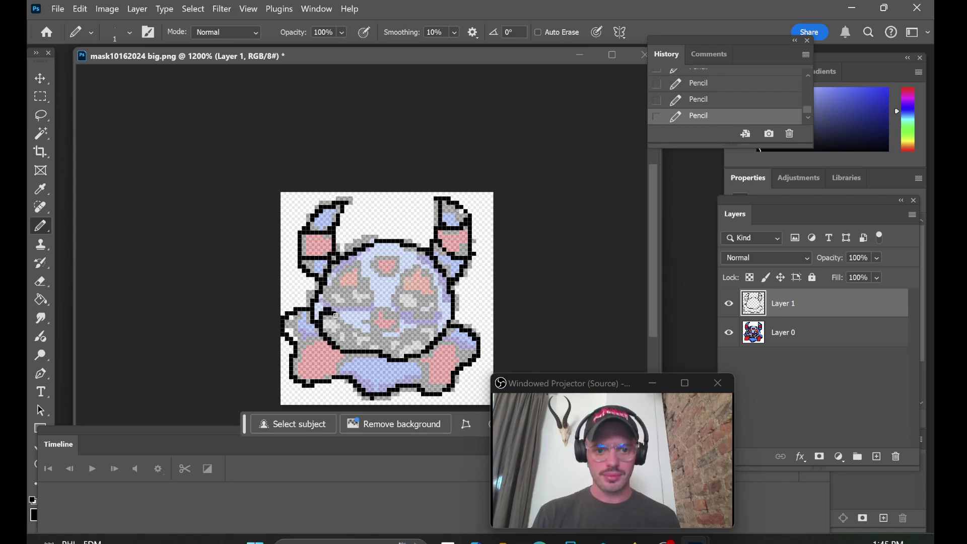
{"action": "left_click_drag", "start_coordinate": [337, 316], "coordinate": [349, 331]}
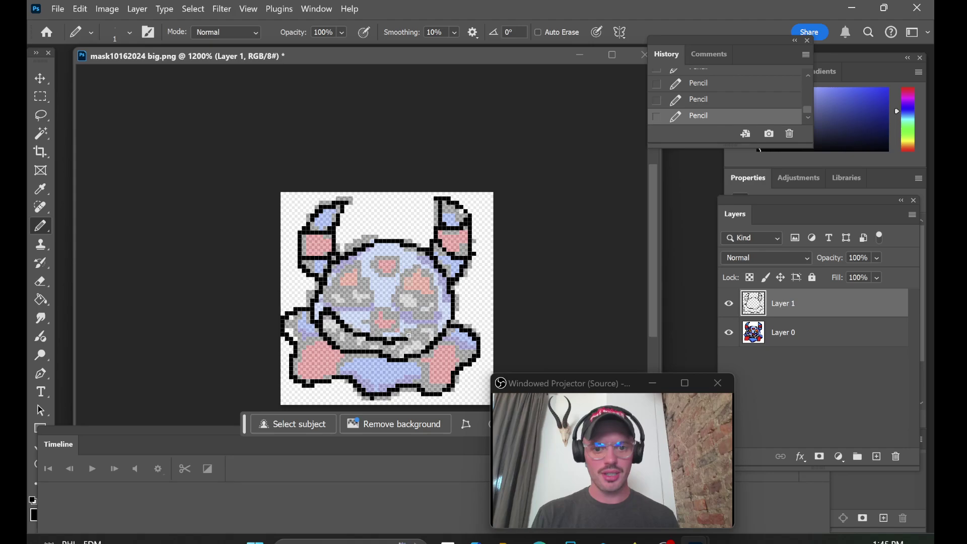
- Pencil black lines for the mouth, right cheek and left eye, then float the Timeline lower
{"action": "left_click_drag", "start_coordinate": [410, 335], "coordinate": [430, 325]}
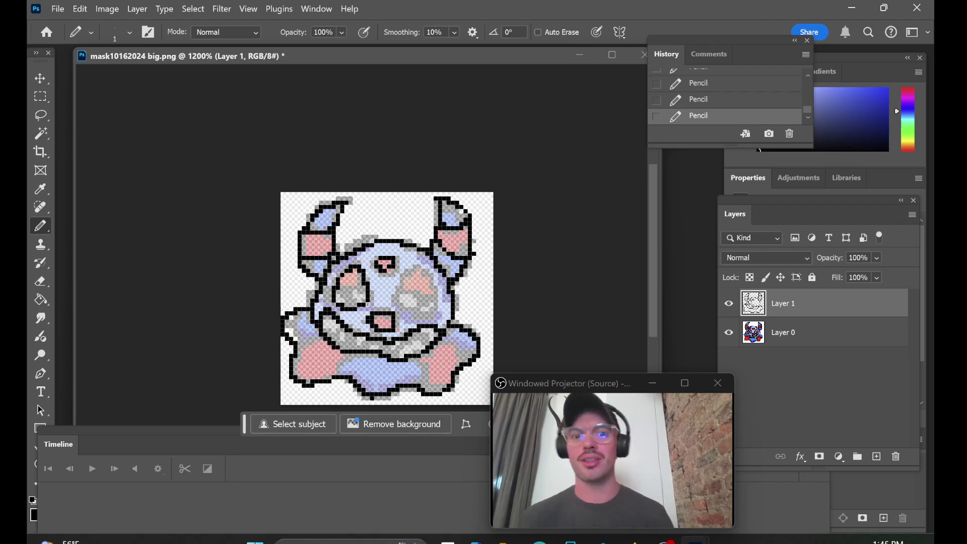
{"action": "mouse_move", "coordinate": [409, 301]}
{"action": "left_mouse_down"}
{"action": "mouse_move", "coordinate": [447, 305]}
{"action": "mouse_move", "coordinate": [420, 279]}
{"action": "mouse_move", "coordinate": [387, 286]}
{"action": "left_mouse_up"}
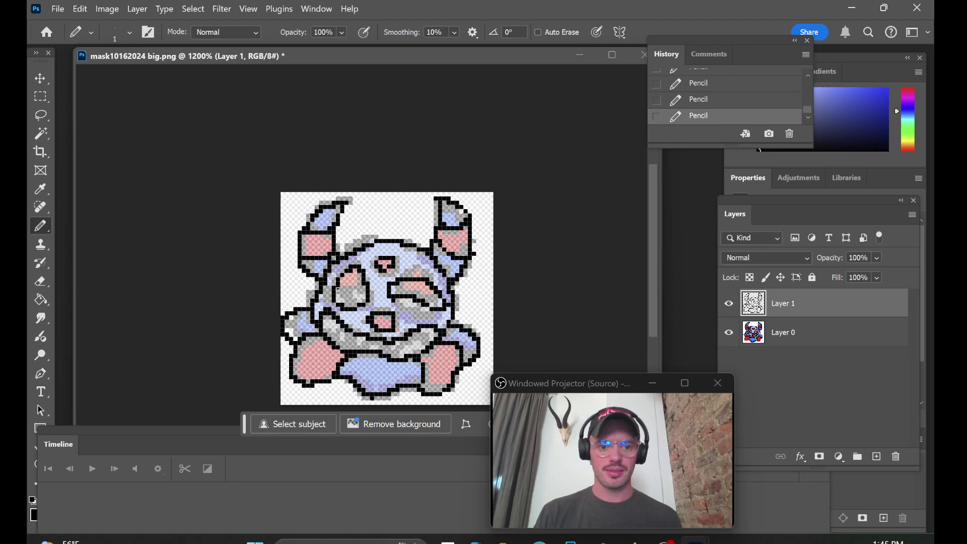
{"action": "mouse_move", "coordinate": [338, 290]}
{"action": "left_mouse_down"}
{"action": "mouse_move", "coordinate": [367, 293]}
{"action": "mouse_move", "coordinate": [351, 289]}
{"action": "mouse_move", "coordinate": [350, 308]}
{"action": "mouse_move", "coordinate": [325, 331]}
{"action": "mouse_move", "coordinate": [343, 327]}
{"action": "mouse_move", "coordinate": [361, 353]}
{"action": "mouse_move", "coordinate": [383, 342]}
{"action": "mouse_move", "coordinate": [409, 346]}
{"action": "left_mouse_up"}
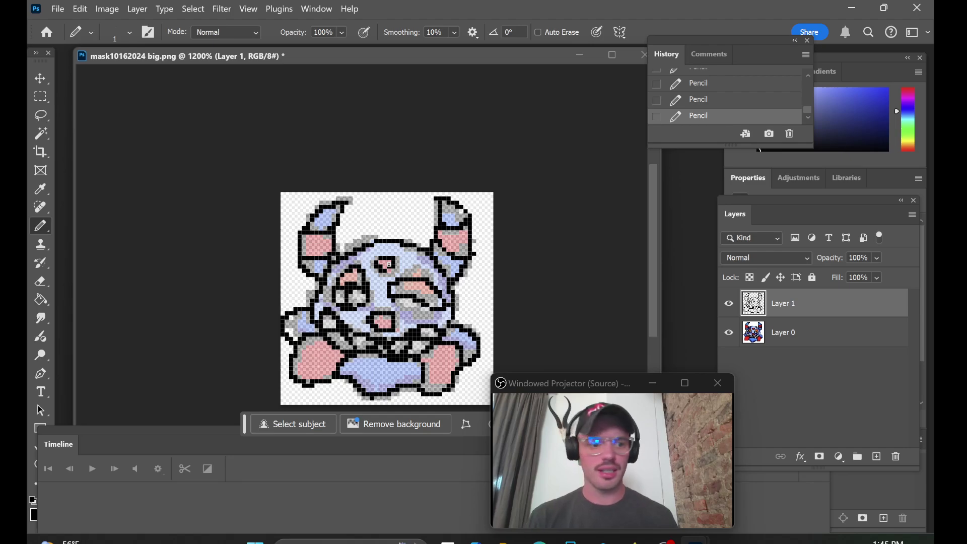
{"action": "left_click_drag", "start_coordinate": [172, 435], "coordinate": [232, 451]}
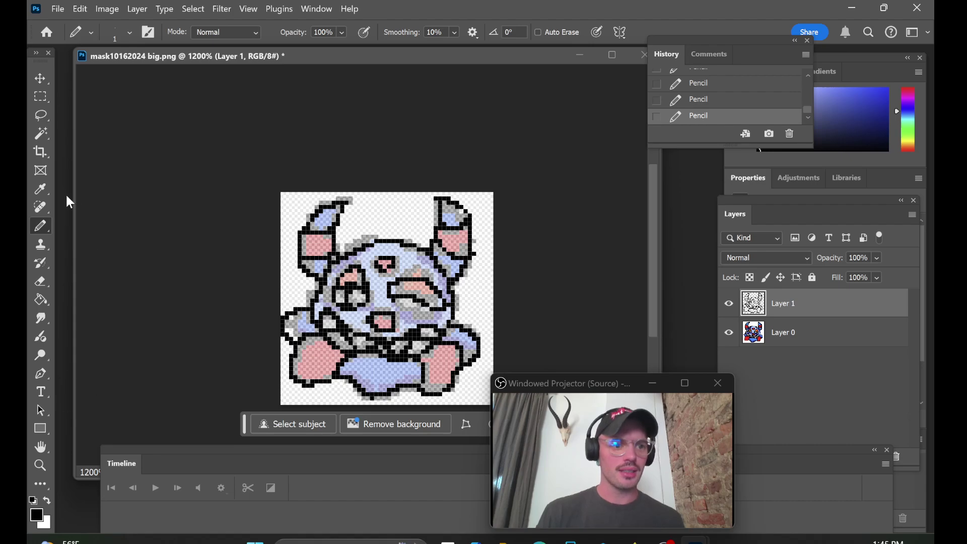
- Sample red with the Eyedropper and bucket-fill the feet, ear insides, forehead mark and mouth red
{"action": "left_click", "coordinate": [41, 189]}
{"action": "left_click", "coordinate": [405, 321]}
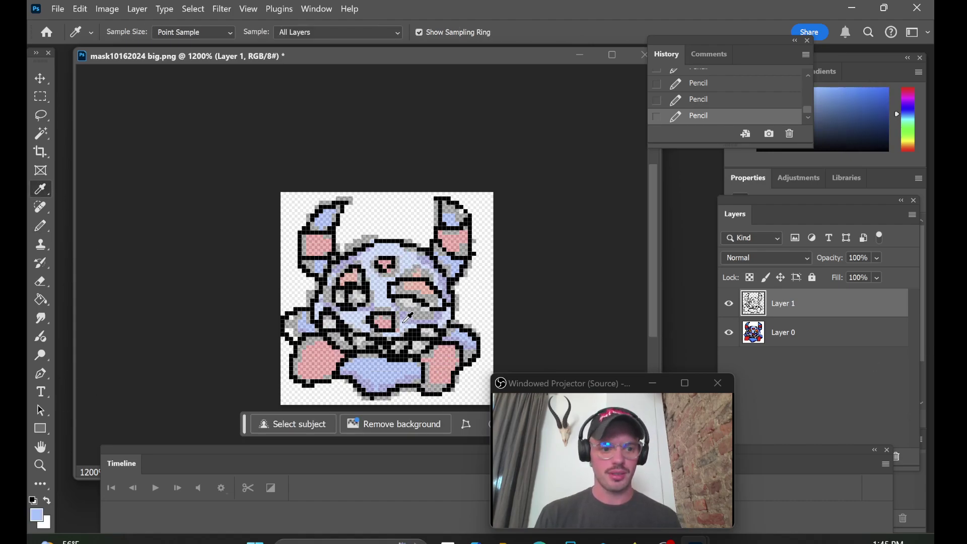
{"action": "left_click", "coordinate": [406, 321]}
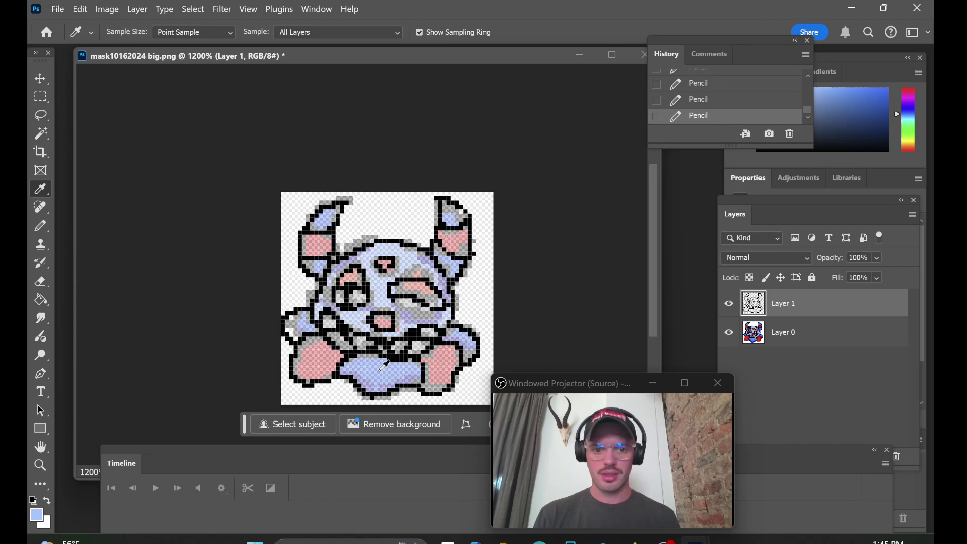
{"action": "left_click", "coordinate": [409, 322]}
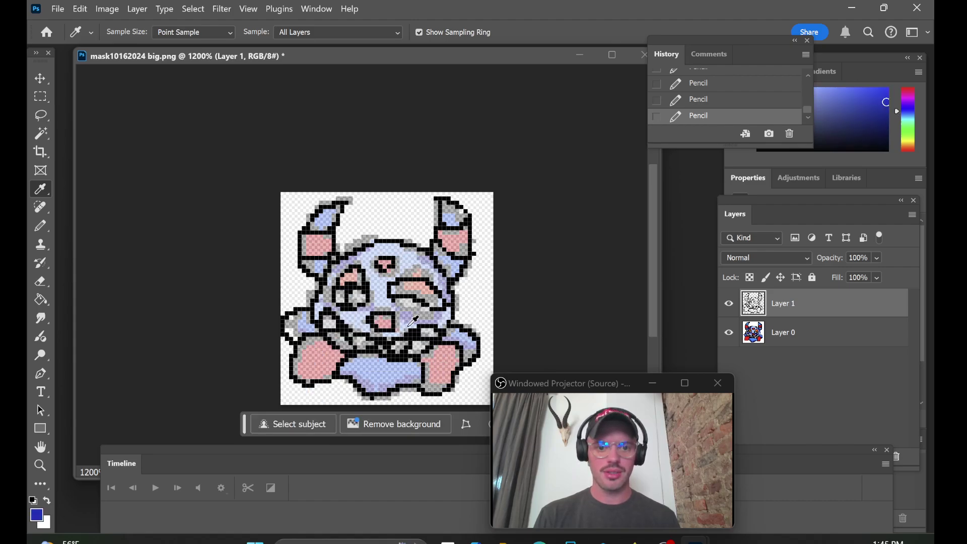
{"action": "left_click", "coordinate": [406, 325]}
{"action": "left_click", "coordinate": [448, 351]}
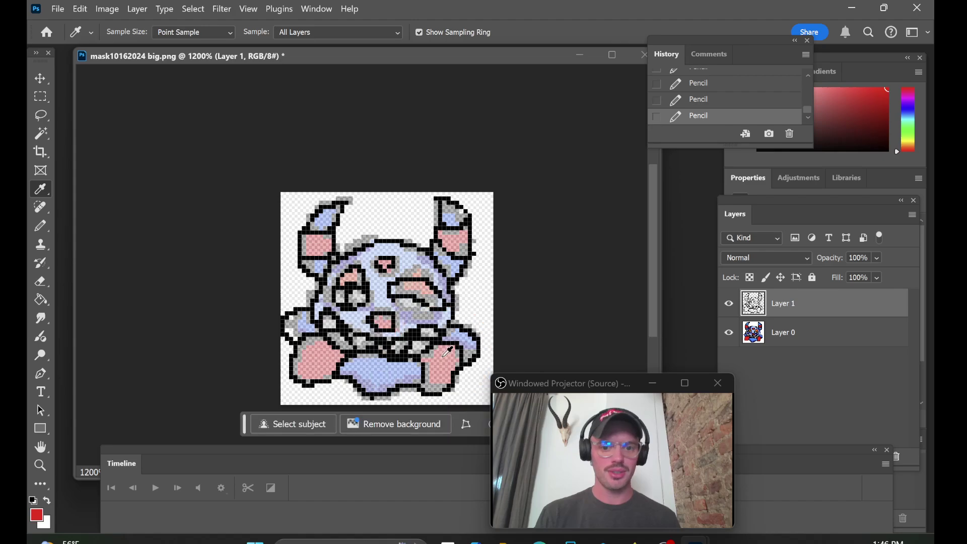
{"action": "left_click", "coordinate": [41, 299]}
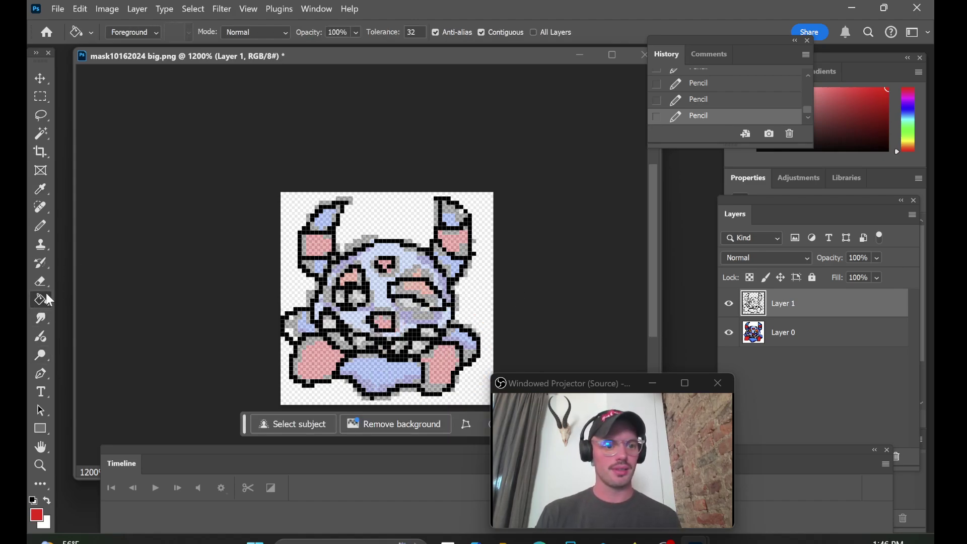
{"action": "left_click", "coordinate": [446, 370]}
{"action": "left_click", "coordinate": [332, 360]}
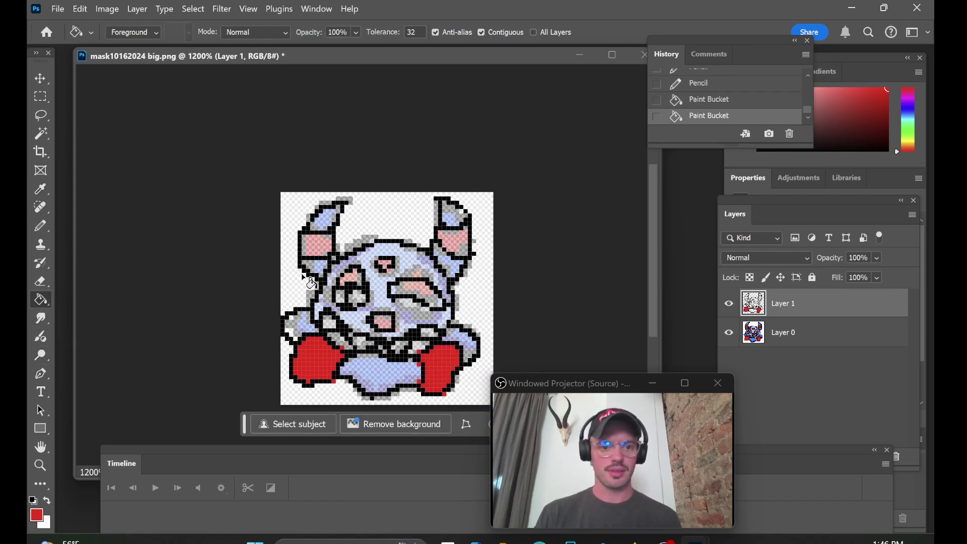
{"action": "left_click", "coordinate": [315, 245]}
{"action": "left_click", "coordinate": [453, 242]}
{"action": "left_click", "coordinate": [387, 265]}
{"action": "left_click", "coordinate": [385, 322]}
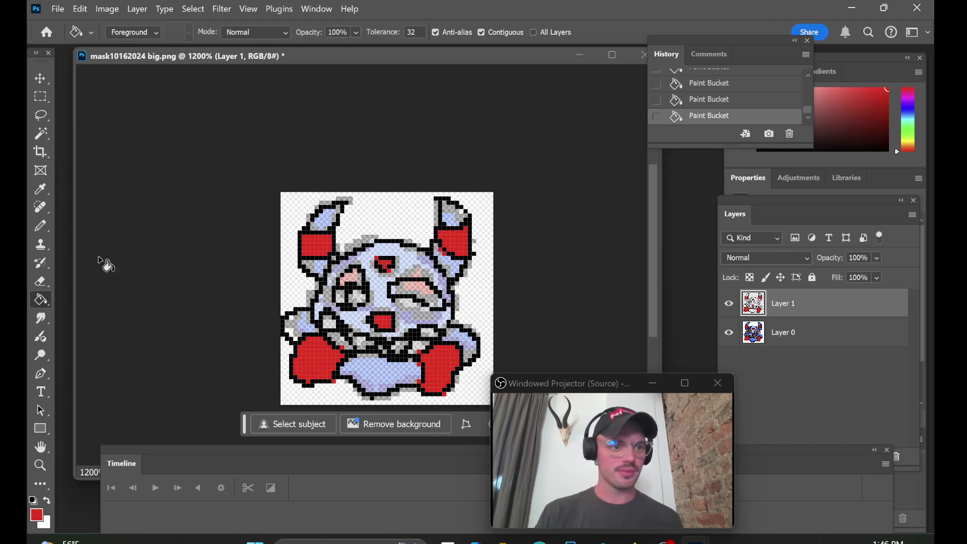
- Sample the light blue and fill the face and body with it
{"action": "left_click", "coordinate": [45, 190]}
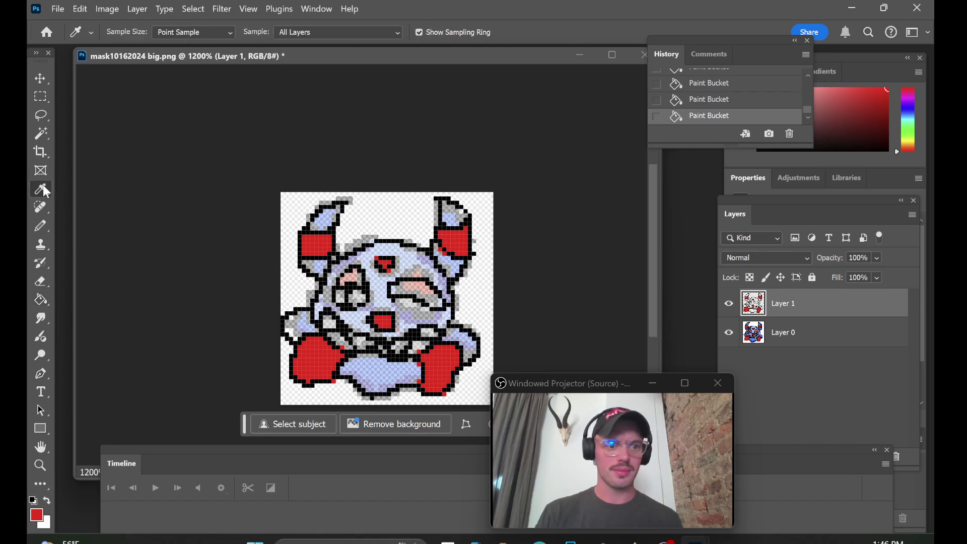
{"action": "left_click", "coordinate": [421, 278]}
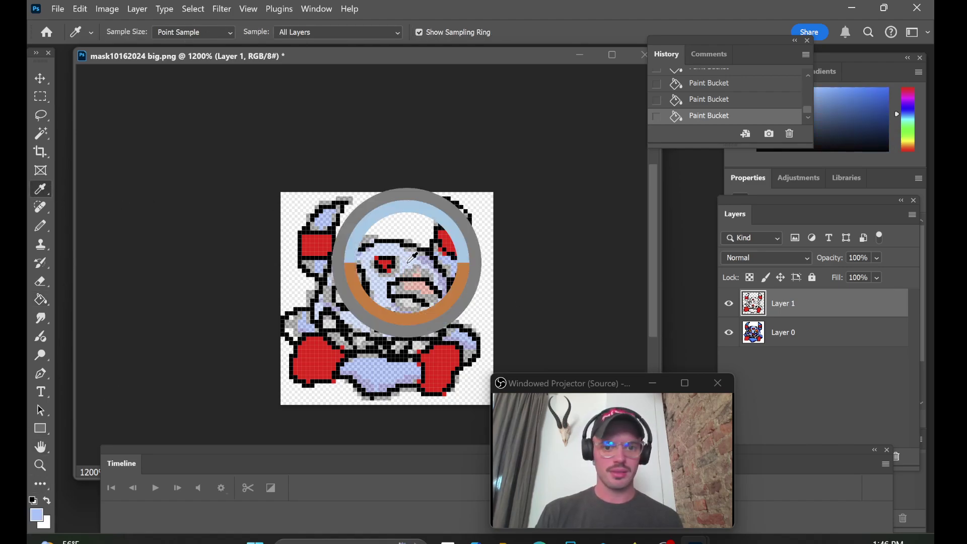
{"action": "left_click_drag", "start_coordinate": [421, 255], "coordinate": [425, 253]}
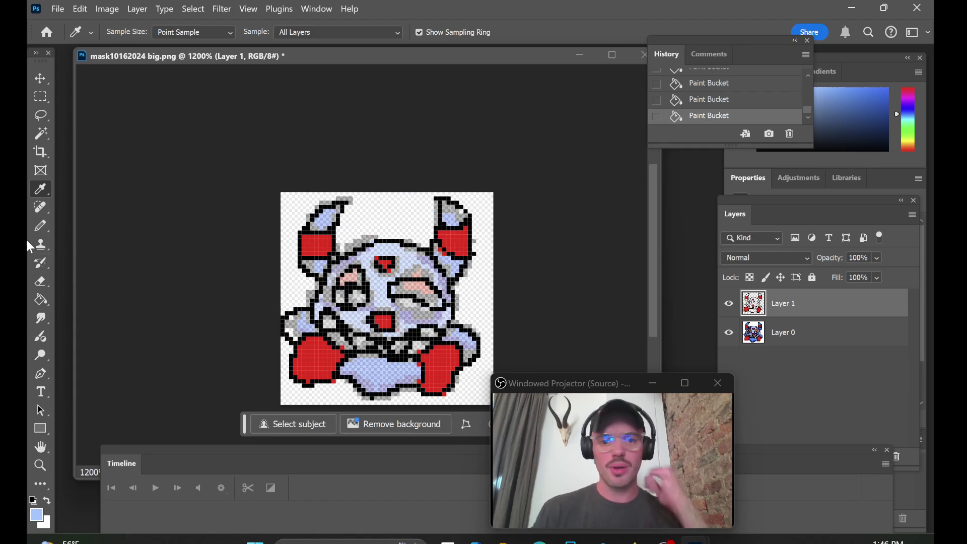
{"action": "left_click", "coordinate": [46, 298]}
{"action": "left_click", "coordinate": [421, 265]}
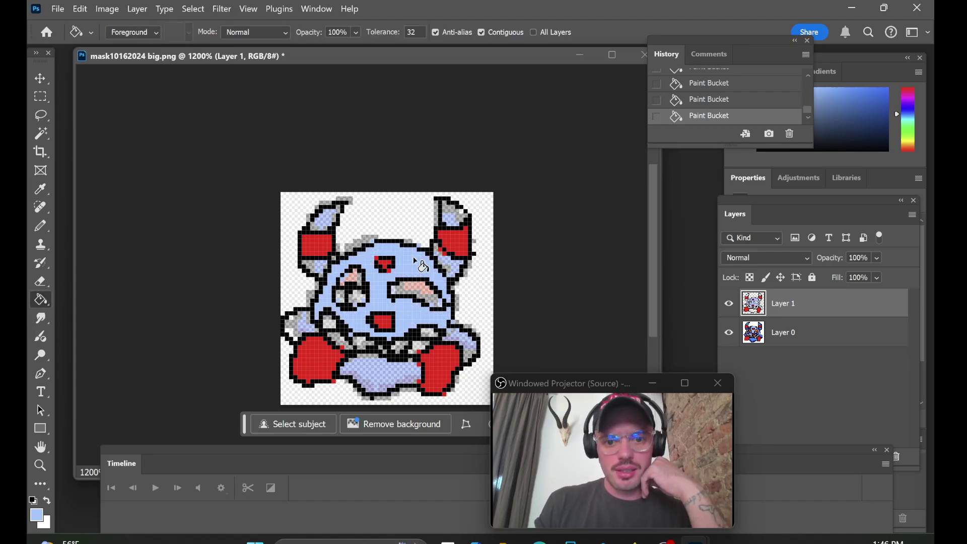
{"action": "left_click", "coordinate": [37, 515]}
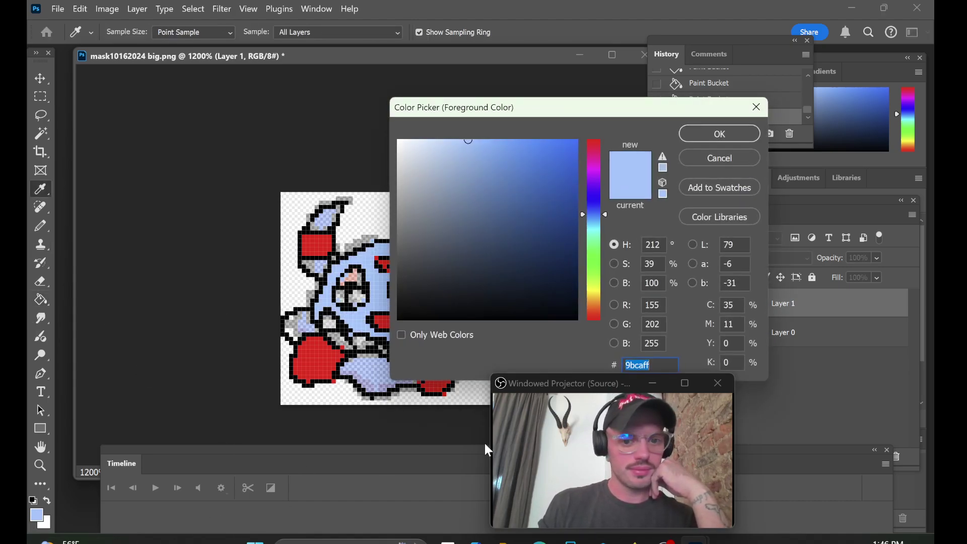
{"action": "left_click", "coordinate": [730, 159]}
- Sample the stronger blue and fill the lower body, both arms and the right horn
{"action": "left_click", "coordinate": [41, 189]}
{"action": "left_click", "coordinate": [369, 368]}
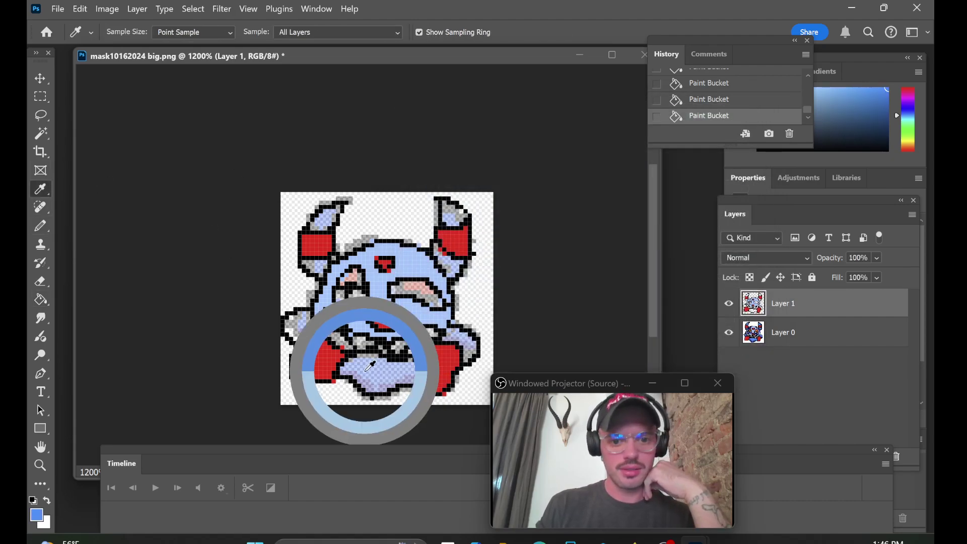
{"action": "left_click", "coordinate": [41, 299]}
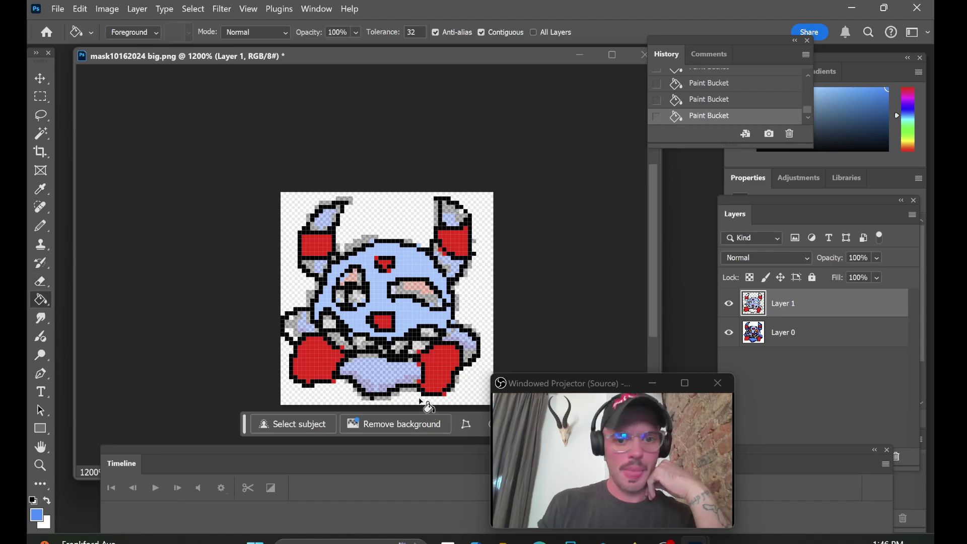
{"action": "left_click", "coordinate": [388, 379]}
{"action": "left_click", "coordinate": [461, 349]}
{"action": "left_click", "coordinate": [309, 335]}
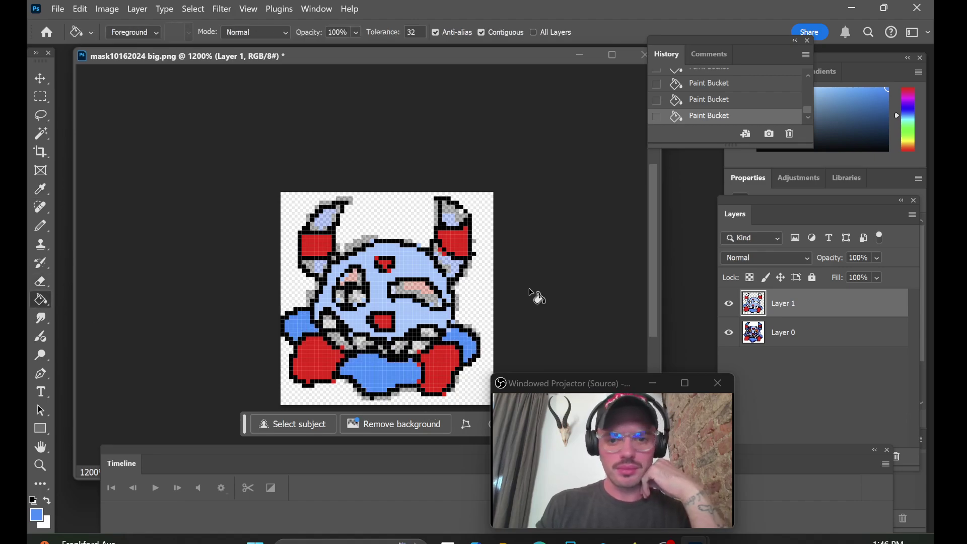
{"action": "left_click", "coordinate": [456, 220]}
{"action": "left_click", "coordinate": [461, 265]}
- Fill the patches beside the left horn and its tip blue, redoing the tip fill once
{"action": "left_click", "coordinate": [313, 274]}
{"action": "left_click", "coordinate": [332, 268]}
{"action": "left_click", "coordinate": [332, 222]}
{"action": "left_click", "coordinate": [81, 9]}
{"action": "left_click", "coordinate": [109, 19]}
{"action": "left_click", "coordinate": [330, 226]}
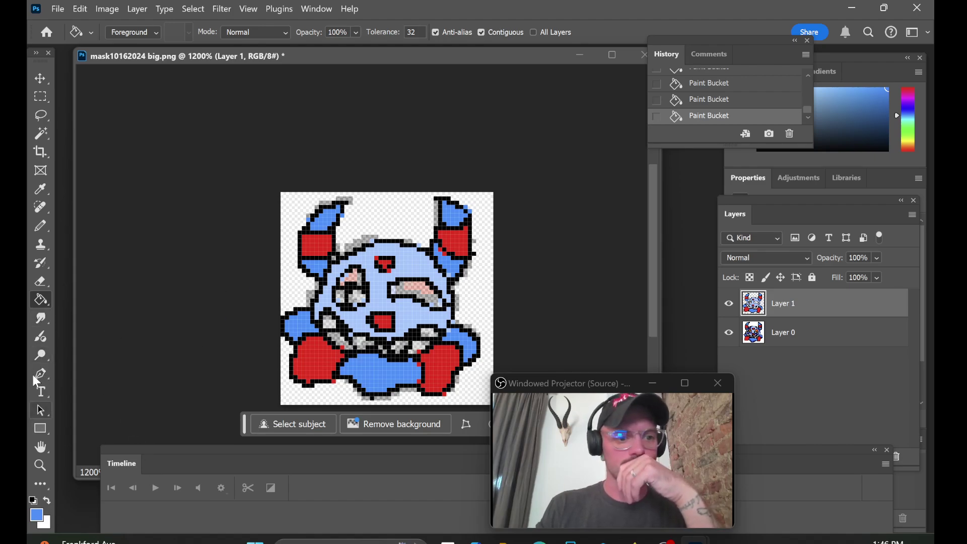
- Fill the patch beside the left eye with orange sampled from the canvas
{"action": "left_click", "coordinate": [41, 190]}
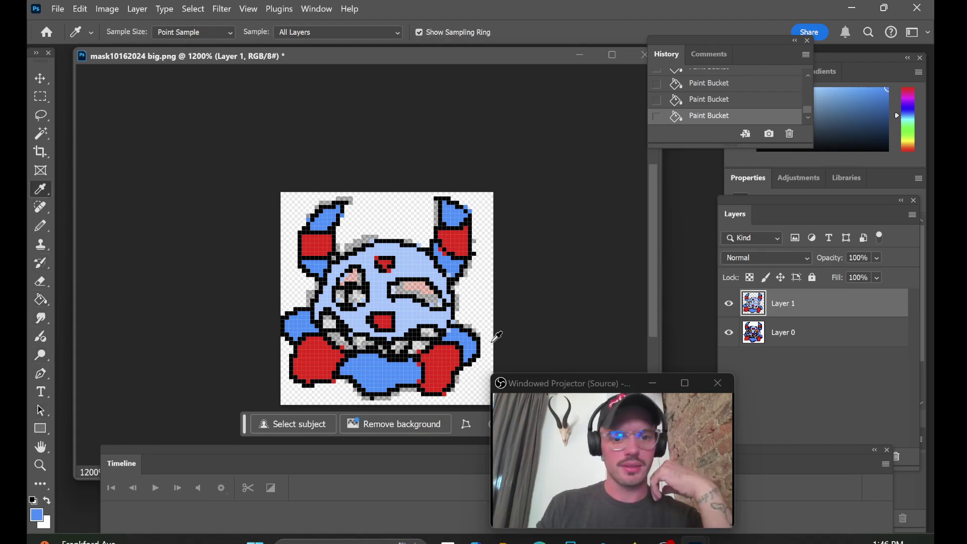
{"action": "left_click", "coordinate": [355, 272]}
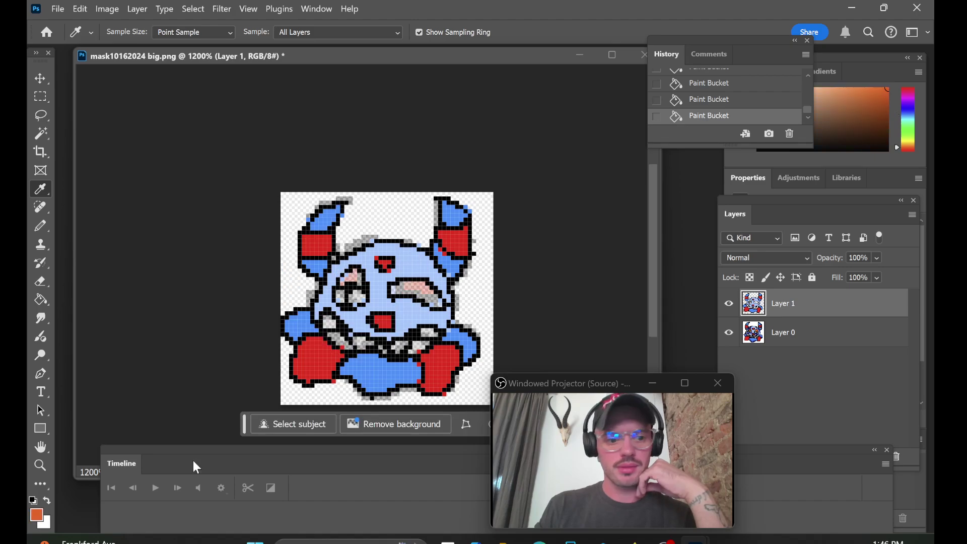
{"action": "left_click", "coordinate": [41, 300]}
{"action": "left_click", "coordinate": [357, 279]}
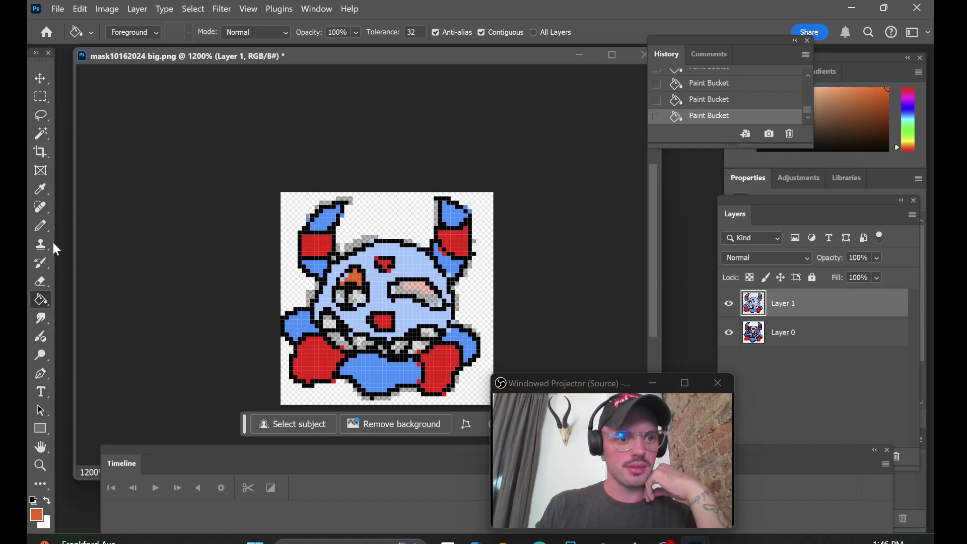
- Fill the patch over the winking right eye with light grey sampled from the sprite
{"action": "left_click", "coordinate": [41, 189]}
{"action": "left_click", "coordinate": [422, 342]}
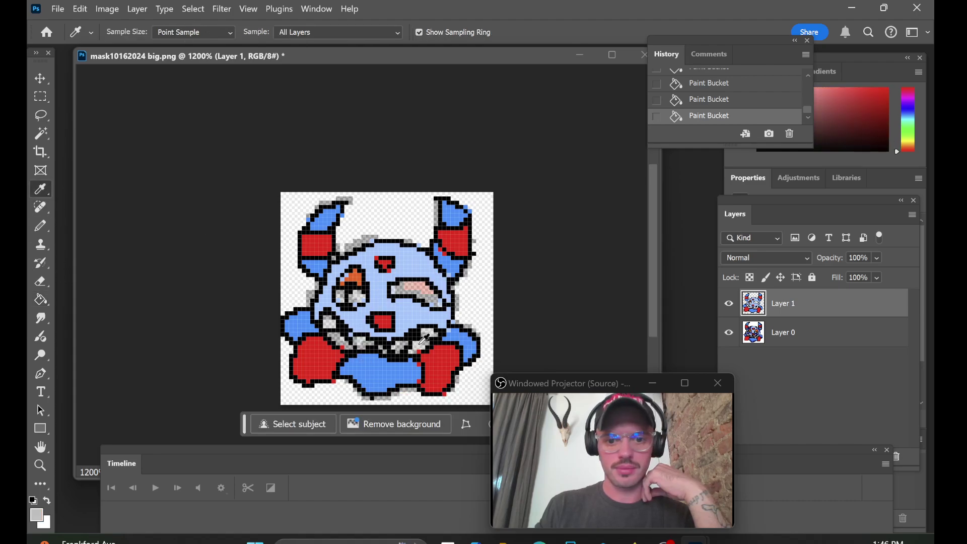
{"action": "left_click", "coordinate": [41, 299]}
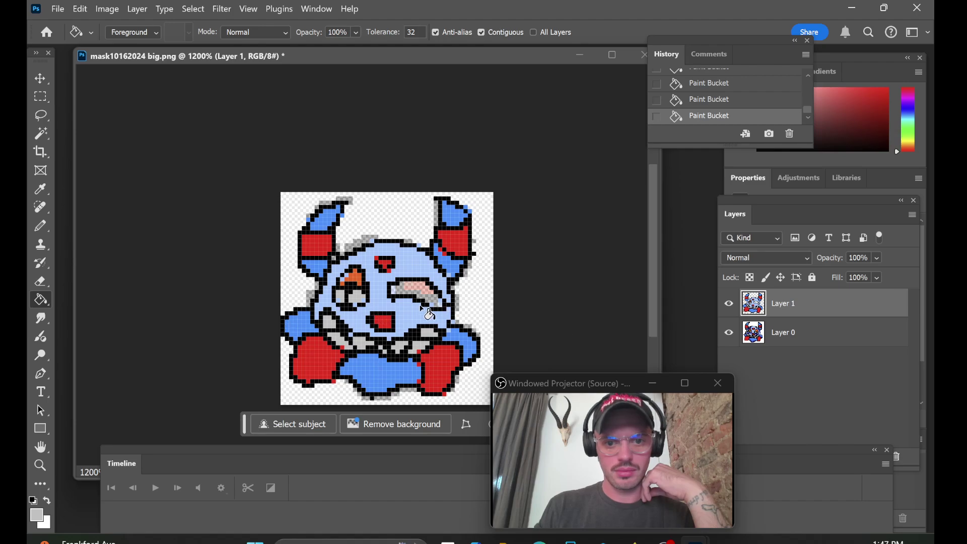
{"action": "left_click", "coordinate": [423, 290]}
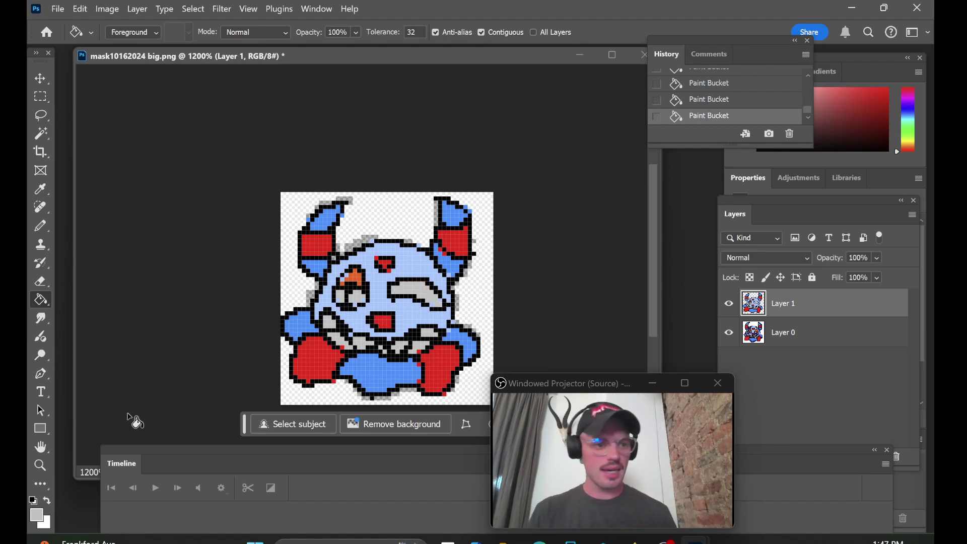
{"action": "left_click", "coordinate": [37, 514]}
- Set black as the colour and pencil extra black pixels around the winking right eye
{"action": "left_click", "coordinate": [341, 332]}
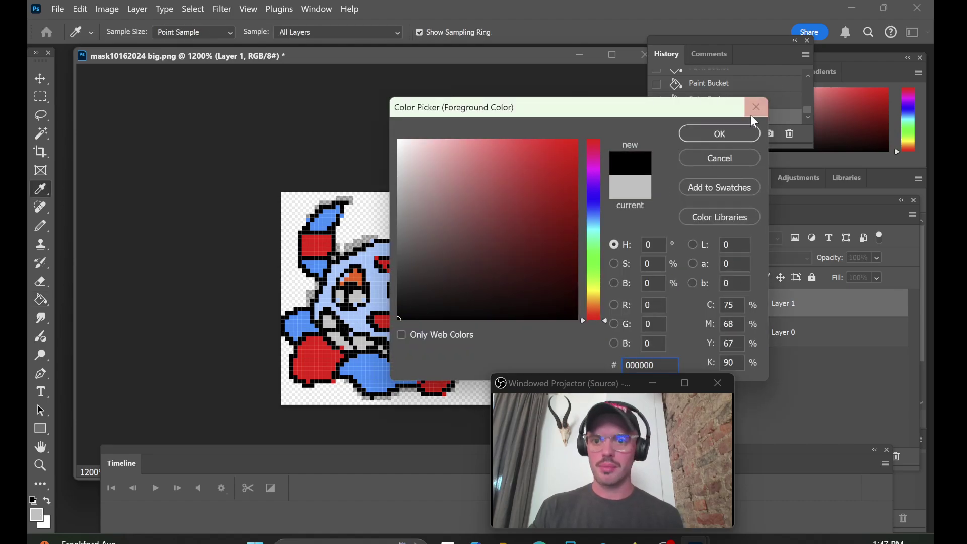
{"action": "left_click", "coordinate": [716, 136]}
{"action": "left_click", "coordinate": [39, 228]}
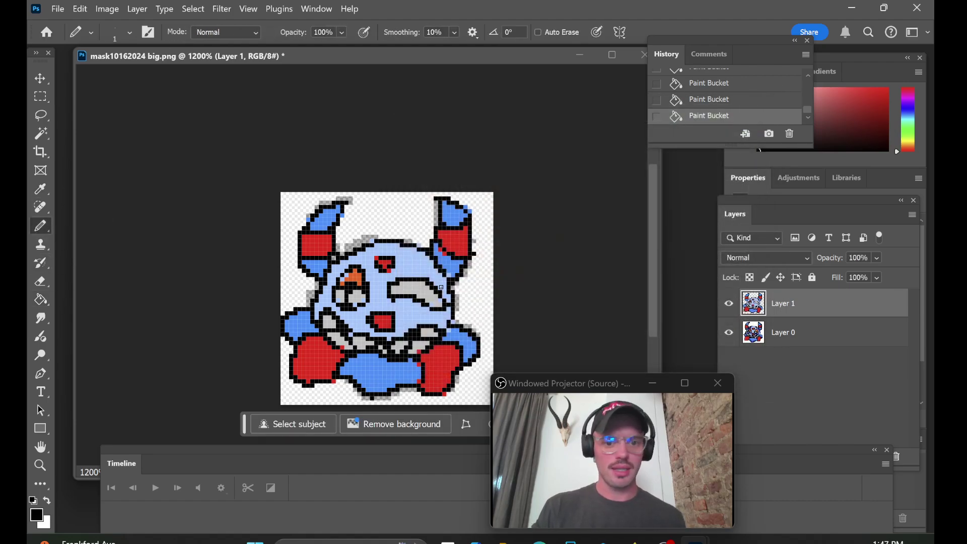
{"action": "left_click", "coordinate": [421, 285]}
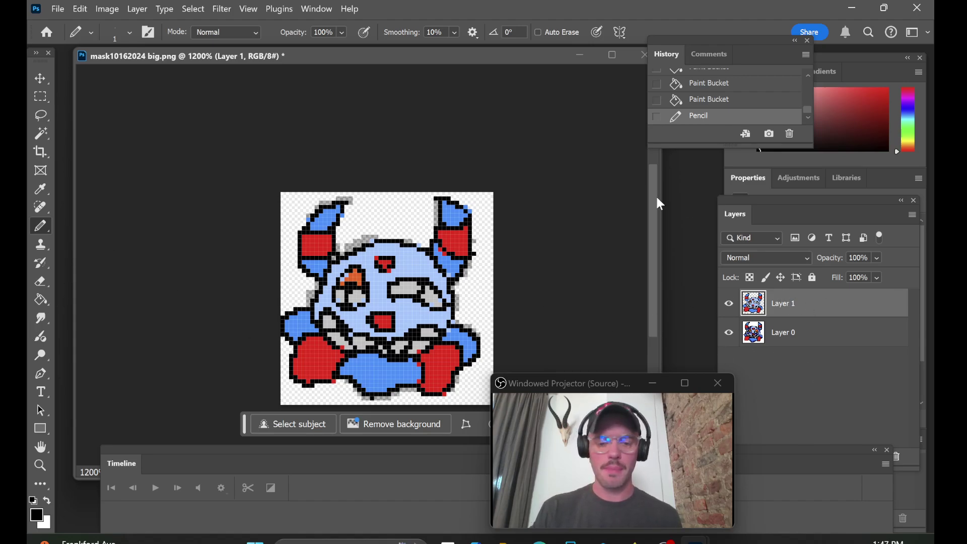
{"action": "left_click", "coordinate": [835, 324]}
- Restore Layer 0's opacity to 100%
{"action": "left_click", "coordinate": [877, 259]}
{"action": "left_click_drag", "start_coordinate": [882, 274], "coordinate": [909, 275]}
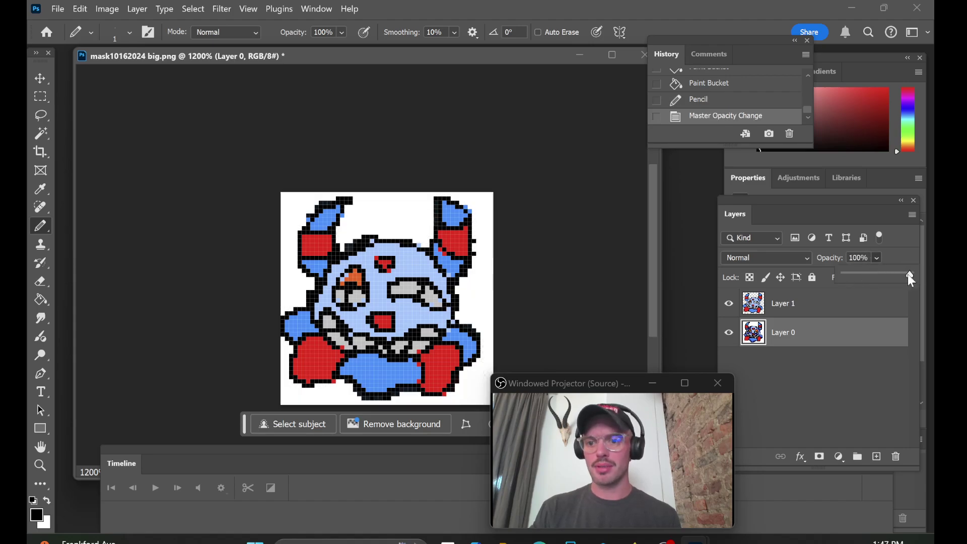
{"action": "left_click", "coordinate": [816, 381]}
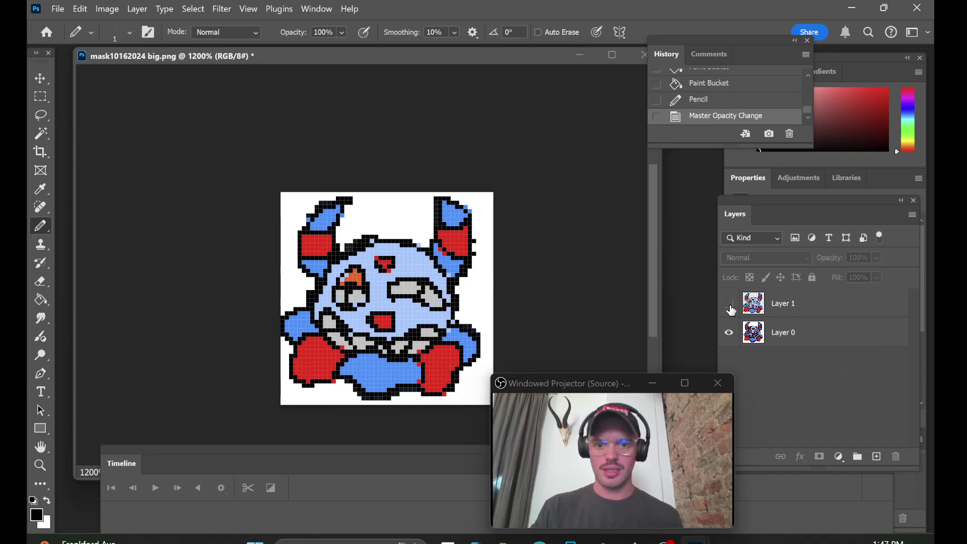
- Toggle Layer 1's visibility repeatedly to compare it with Layer 0's artwork
{"action": "left_click", "coordinate": [730, 304]}
{"action": "left_click", "coordinate": [731, 306]}
{"action": "left_click", "coordinate": [731, 306]}
{"action": "left_click", "coordinate": [731, 306]}
{"action": "left_click", "coordinate": [730, 306]}
{"action": "left_click", "coordinate": [731, 306]}
{"action": "left_click", "coordinate": [730, 306]}
{"action": "left_click", "coordinate": [730, 306]}
{"action": "left_click", "coordinate": [730, 306]}
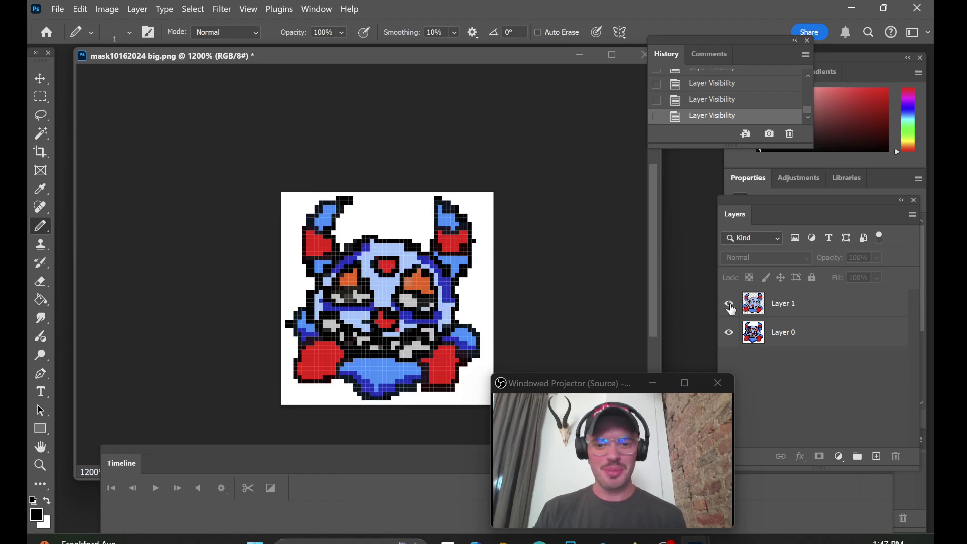
{"action": "left_click", "coordinate": [731, 306]}
{"action": "left_click", "coordinate": [730, 306]}
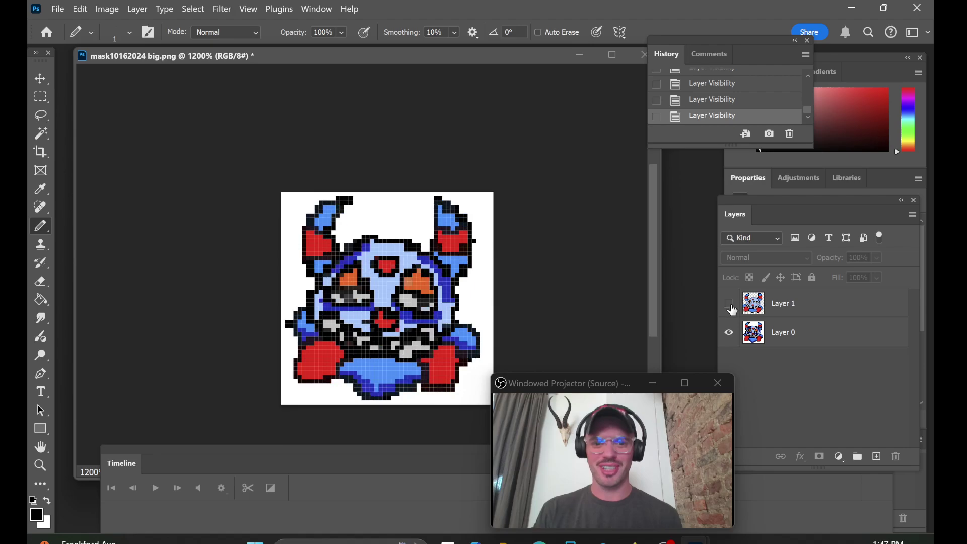
- Sample the blue outline colour from Layer 0 and make Layer 1 the active layer, shown
{"action": "left_click", "coordinate": [40, 189]}
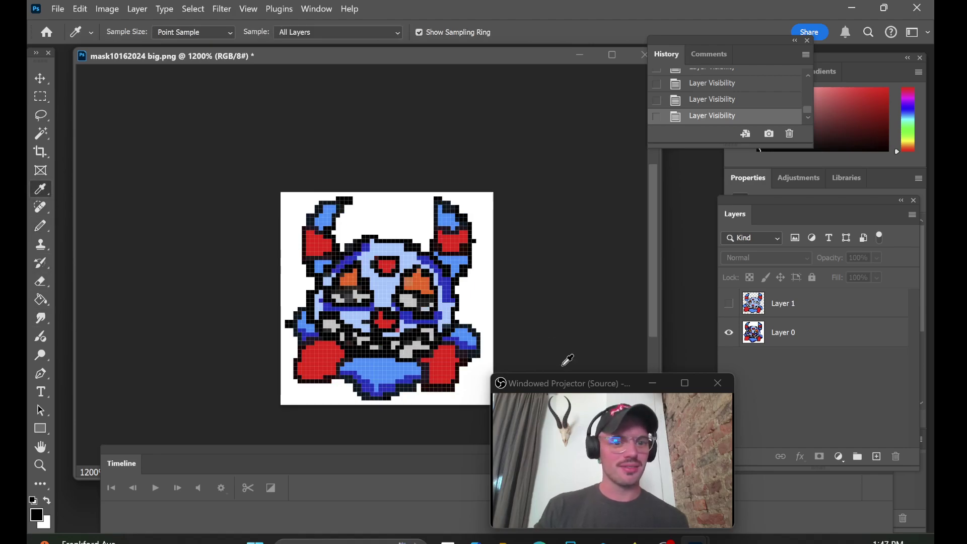
{"action": "left_click", "coordinate": [411, 316]}
{"action": "left_click", "coordinate": [790, 304]}
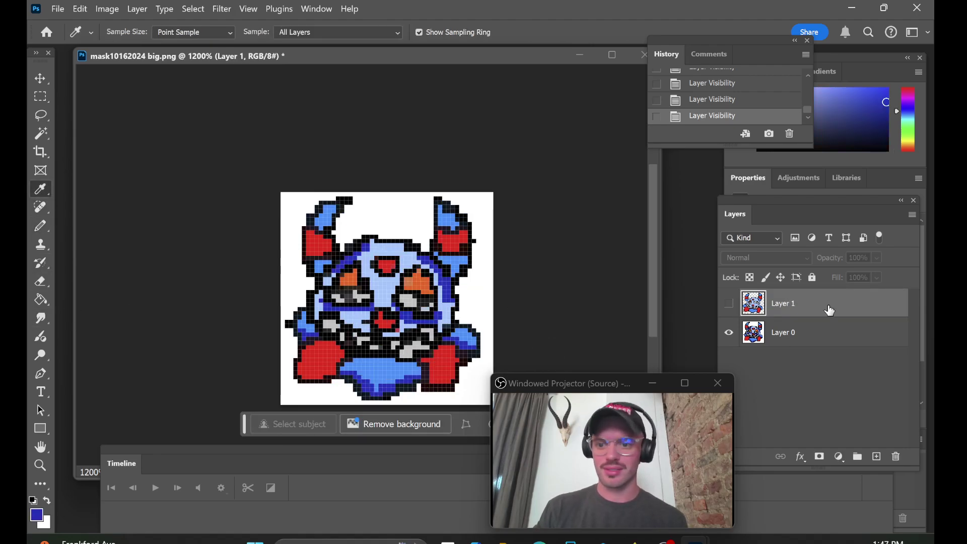
{"action": "left_click", "coordinate": [729, 304]}
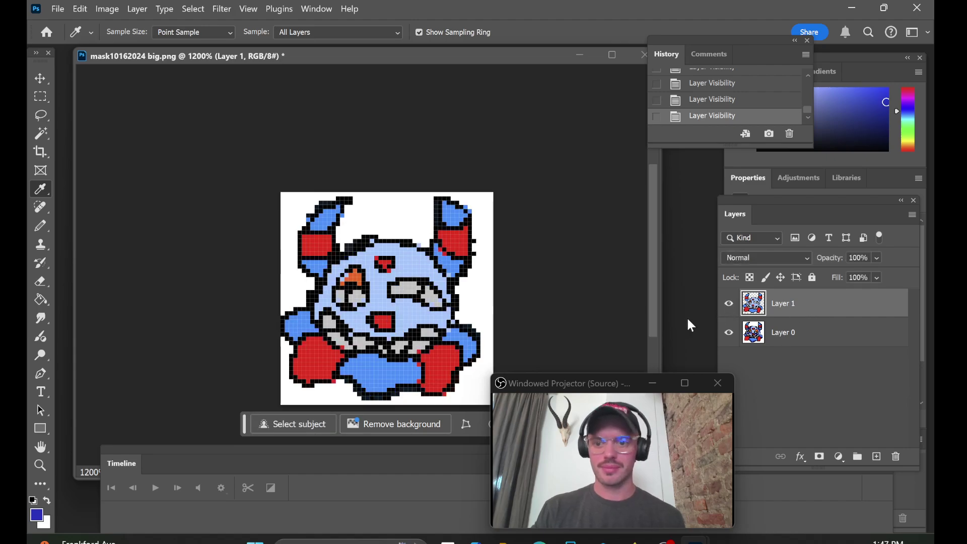
{"action": "left_click", "coordinate": [729, 304]}
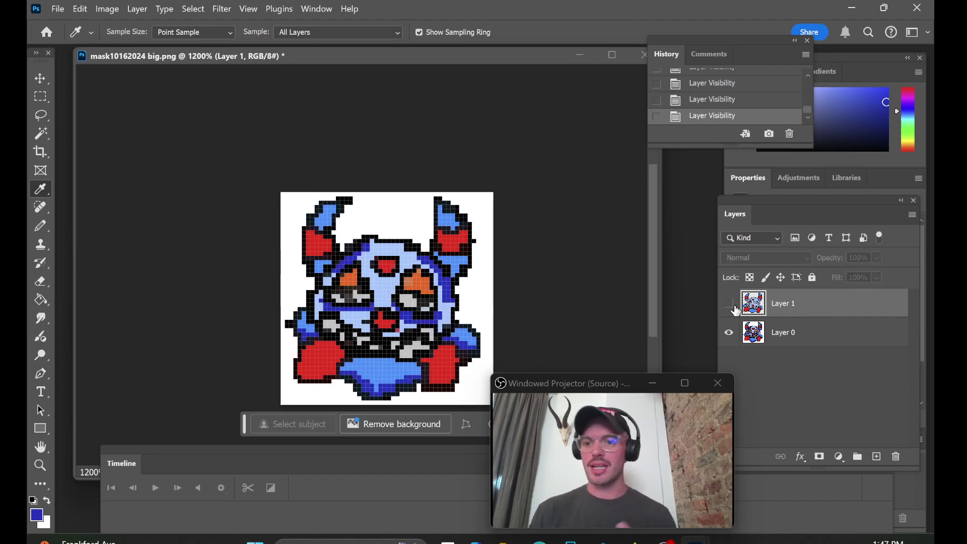
{"action": "left_click", "coordinate": [729, 304]}
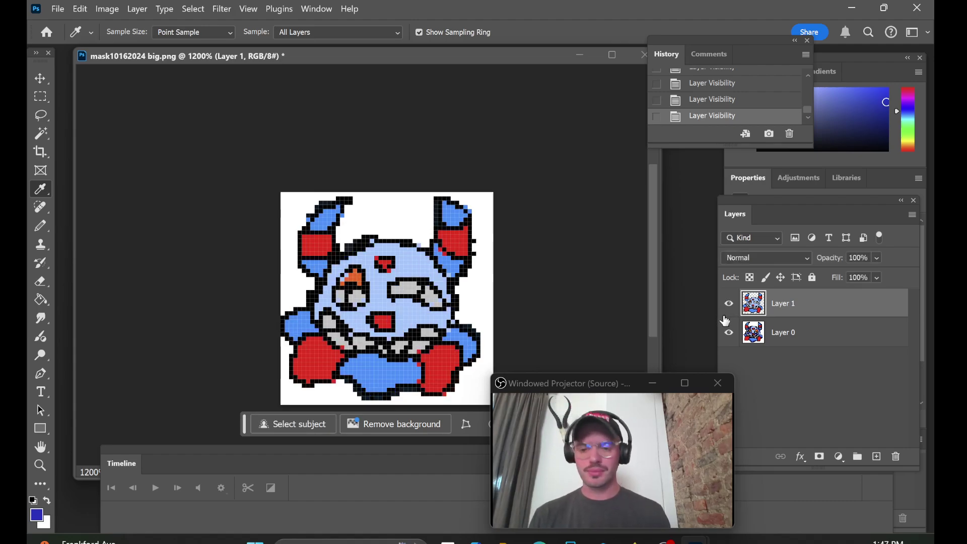
{"action": "left_click", "coordinate": [729, 308]}
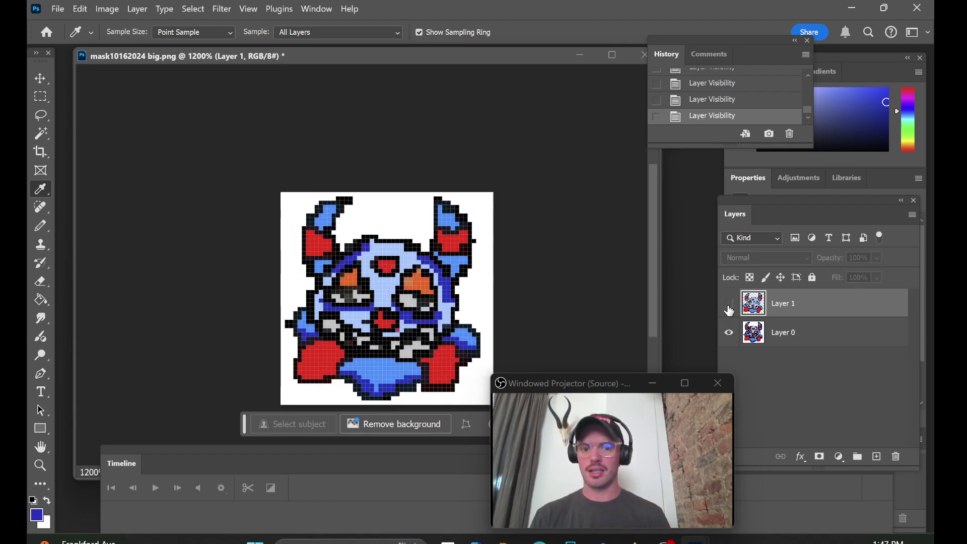
{"action": "left_click", "coordinate": [729, 308]}
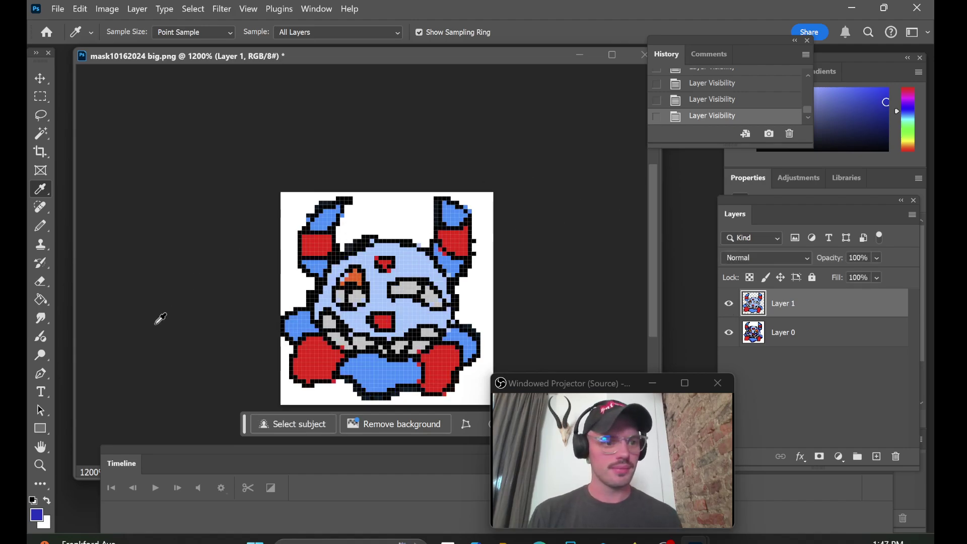
{"action": "left_click", "coordinate": [40, 229]}
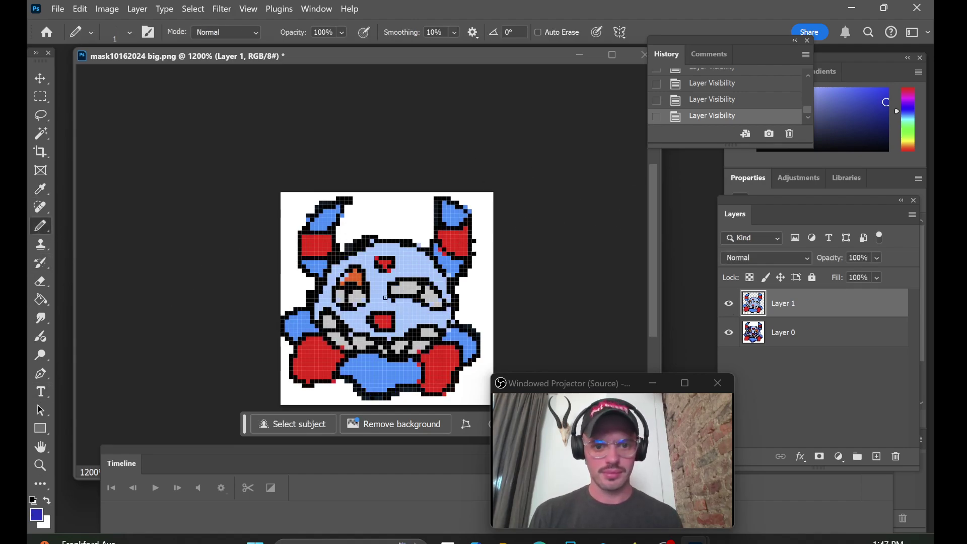
- Pencil blue pixels beside the creature's eye and along the head's upper edge
{"action": "mouse_move", "coordinate": [386, 297]}
{"action": "left_mouse_down"}
{"action": "mouse_move", "coordinate": [387, 288]}
{"action": "mouse_move", "coordinate": [393, 300]}
{"action": "mouse_move", "coordinate": [445, 310]}
{"action": "left_mouse_up"}
{"action": "left_click", "coordinate": [410, 300]}
{"action": "left_click", "coordinate": [411, 301]}
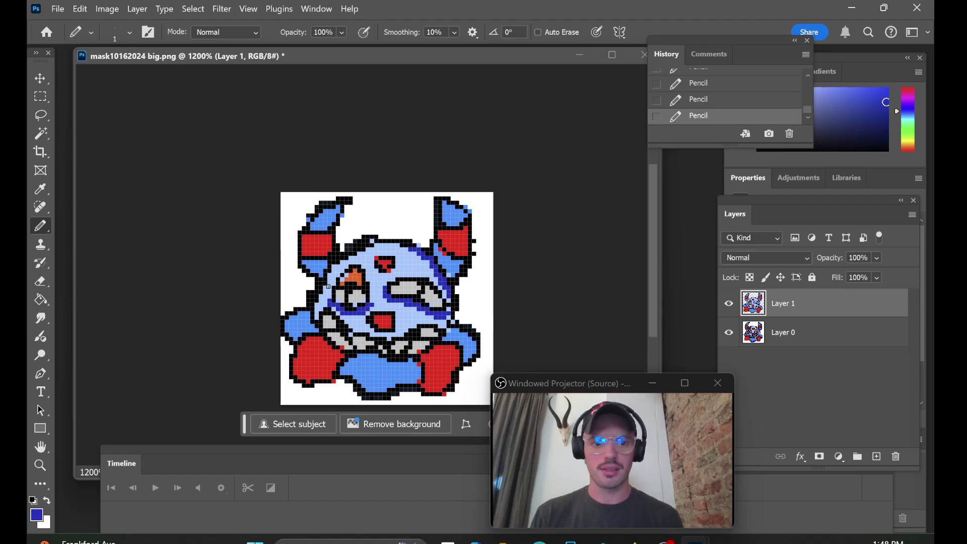
{"action": "left_click_drag", "start_coordinate": [340, 264], "coordinate": [367, 249]}
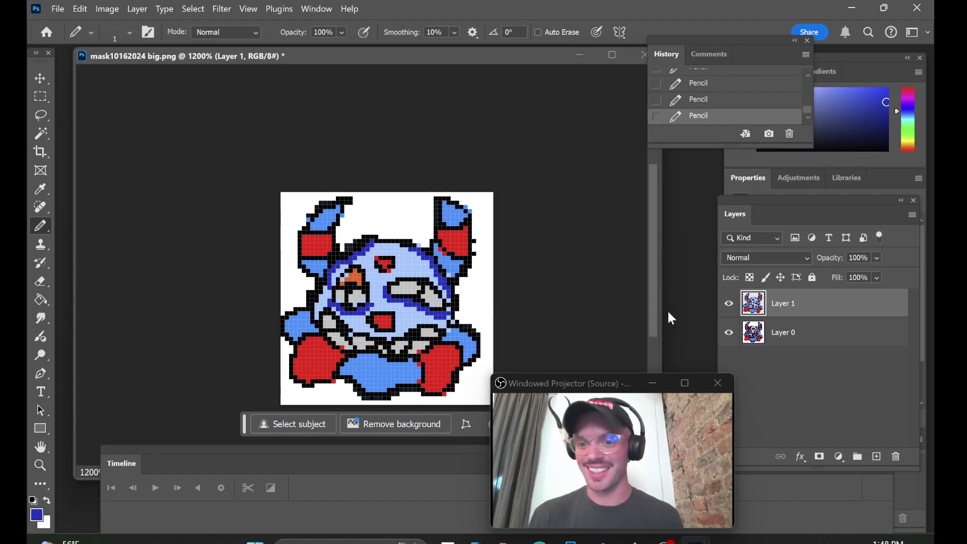
- Compare against Layer 0, then add blue pixels on the left, right and bottom edges
{"action": "left_click", "coordinate": [729, 304]}
{"action": "left_click", "coordinate": [729, 305]}
{"action": "left_click", "coordinate": [730, 305]}
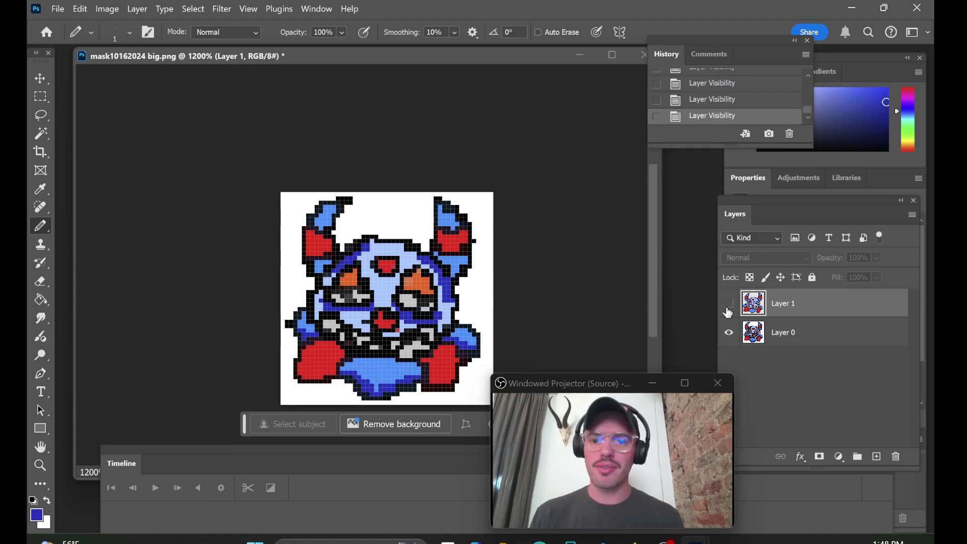
{"action": "left_click", "coordinate": [730, 305]}
{"action": "left_click", "coordinate": [730, 305]}
{"action": "left_click", "coordinate": [730, 305]}
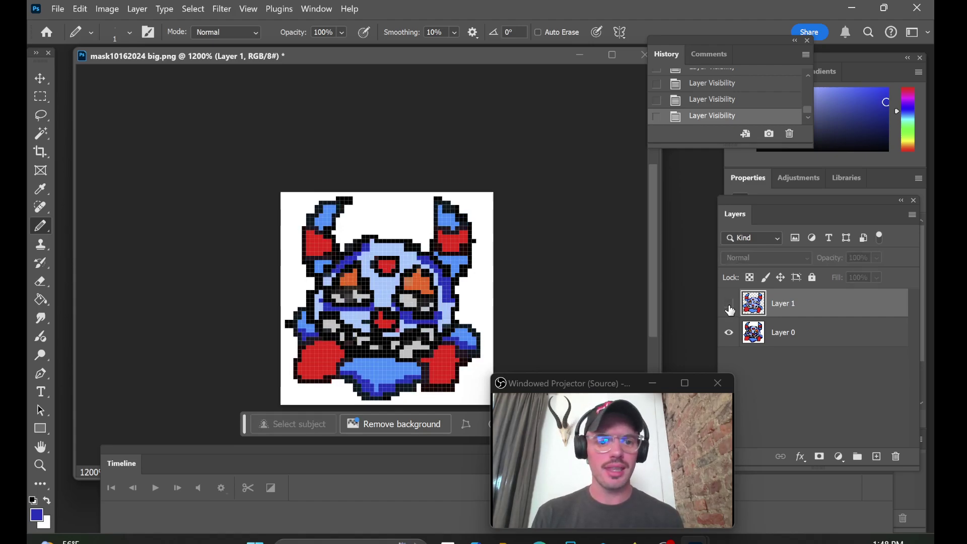
{"action": "left_click", "coordinate": [730, 305]}
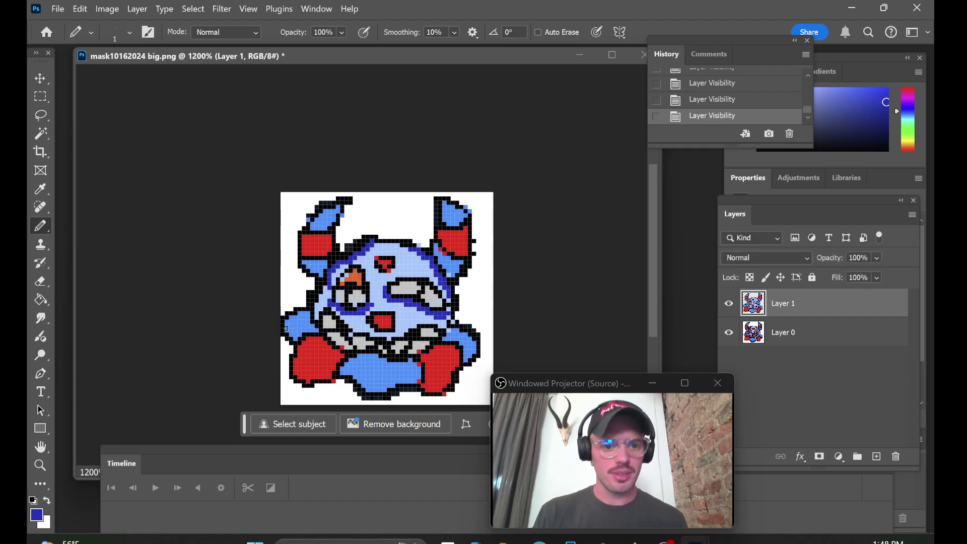
{"action": "left_click", "coordinate": [295, 337]}
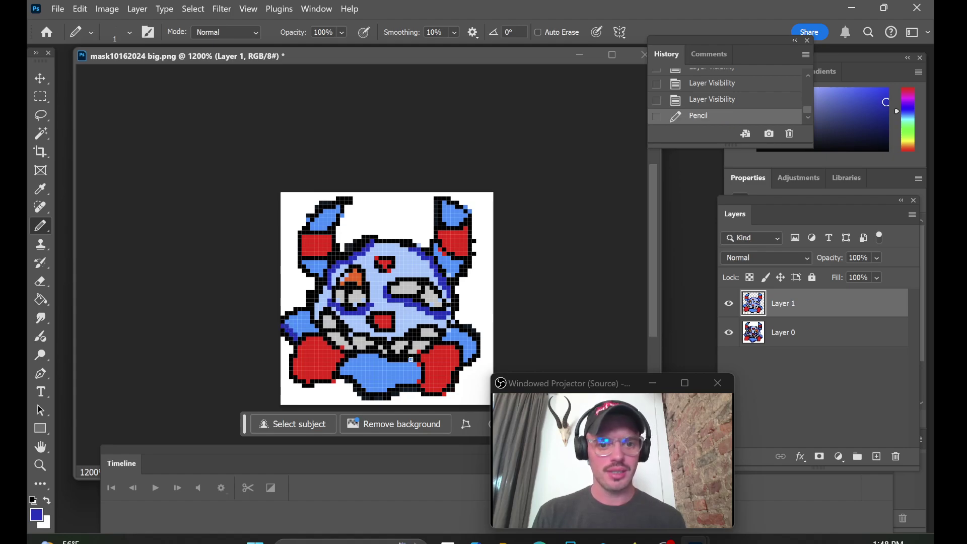
{"action": "left_click", "coordinate": [467, 358]}
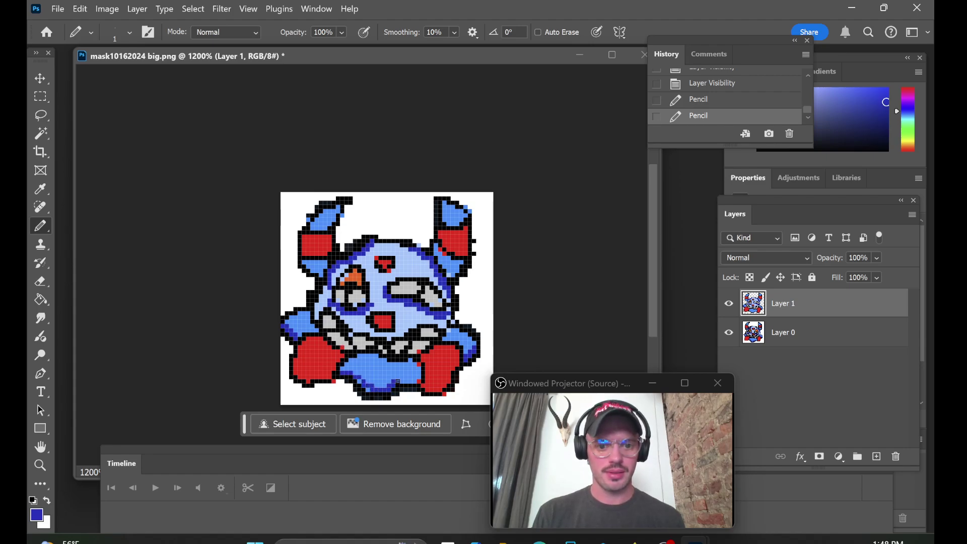
{"action": "left_click", "coordinate": [418, 381]}
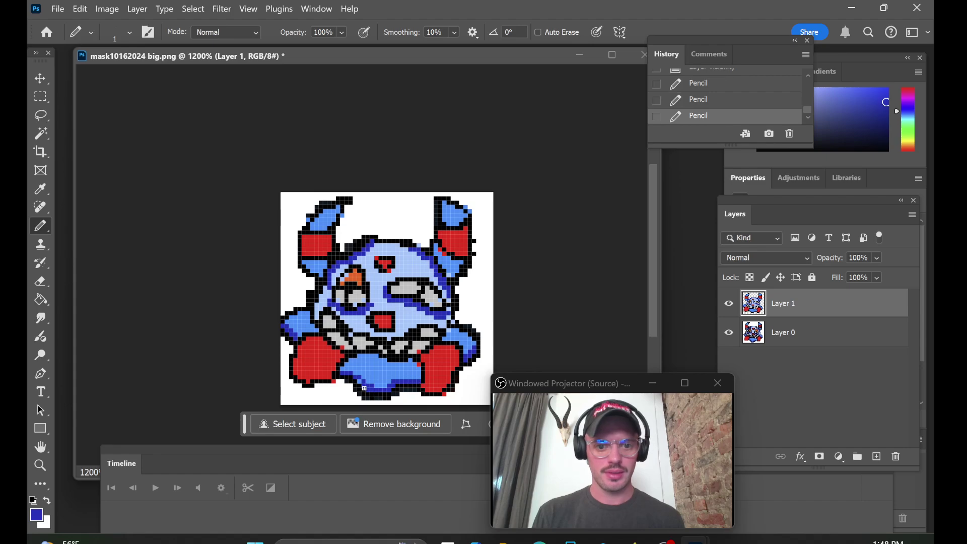
- Set the foreground drawing colour to black
{"action": "left_click", "coordinate": [37, 514]}
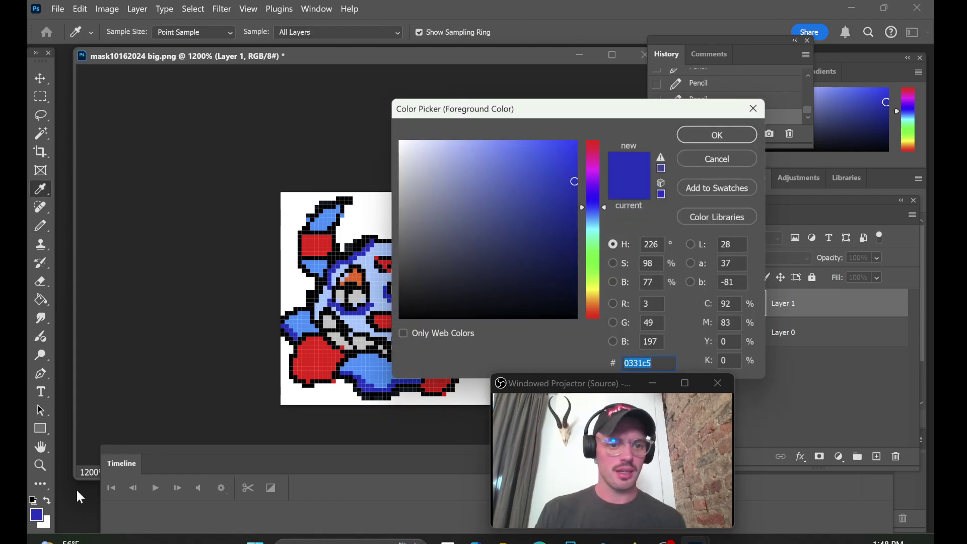
{"action": "left_click_drag", "start_coordinate": [436, 302], "coordinate": [440, 321]}
{"action": "left_click", "coordinate": [718, 135]}
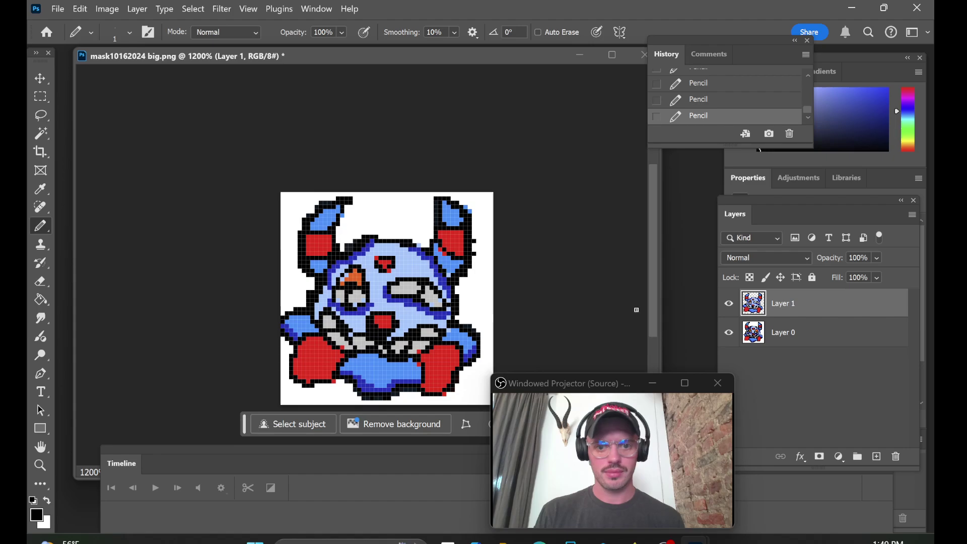
- Toggle Layer 1 on and off to compare frames, leaving it visible
{"action": "left_click", "coordinate": [730, 303]}
{"action": "left_click", "coordinate": [730, 304]}
{"action": "left_click", "coordinate": [730, 304]}
{"action": "left_click", "coordinate": [730, 304]}
{"action": "left_click", "coordinate": [730, 304]}
{"action": "left_click", "coordinate": [730, 304]}
{"action": "left_click", "coordinate": [730, 304]}
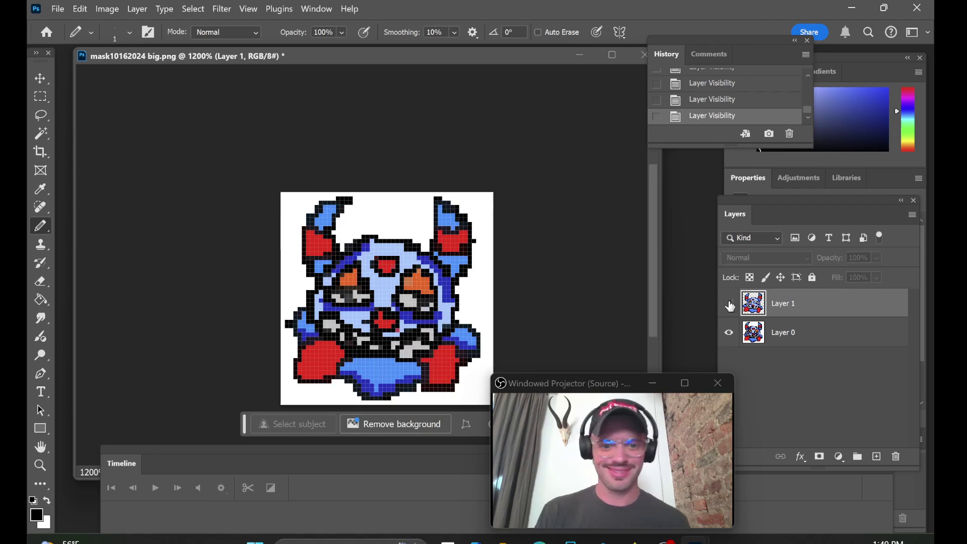
{"action": "left_click", "coordinate": [730, 304]}
{"action": "left_click", "coordinate": [730, 303]}
{"action": "left_click", "coordinate": [730, 304]}
{"action": "left_click", "coordinate": [730, 304]}
{"action": "left_click", "coordinate": [730, 303]}
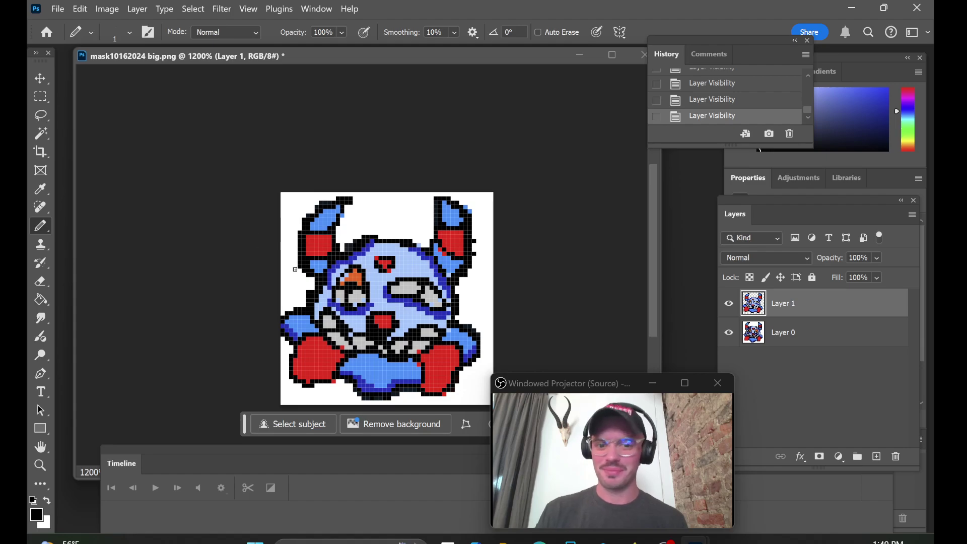
- Switch to dark navy 000f41 and pencil outline strokes around the eyes
{"action": "left_click", "coordinate": [38, 517]}
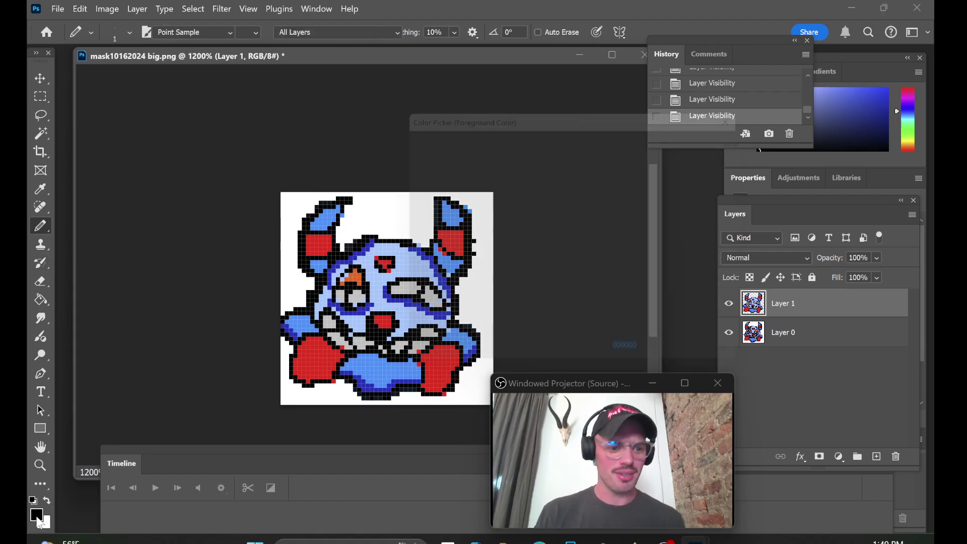
{"action": "left_click_drag", "start_coordinate": [561, 242], "coordinate": [579, 276]}
{"action": "left_click", "coordinate": [715, 137]}
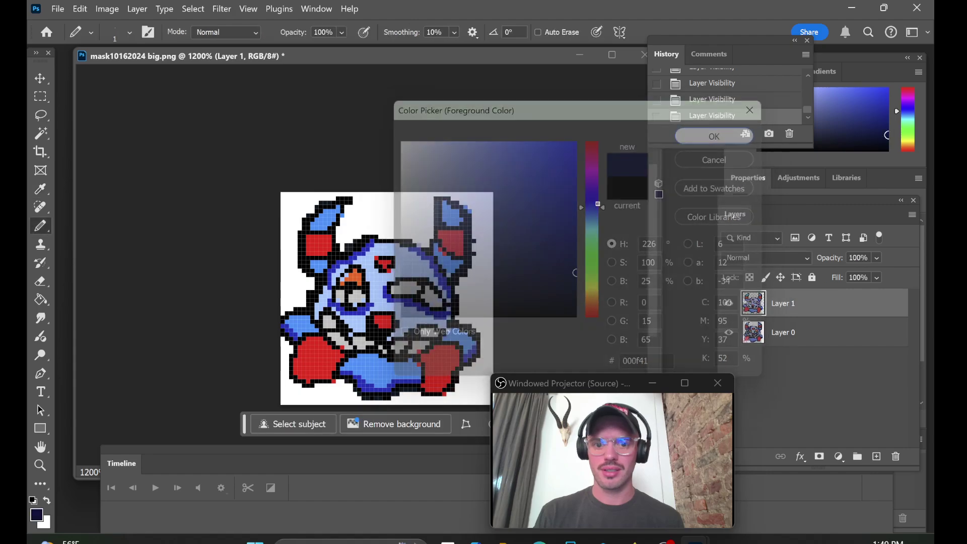
{"action": "mouse_move", "coordinate": [416, 304]}
{"action": "left_mouse_down"}
{"action": "mouse_move", "coordinate": [412, 331]}
{"action": "mouse_move", "coordinate": [429, 304]}
{"action": "mouse_move", "coordinate": [396, 303]}
{"action": "mouse_move", "coordinate": [443, 324]}
{"action": "left_mouse_up"}
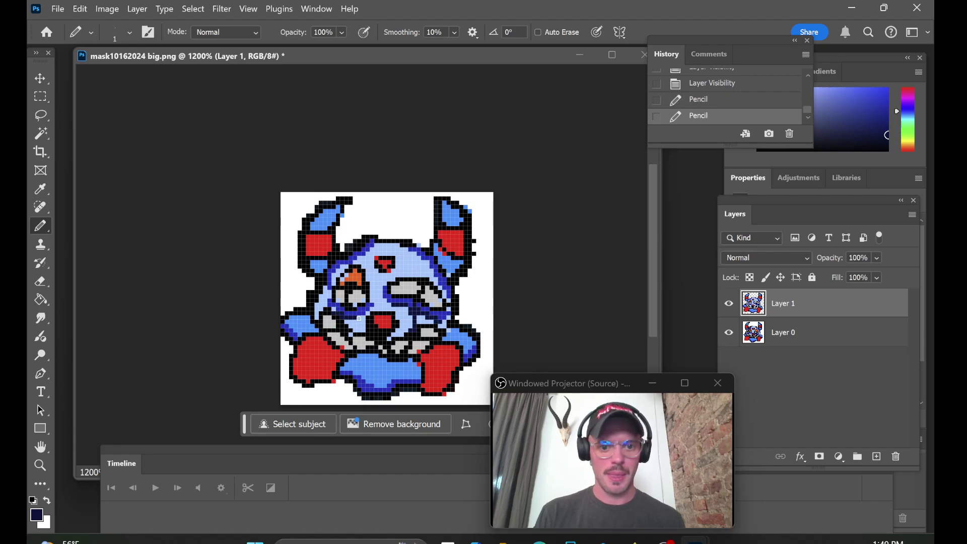
{"action": "left_click", "coordinate": [368, 313]}
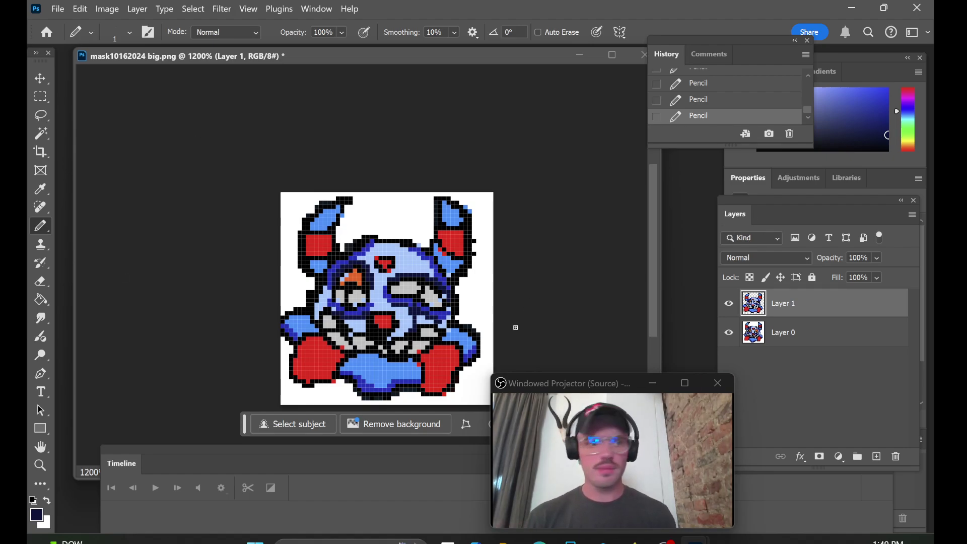
- Take the Move tool (V), compare Layer 1 against Layer 0, and reselect Layer 1
{"action": "key", "text": "v"}
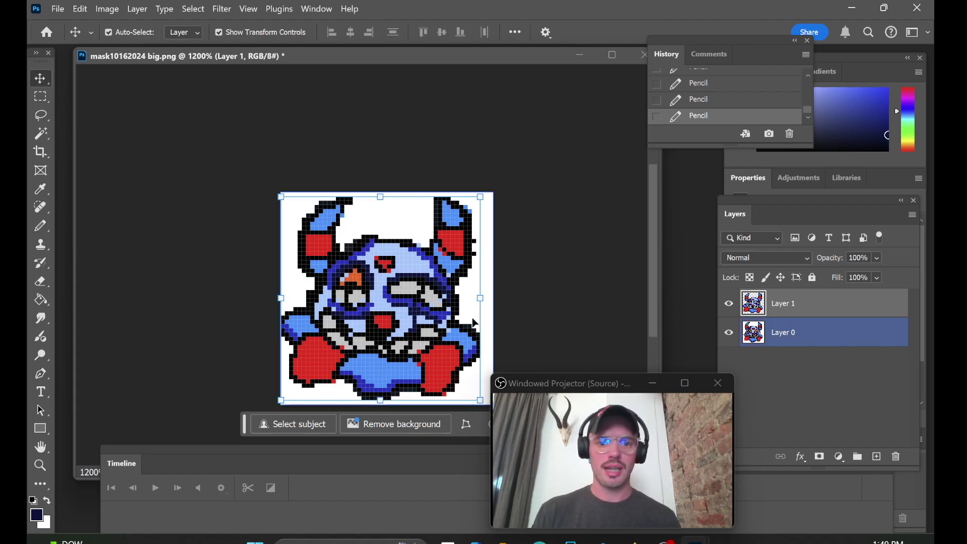
{"action": "left_click", "coordinate": [729, 304]}
{"action": "left_click", "coordinate": [729, 304]}
{"action": "left_click", "coordinate": [729, 304]}
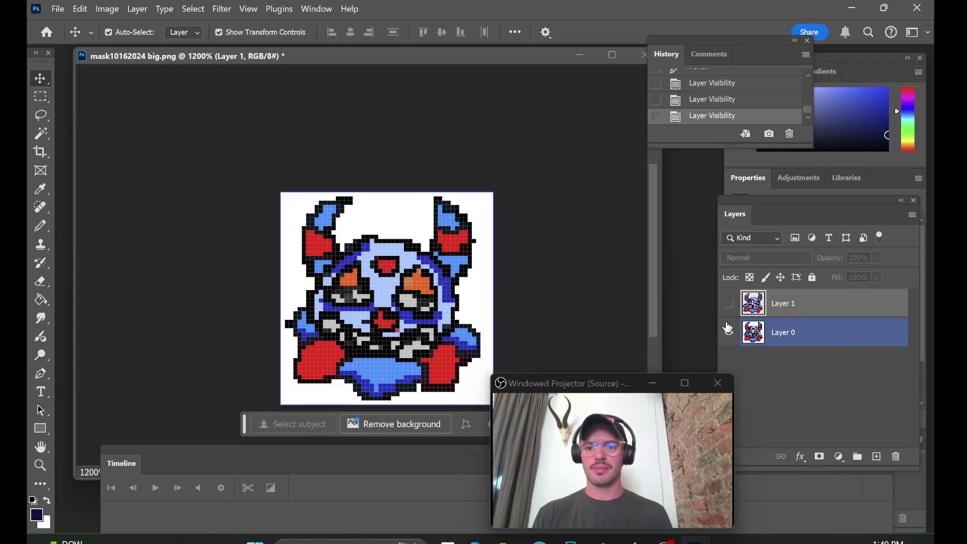
{"action": "left_click", "coordinate": [729, 304]}
{"action": "left_click", "coordinate": [766, 335]}
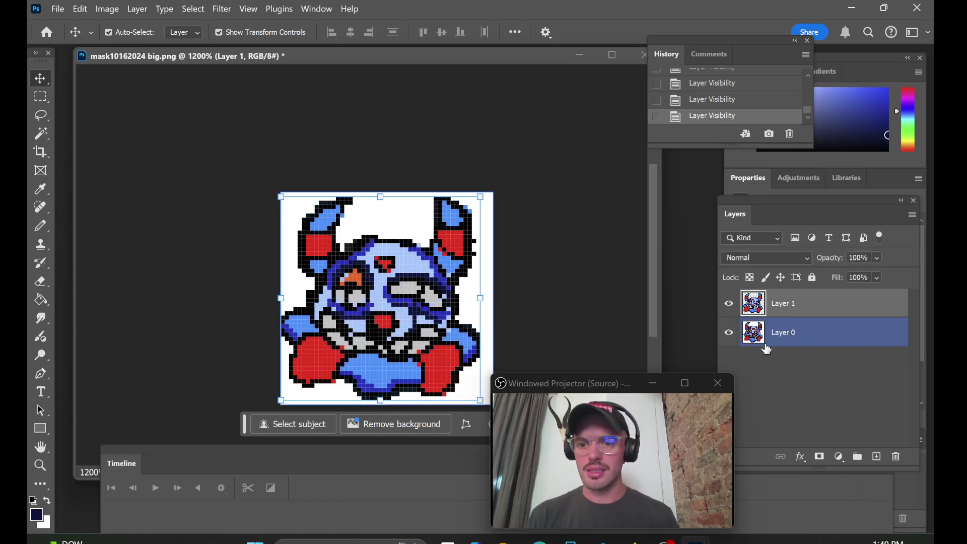
{"action": "left_click", "coordinate": [763, 305]}
- Duplicate Layer 1, move the copy to the bottom of the stack, and hide Layer 1 and Layer 0
{"action": "right_click", "coordinate": [775, 305]}
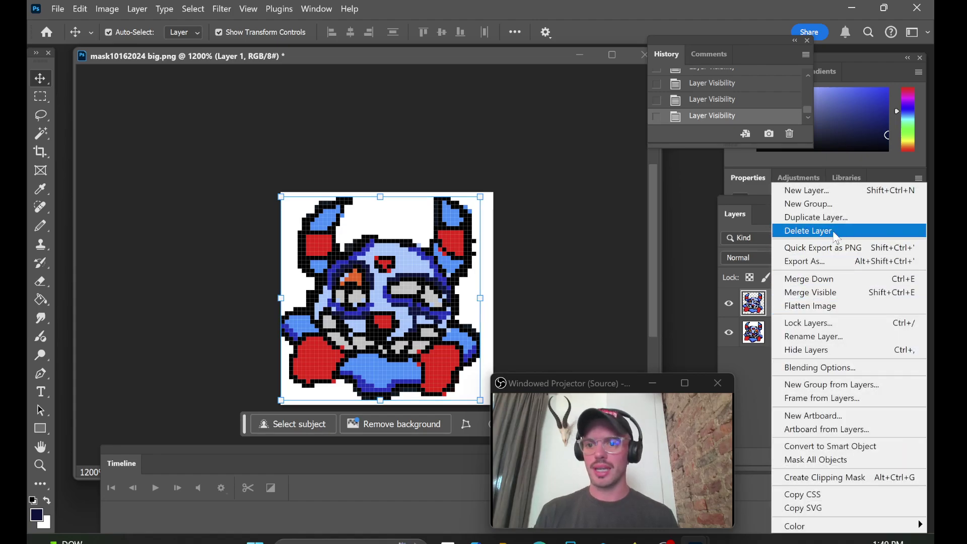
{"action": "left_click", "coordinate": [810, 217]}
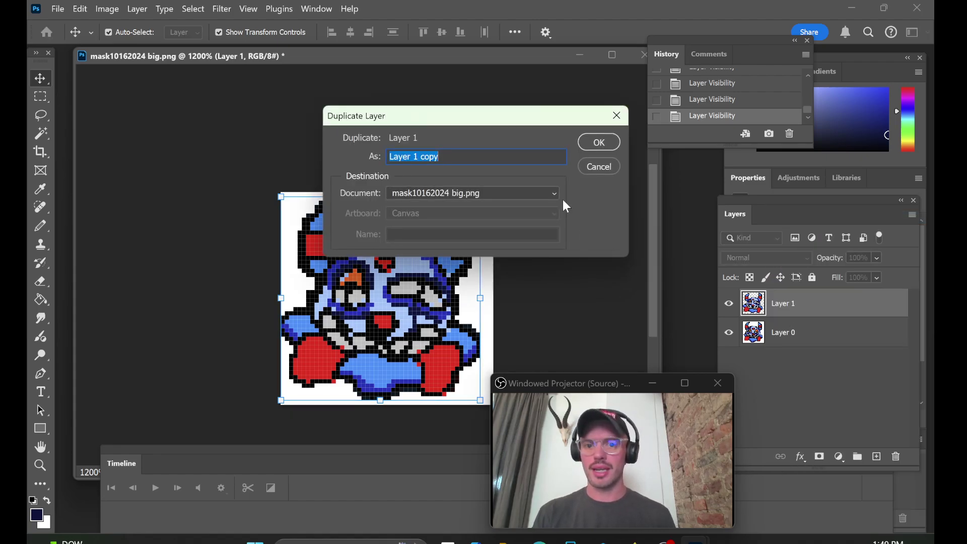
{"action": "left_click", "coordinate": [596, 144]}
{"action": "left_click_drag", "start_coordinate": [786, 303], "coordinate": [808, 382]}
{"action": "left_click", "coordinate": [758, 325]}
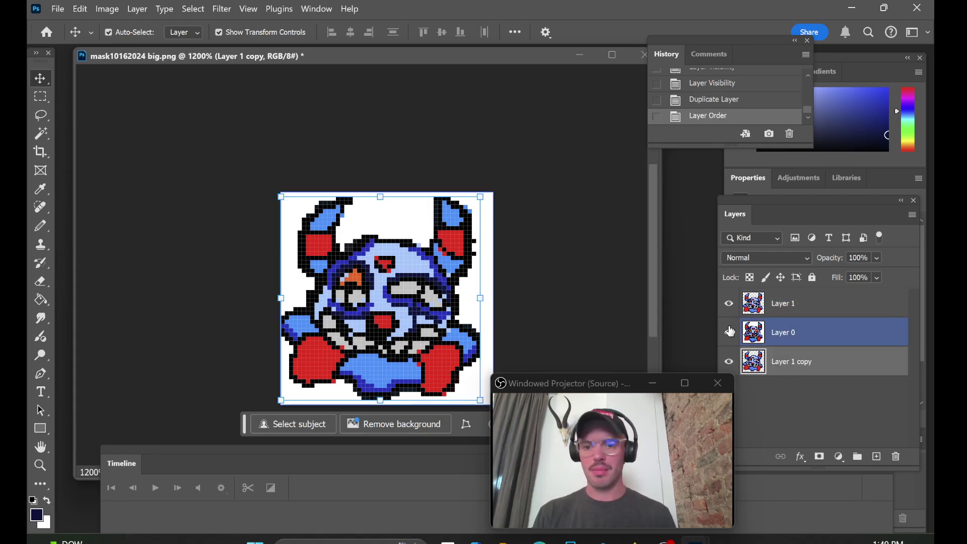
{"action": "left_click", "coordinate": [776, 361]}
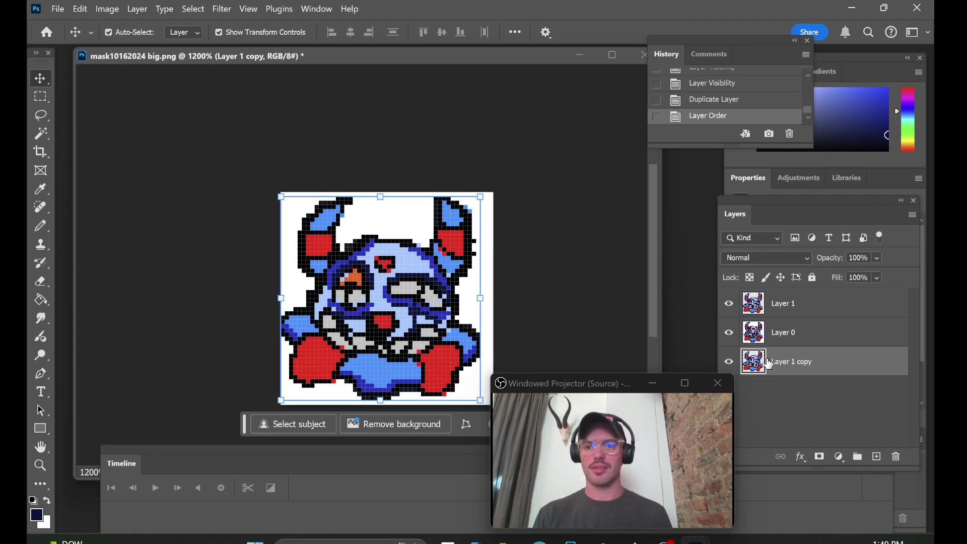
{"action": "left_click", "coordinate": [729, 303]}
{"action": "left_click", "coordinate": [729, 332]}
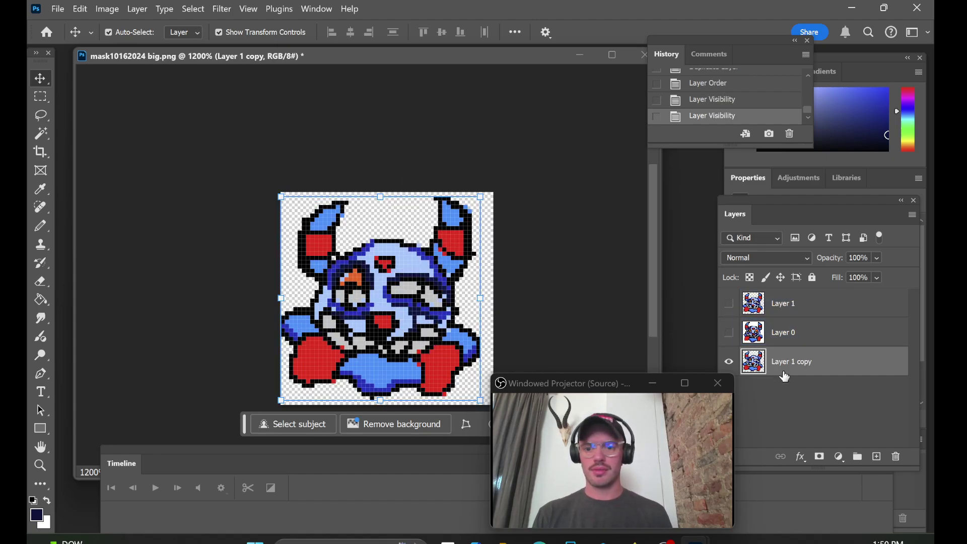
- Pencil a pixel on the sprite while switching layer visibility, dismissing the hidden-layer warning
{"action": "left_click", "coordinate": [729, 304]}
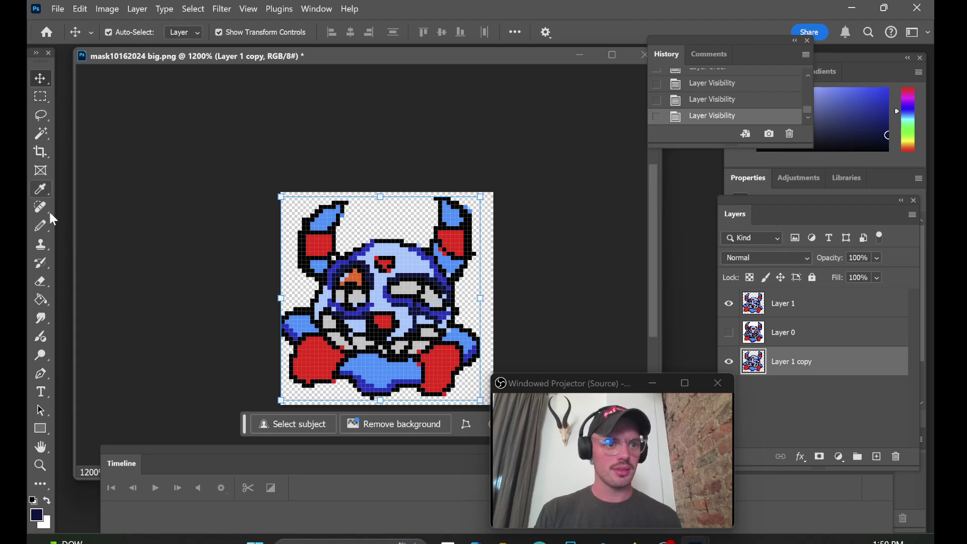
{"action": "left_click", "coordinate": [41, 226]}
{"action": "left_click", "coordinate": [335, 261]}
{"action": "left_click", "coordinate": [778, 316]}
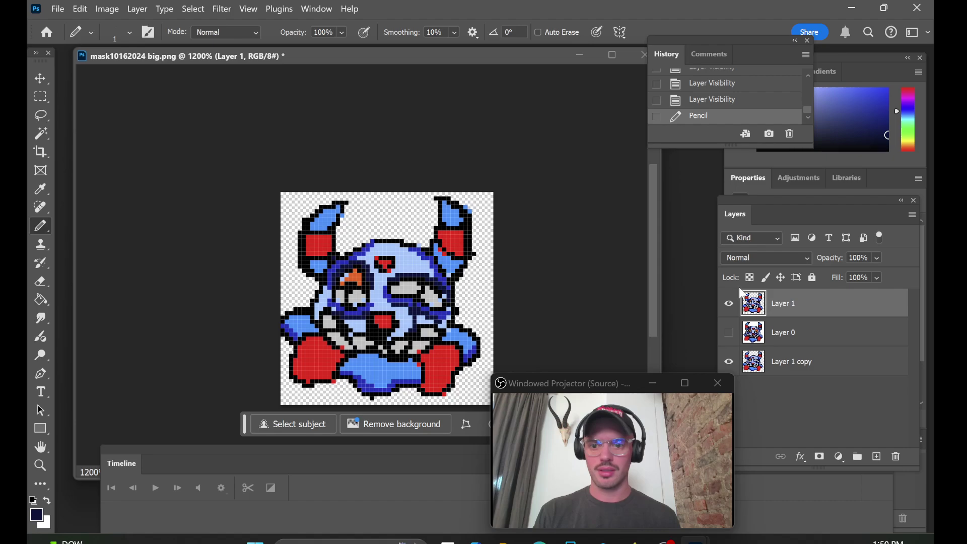
{"action": "left_click", "coordinate": [730, 304]}
{"action": "left_click", "coordinate": [785, 369]}
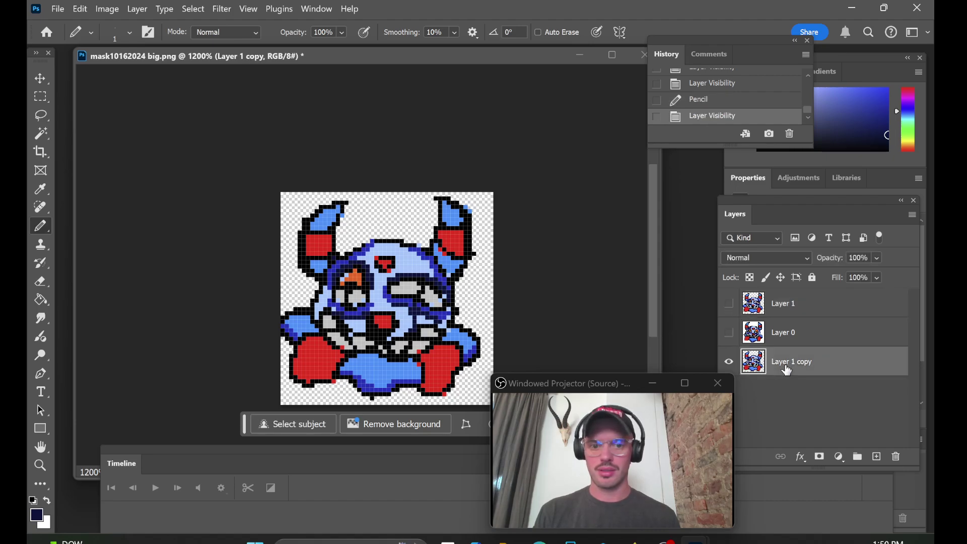
{"action": "left_click", "coordinate": [730, 366]}
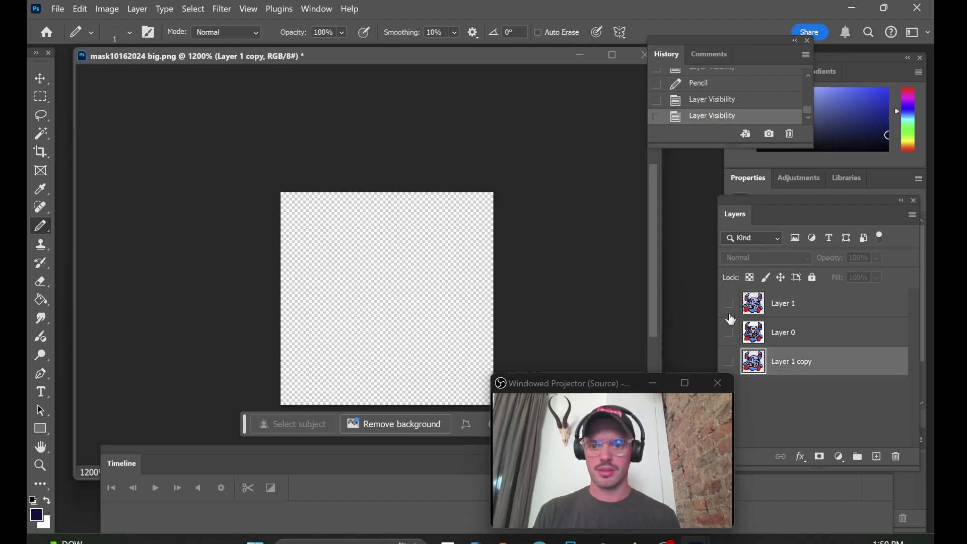
{"action": "left_click", "coordinate": [730, 304]}
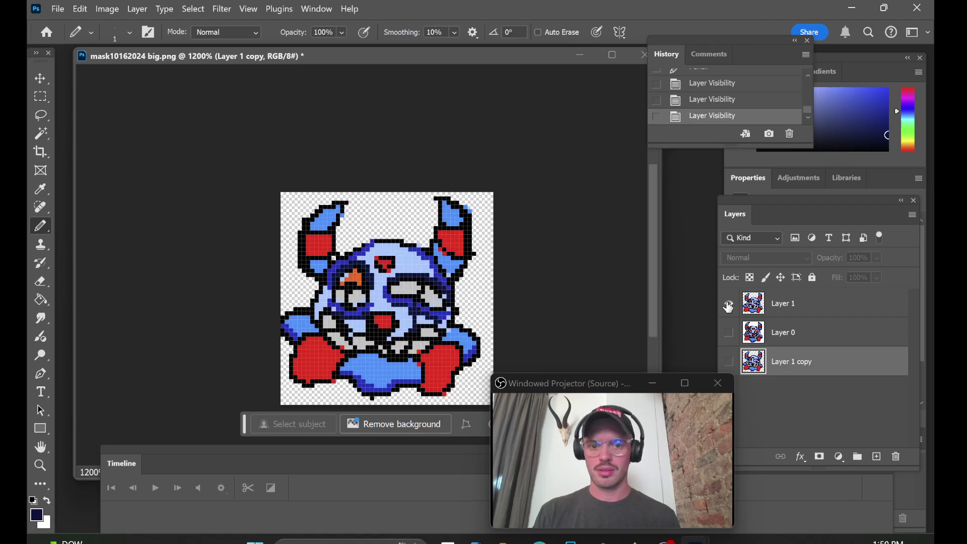
{"action": "left_click", "coordinate": [335, 259]}
{"action": "left_click", "coordinate": [524, 227]}
- Paint a pixel on Layer 1, then leave only Layer 1 copy visible and selected
{"action": "left_click", "coordinate": [821, 313]}
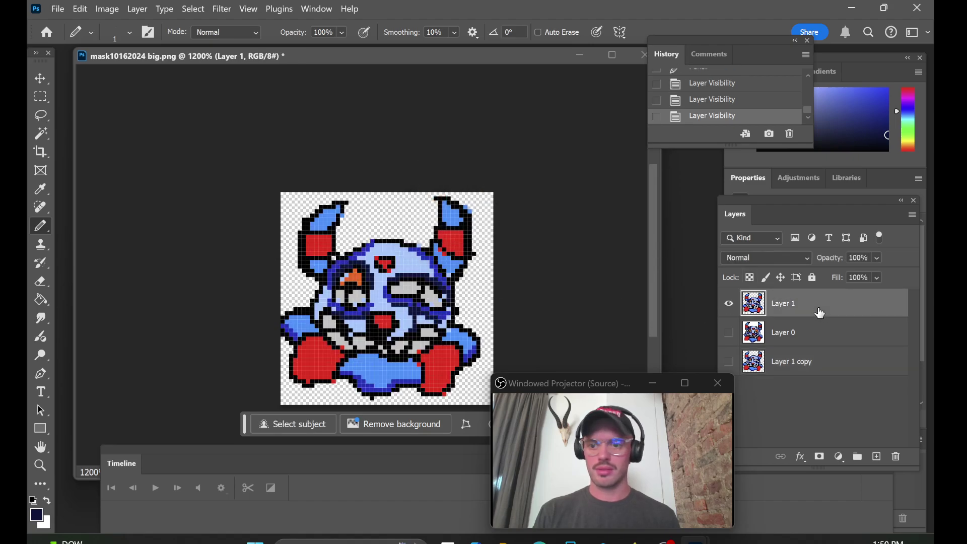
{"action": "left_click", "coordinate": [335, 259]}
{"action": "left_click", "coordinate": [729, 359]}
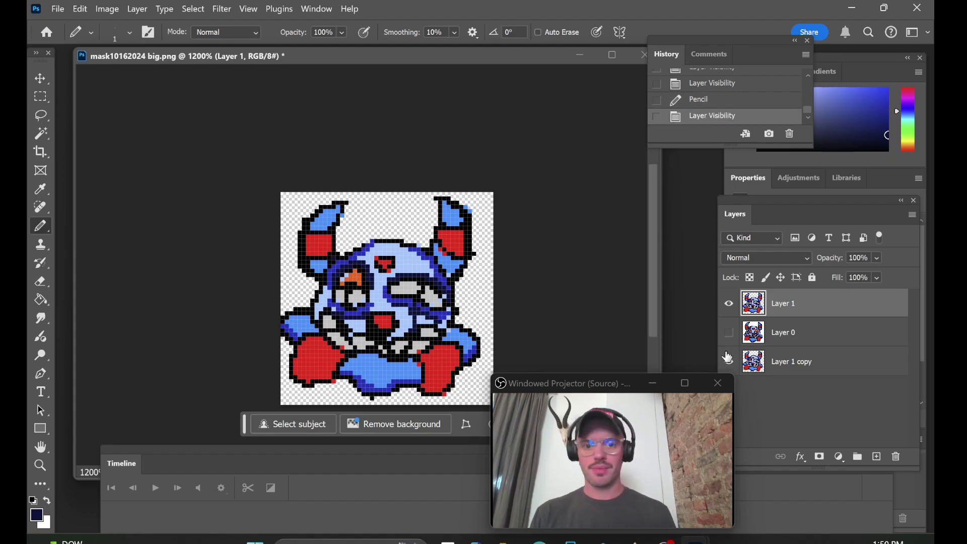
{"action": "left_click", "coordinate": [733, 306]}
{"action": "left_click", "coordinate": [777, 369]}
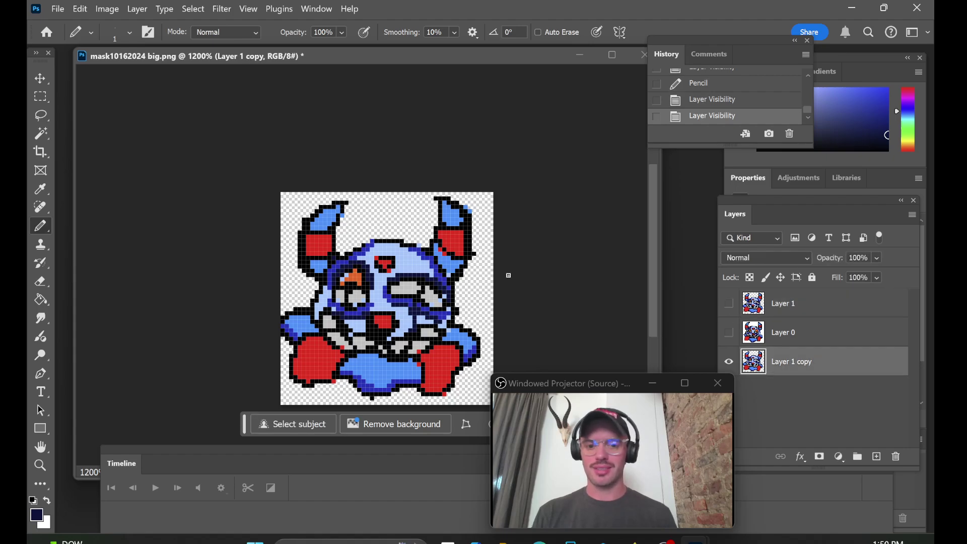
- Apply Brightness/Contrast to Layer 1 copy with Contrast 100 and Brightness -69
{"action": "left_click", "coordinate": [107, 9]}
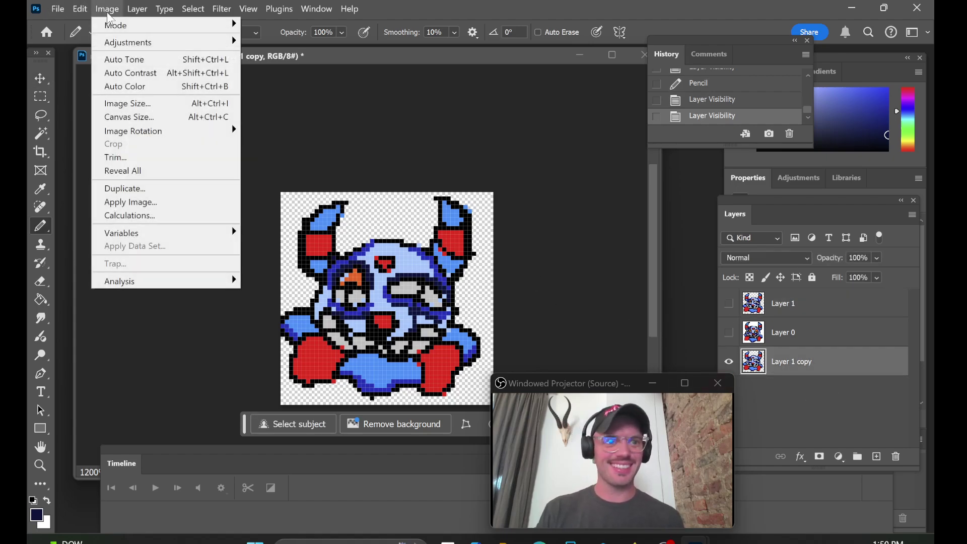
{"action": "mouse_move", "coordinate": [153, 47]}
{"action": "left_click", "coordinate": [291, 42]}
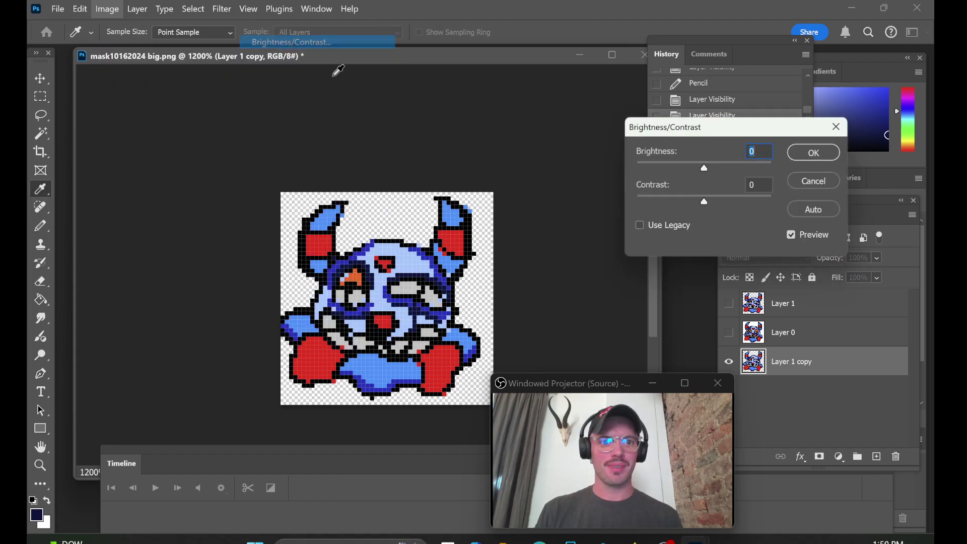
{"action": "left_click_drag", "start_coordinate": [739, 205], "coordinate": [782, 203]}
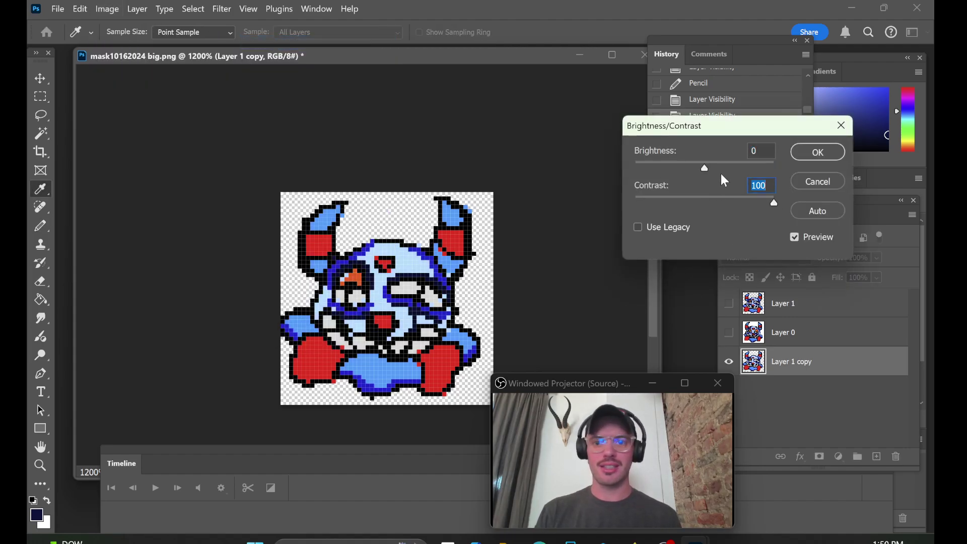
{"action": "left_click_drag", "start_coordinate": [705, 168], "coordinate": [673, 166]}
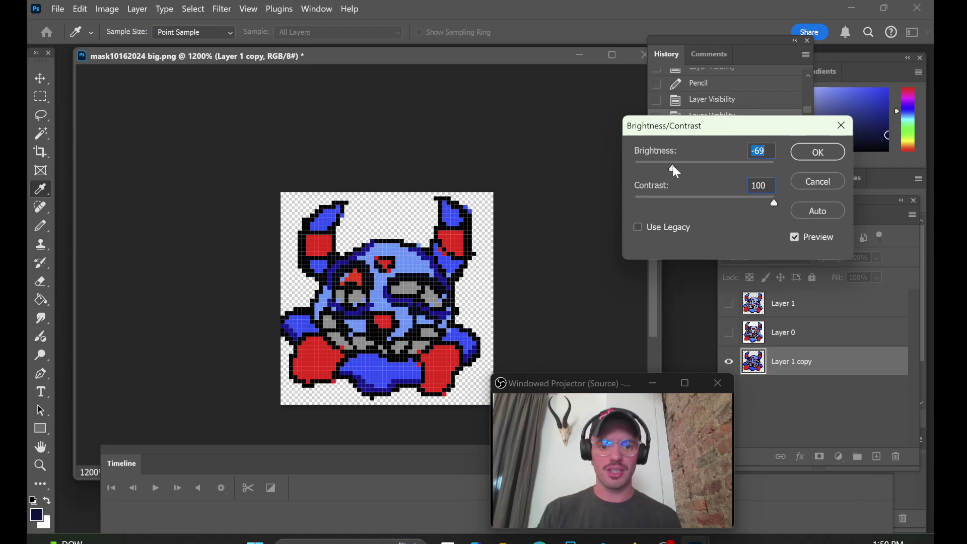
{"action": "left_click", "coordinate": [821, 153]}
- Apply Hue/Saturation with Hue -28 and Saturation +68, turning the mask cyan and pink
{"action": "left_click", "coordinate": [108, 9]}
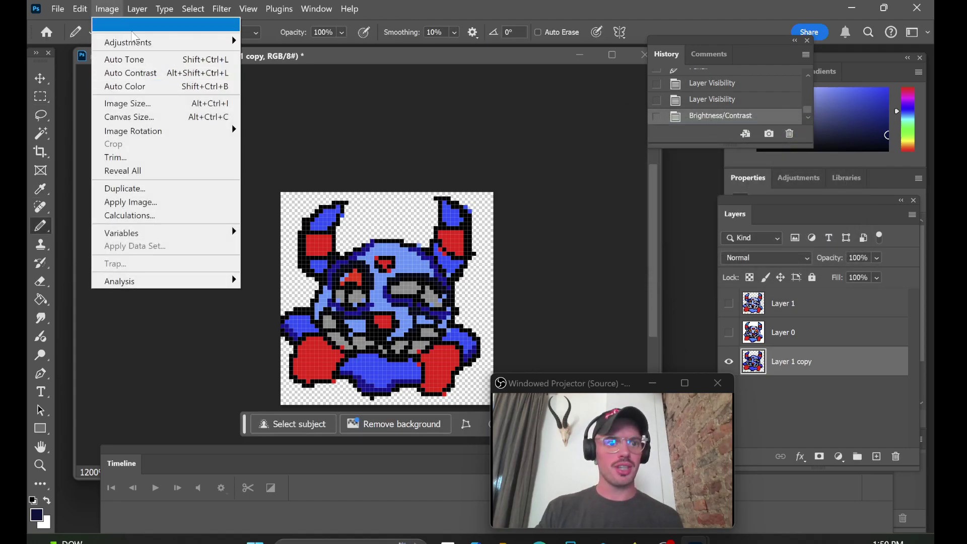
{"action": "mouse_move", "coordinate": [132, 42]}
{"action": "left_click", "coordinate": [328, 111]}
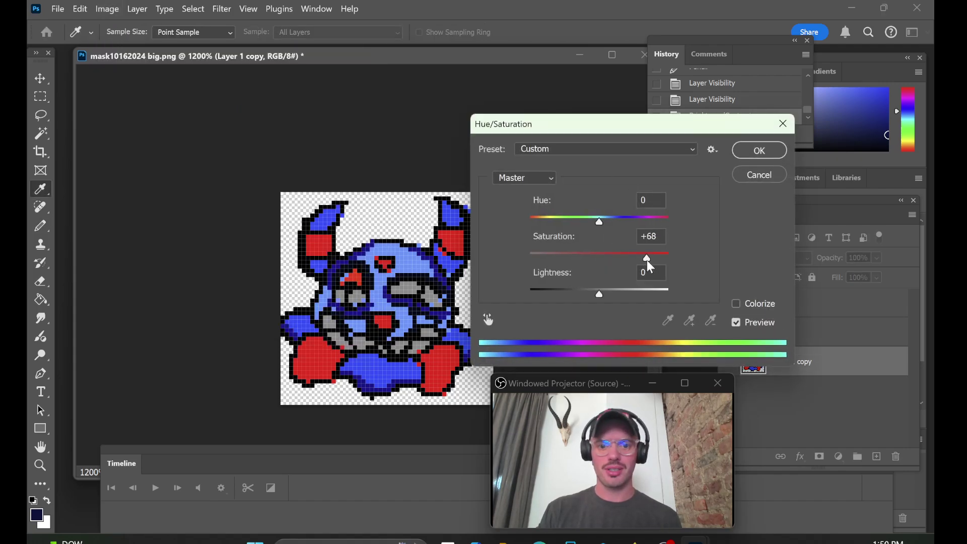
{"action": "left_click_drag", "start_coordinate": [597, 222], "coordinate": [580, 218]}
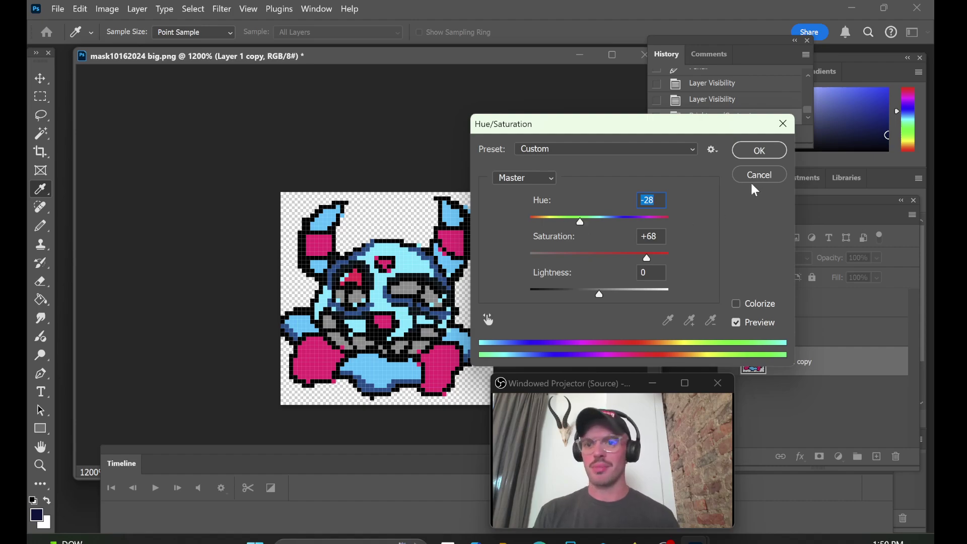
{"action": "left_click", "coordinate": [759, 150]}
- Duplicate Layer 0, move the copy to the bottom, and show only Layer 0 copy
{"action": "left_click", "coordinate": [796, 333]}
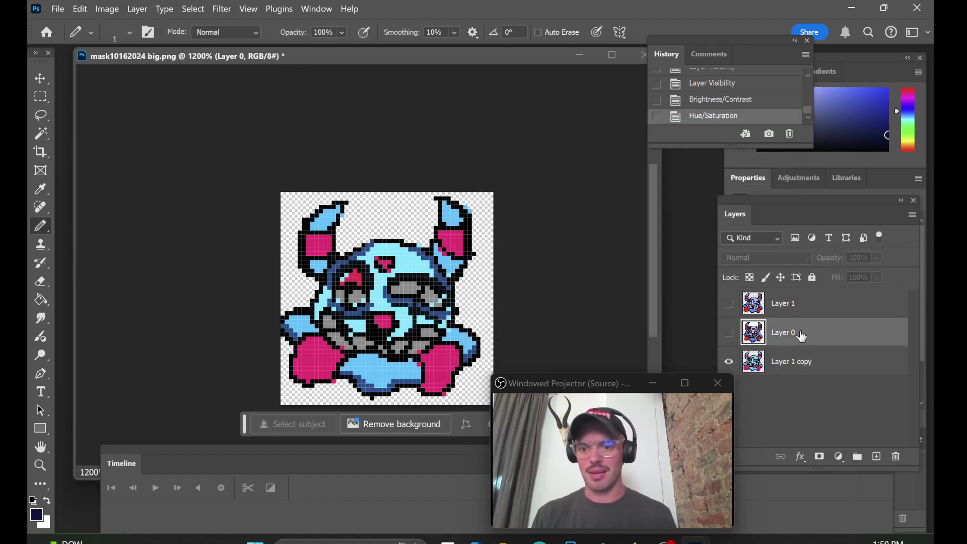
{"action": "right_click", "coordinate": [797, 334]}
{"action": "left_click", "coordinate": [823, 55]}
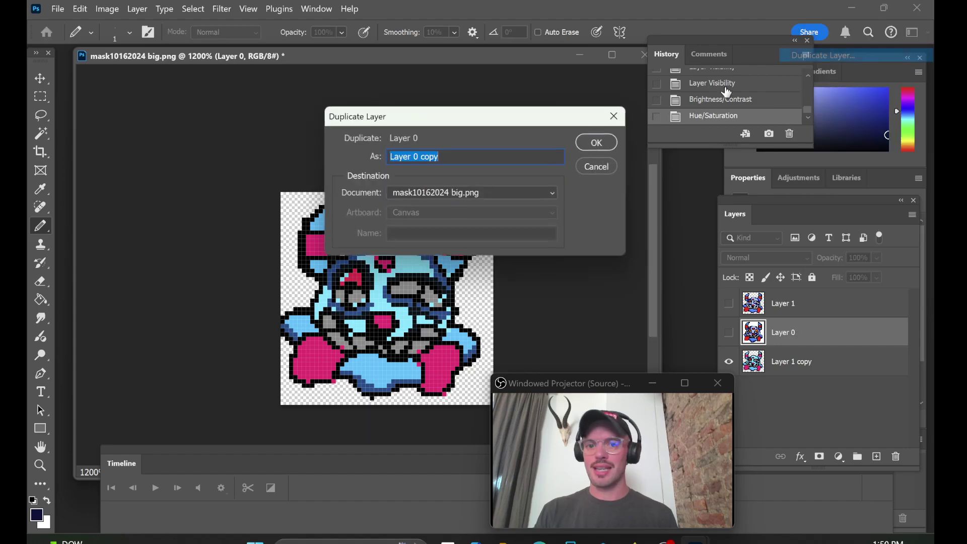
{"action": "left_click", "coordinate": [597, 144]}
{"action": "left_click_drag", "start_coordinate": [798, 333], "coordinate": [785, 408]}
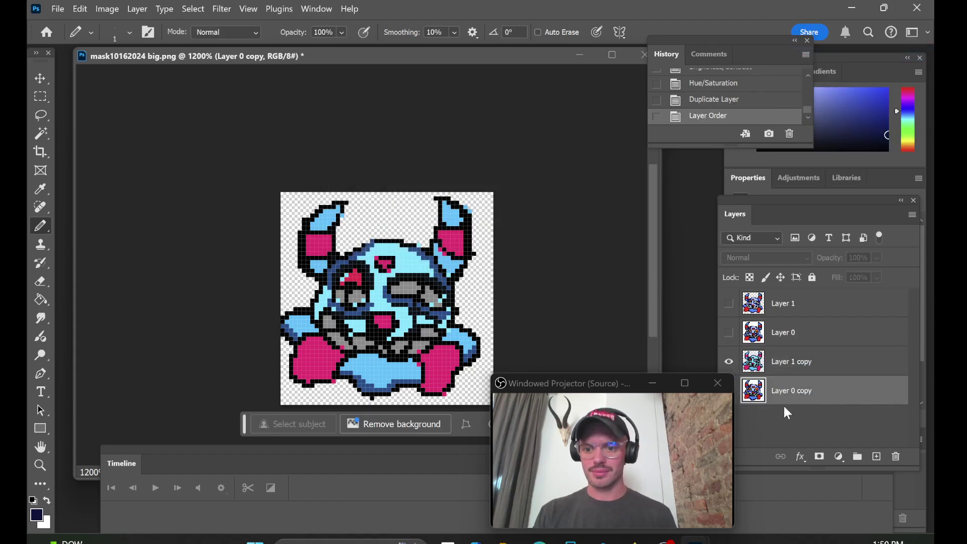
{"action": "left_click", "coordinate": [731, 363]}
{"action": "left_click_drag", "start_coordinate": [684, 389], "coordinate": [836, 418]}
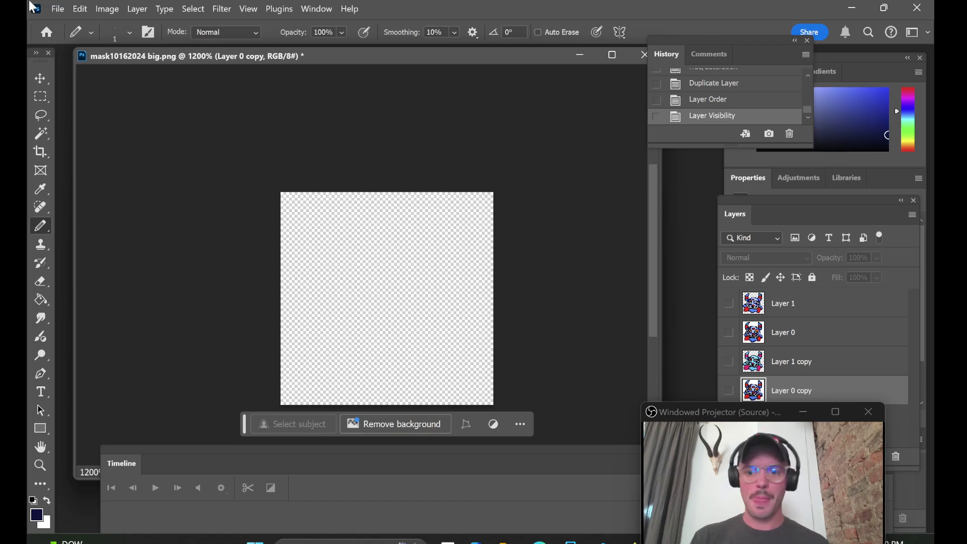
{"action": "left_click", "coordinate": [730, 392]}
- Apply Brightness/Contrast to Layer 0 copy with Contrast 77 and Brightness -43
{"action": "left_click", "coordinate": [108, 9]}
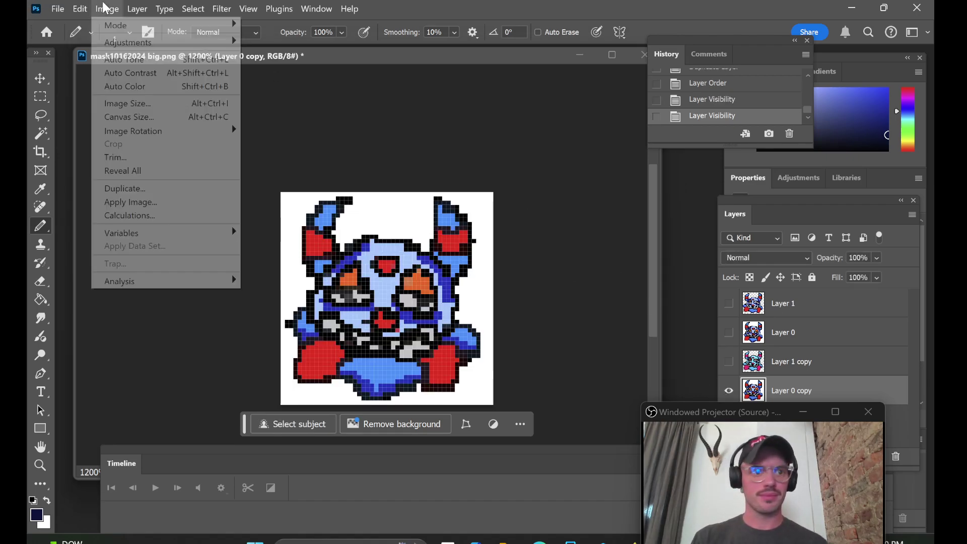
{"action": "mouse_move", "coordinate": [151, 42]}
{"action": "left_click", "coordinate": [293, 42]}
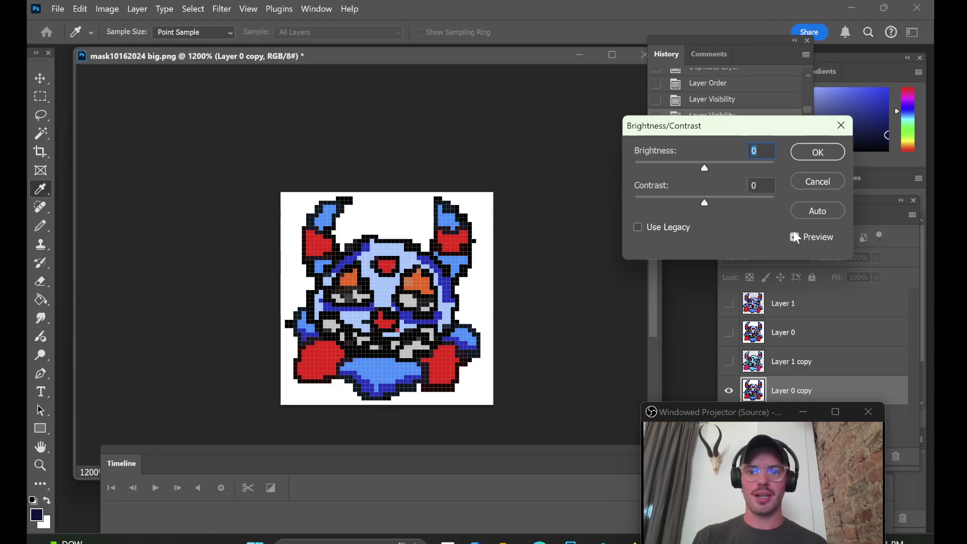
{"action": "left_click", "coordinate": [758, 202]}
{"action": "left_click_drag", "start_coordinate": [705, 168], "coordinate": [684, 166]}
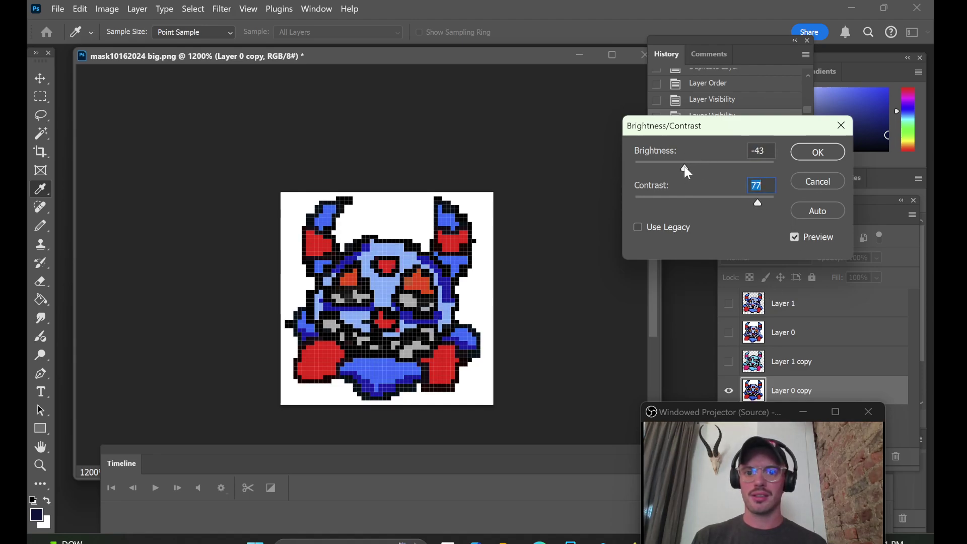
{"action": "left_click", "coordinate": [819, 152]}
- Apply Hue/Saturation to Layer 0 copy, boosting saturation and shifting hue toward cyan and pink
{"action": "left_click", "coordinate": [107, 9]}
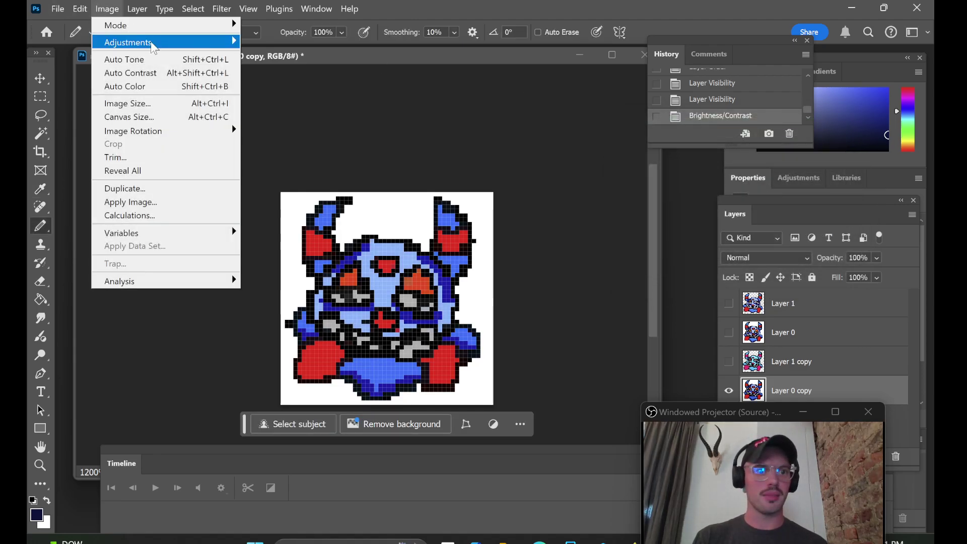
{"action": "mouse_move", "coordinate": [151, 43]}
{"action": "left_click", "coordinate": [317, 113]}
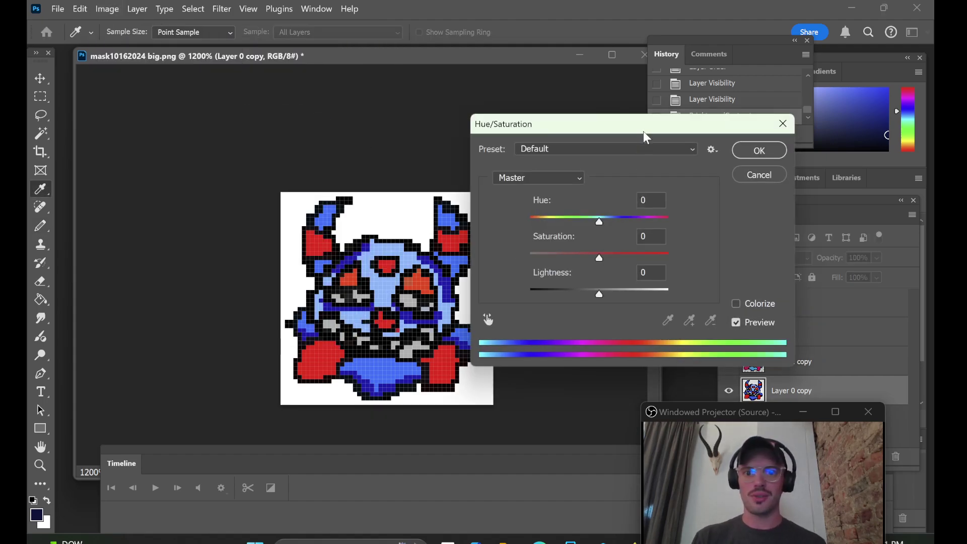
{"action": "left_click_drag", "start_coordinate": [644, 134], "coordinate": [725, 135]}
{"action": "left_click_drag", "start_coordinate": [732, 259], "coordinate": [745, 261]}
{"action": "left_click_drag", "start_coordinate": [682, 226], "coordinate": [664, 225]}
{"action": "left_click", "coordinate": [822, 158]}
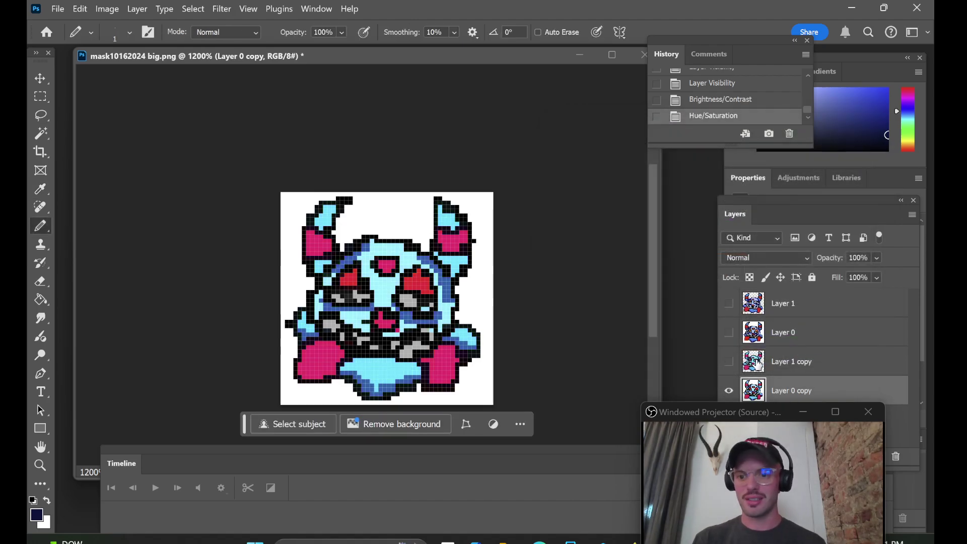
- Duplicate Layer 0 again and place Layer 0 copy 2 just above Layer 0 copy
{"action": "left_click_drag", "start_coordinate": [780, 412], "coordinate": [584, 374]}
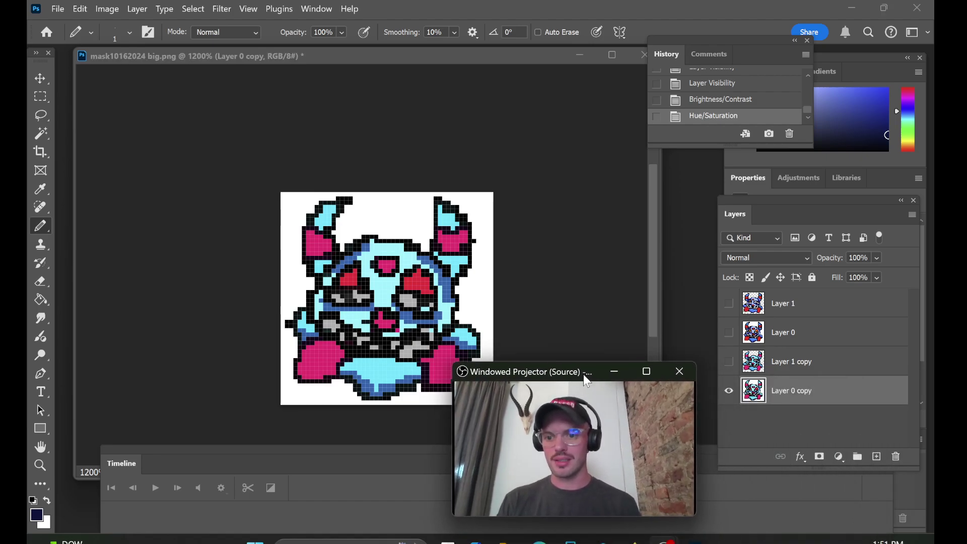
{"action": "left_click", "coordinate": [776, 332]}
{"action": "right_click", "coordinate": [775, 325]}
{"action": "left_click", "coordinate": [819, 48]}
{"action": "left_click", "coordinate": [590, 144]}
{"action": "left_click_drag", "start_coordinate": [785, 331], "coordinate": [786, 400]}
- Turn on visibility for Layer 1, Layer 0, Layer 1 copy and Layer 0 copy 2
{"action": "left_click", "coordinate": [777, 332]}
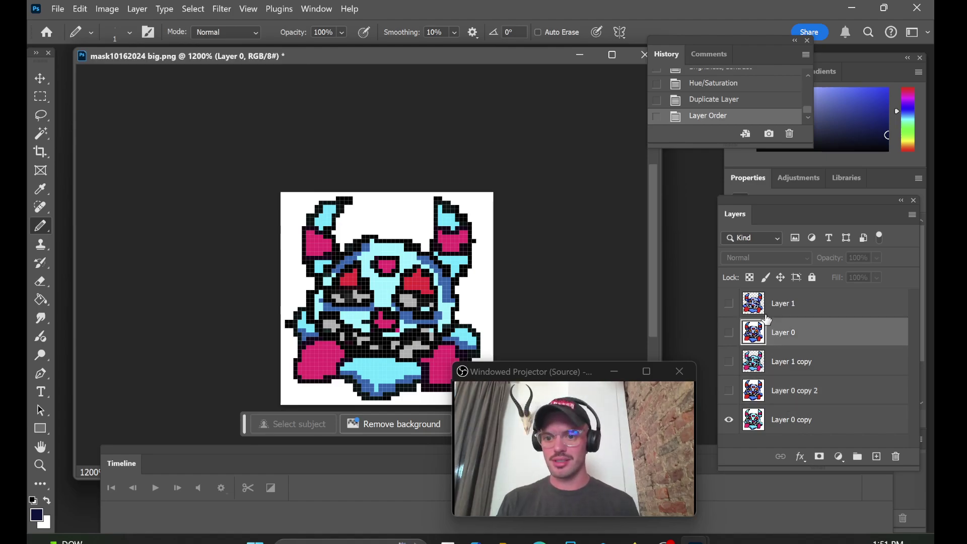
{"action": "left_click", "coordinate": [778, 303]}
{"action": "left_click", "coordinate": [729, 303]}
{"action": "left_click", "coordinate": [730, 333]}
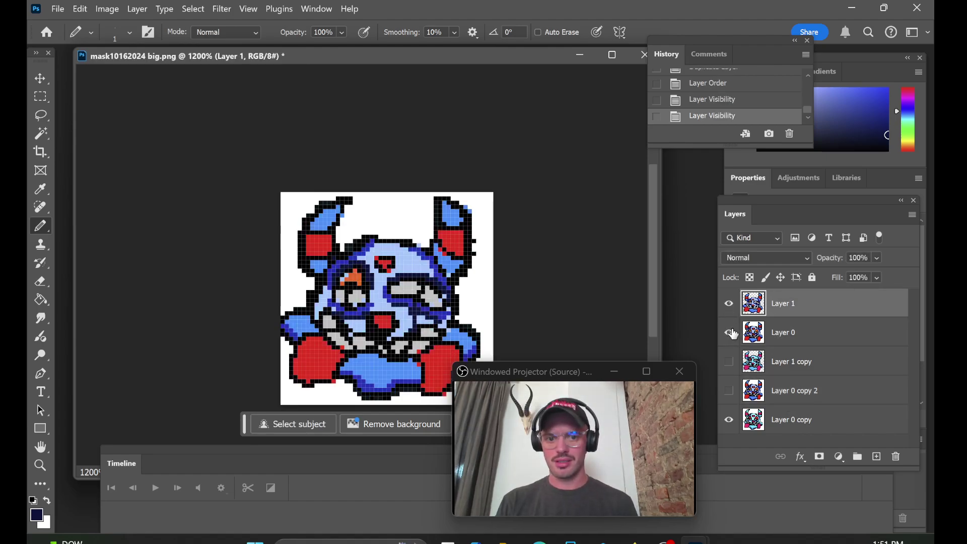
{"action": "left_click", "coordinate": [730, 362]}
{"action": "left_click", "coordinate": [730, 390]}
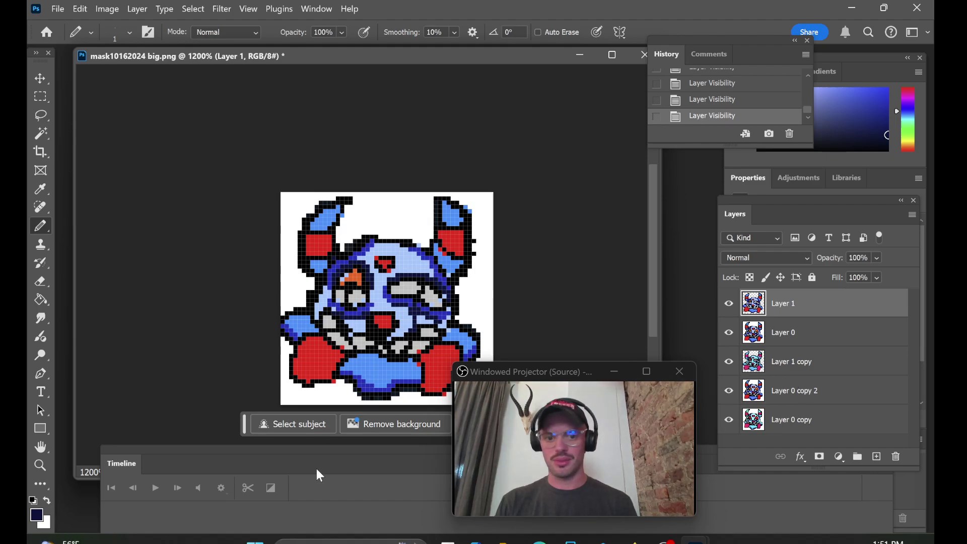
- Float the Timeline panel over the canvas, then restore and re-maximize the Photoshop window
{"action": "left_click_drag", "start_coordinate": [323, 450], "coordinate": [319, 255]}
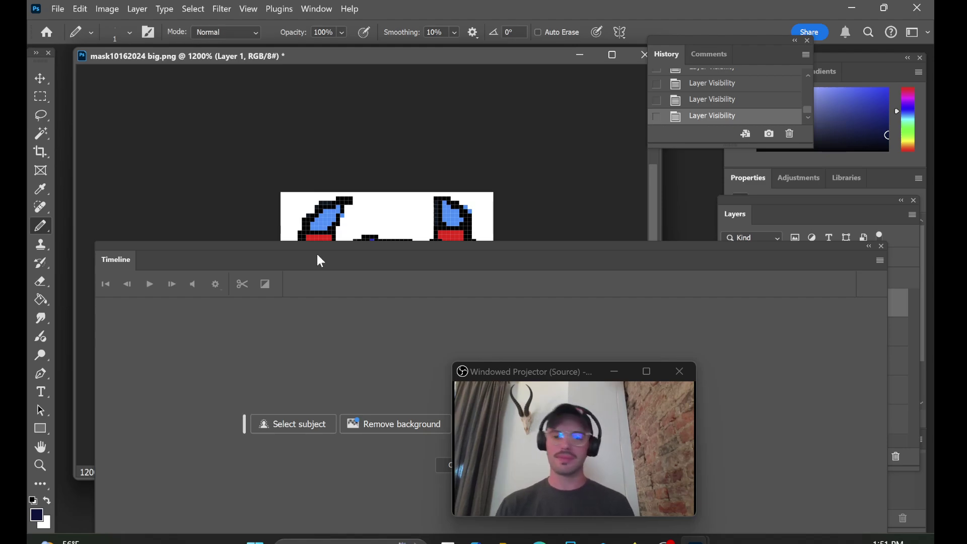
{"action": "left_click_drag", "start_coordinate": [545, 374], "coordinate": [752, 375]}
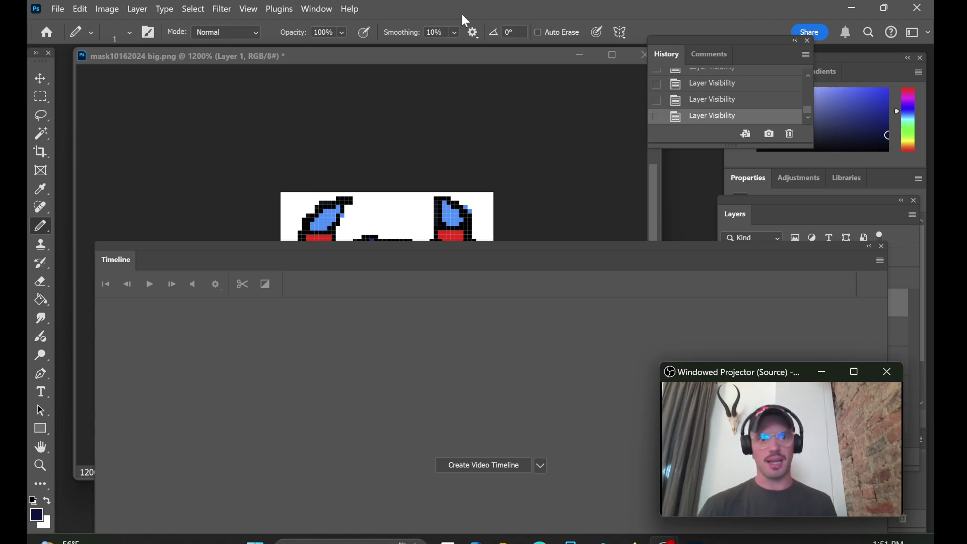
{"action": "left_click", "coordinate": [317, 9]}
{"action": "double_click", "coordinate": [312, 4]}
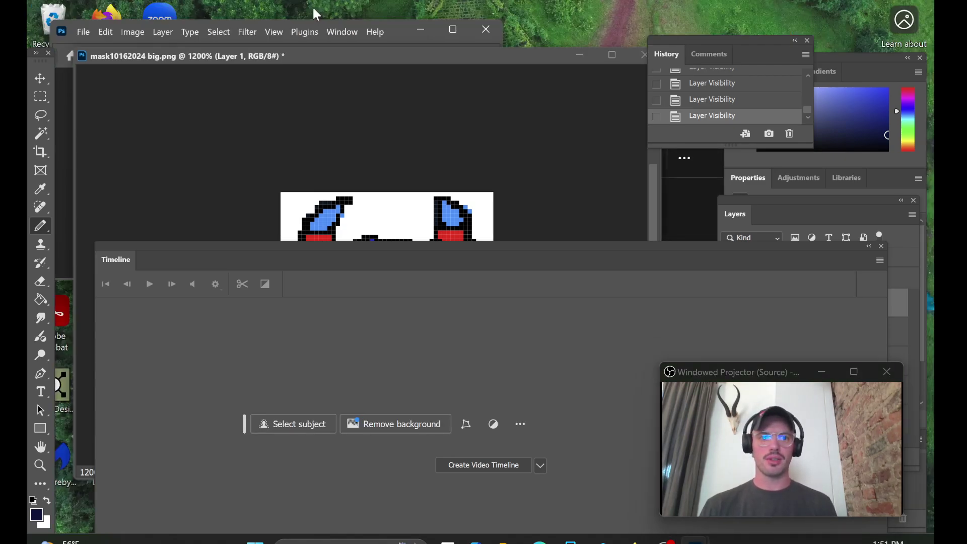
{"action": "left_click_drag", "start_coordinate": [489, 48], "coordinate": [551, 68]}
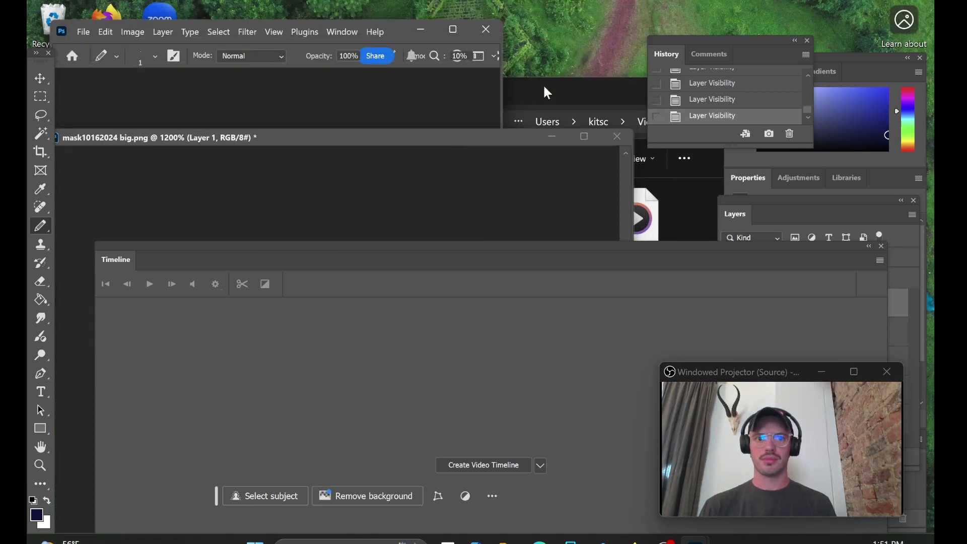
{"action": "left_click", "coordinate": [543, 84]}
{"action": "left_click", "coordinate": [468, 34]}
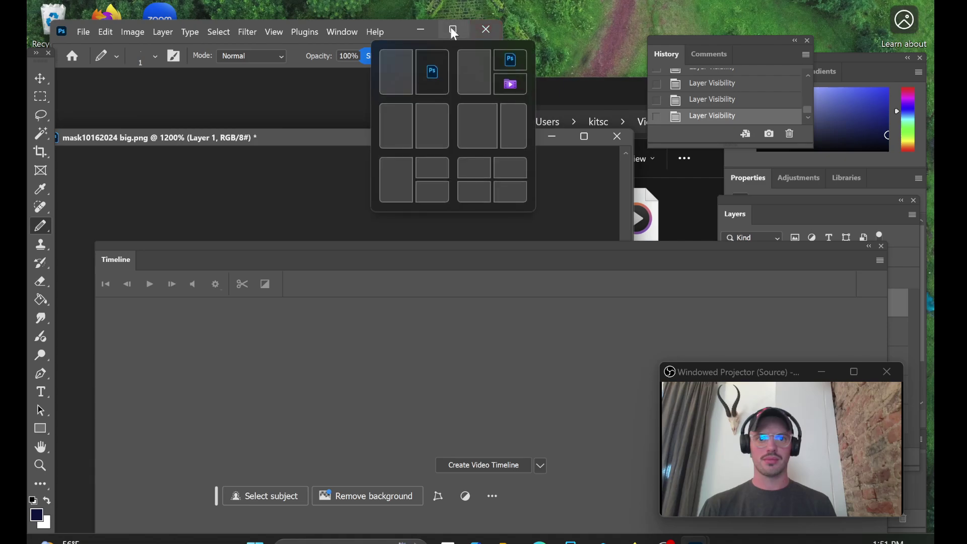
{"action": "left_click", "coordinate": [451, 28]}
- Hide the Timeline panel and reopen it from the Window menu
{"action": "left_click", "coordinate": [310, 9]}
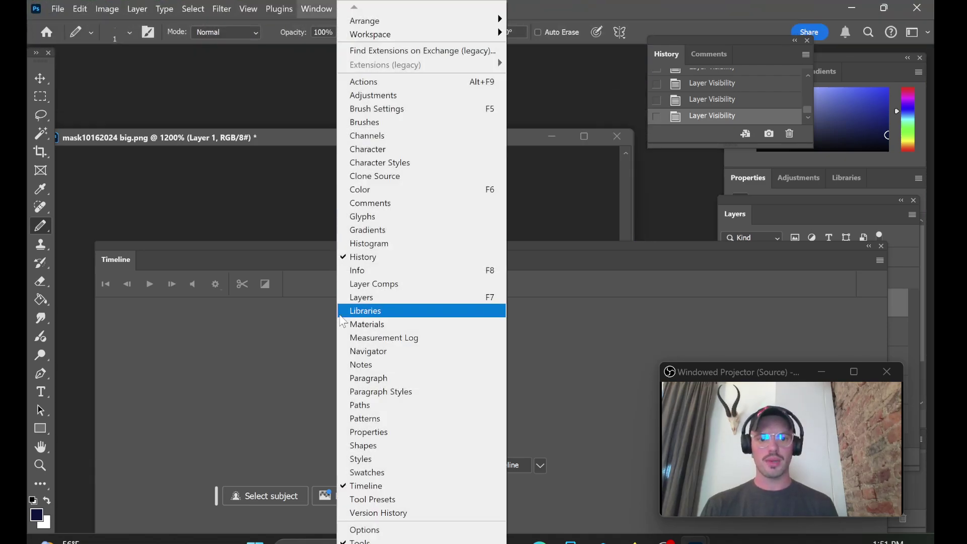
{"action": "left_click", "coordinate": [366, 487]}
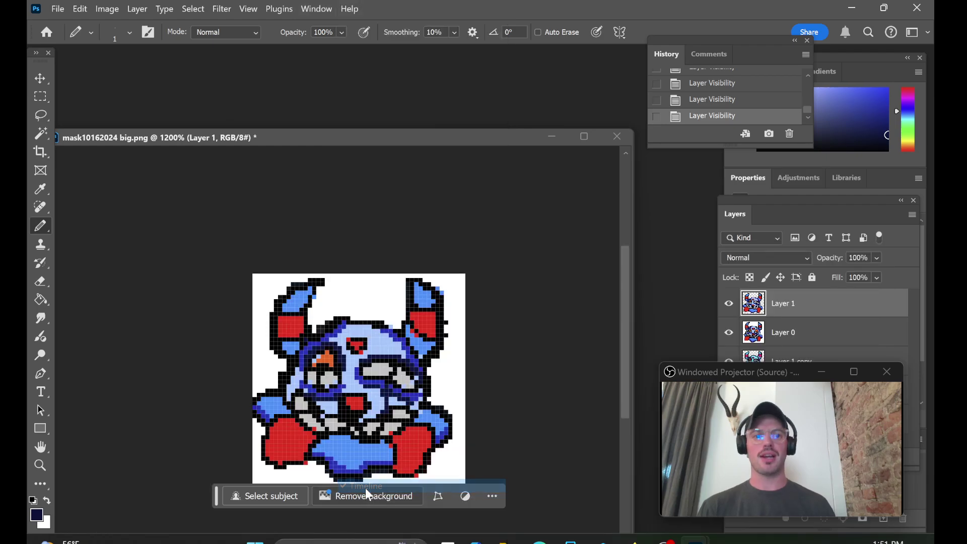
{"action": "left_click", "coordinate": [316, 9]}
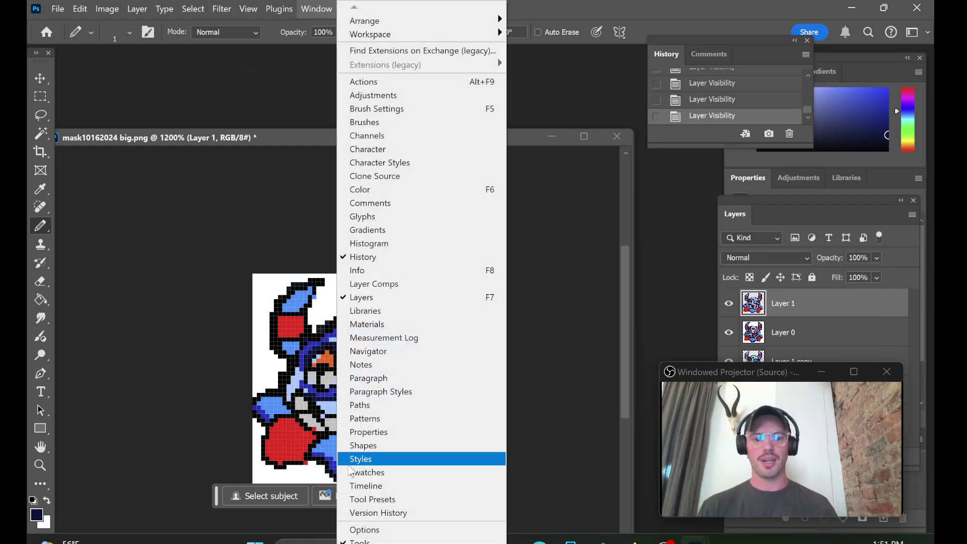
{"action": "left_click", "coordinate": [363, 486]}
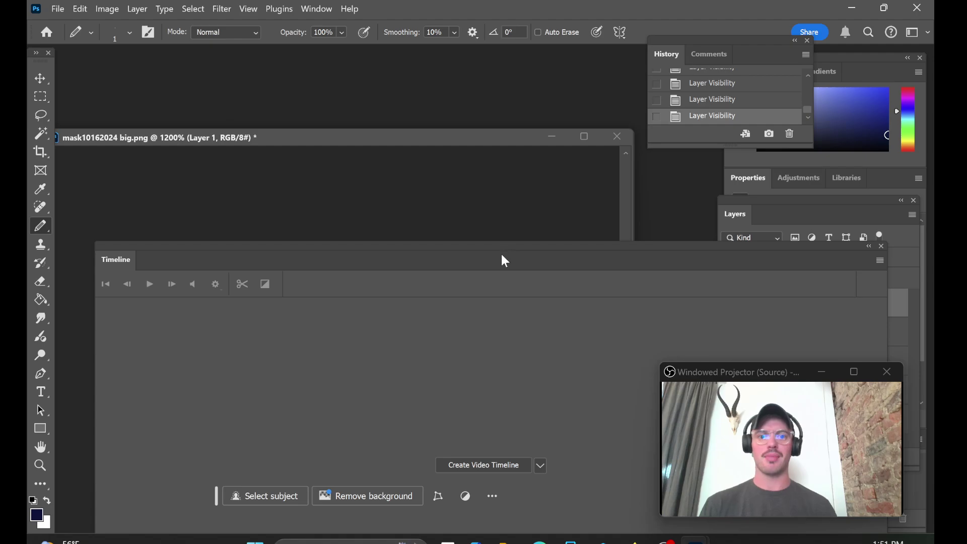
- Create a video timeline from the five layers and arrange the panel beside the sprite
{"action": "left_click_drag", "start_coordinate": [502, 255], "coordinate": [460, 179]}
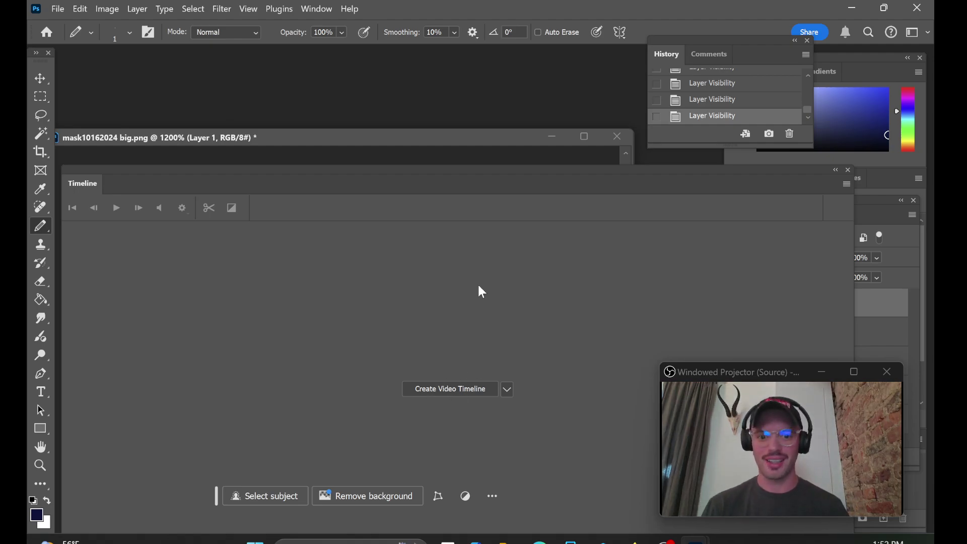
{"action": "left_click", "coordinate": [442, 390]}
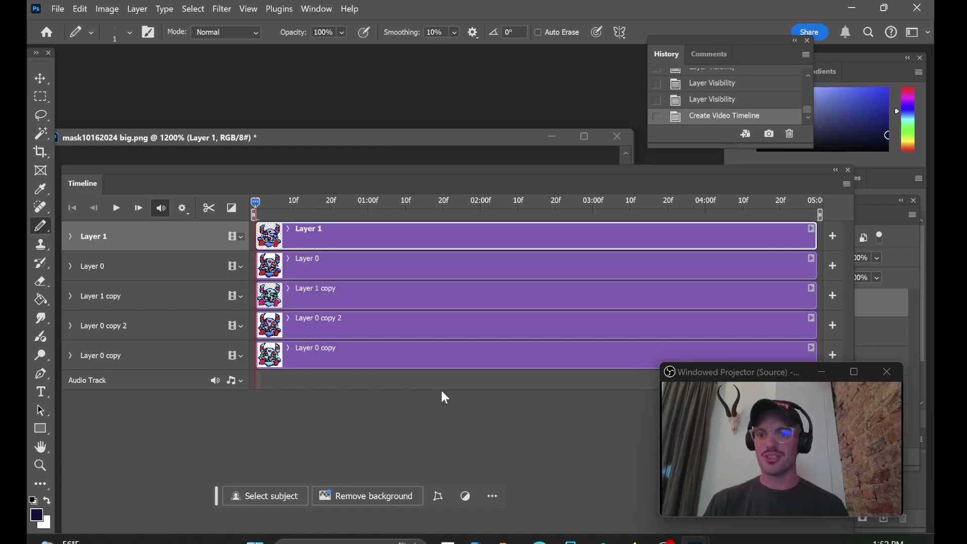
{"action": "left_click_drag", "start_coordinate": [187, 177], "coordinate": [432, 252]}
{"action": "left_click_drag", "start_coordinate": [286, 143], "coordinate": [278, 83]}
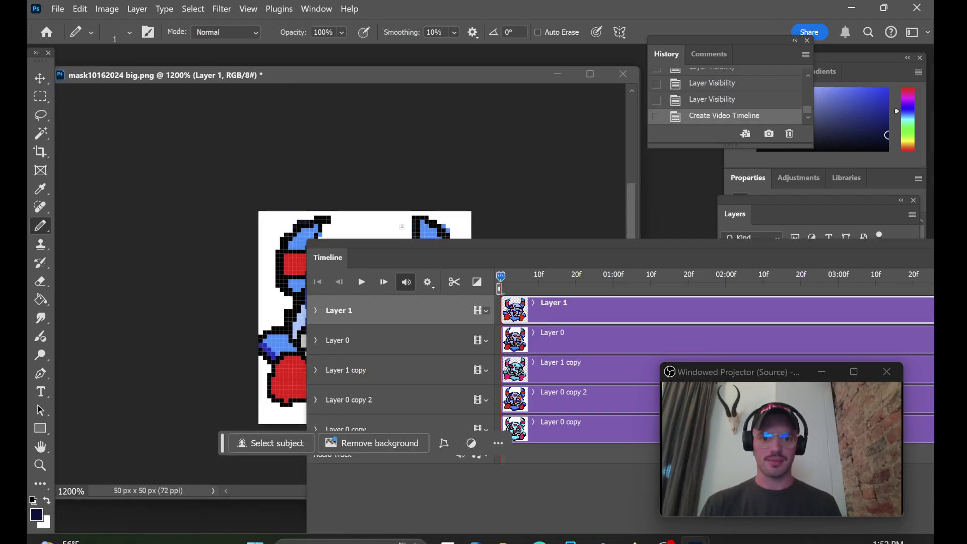
{"action": "left_click_drag", "start_coordinate": [403, 241], "coordinate": [566, 242]}
- Preview the five-second clips and widen the timeline panel across the workspace
{"action": "left_click", "coordinate": [520, 276]}
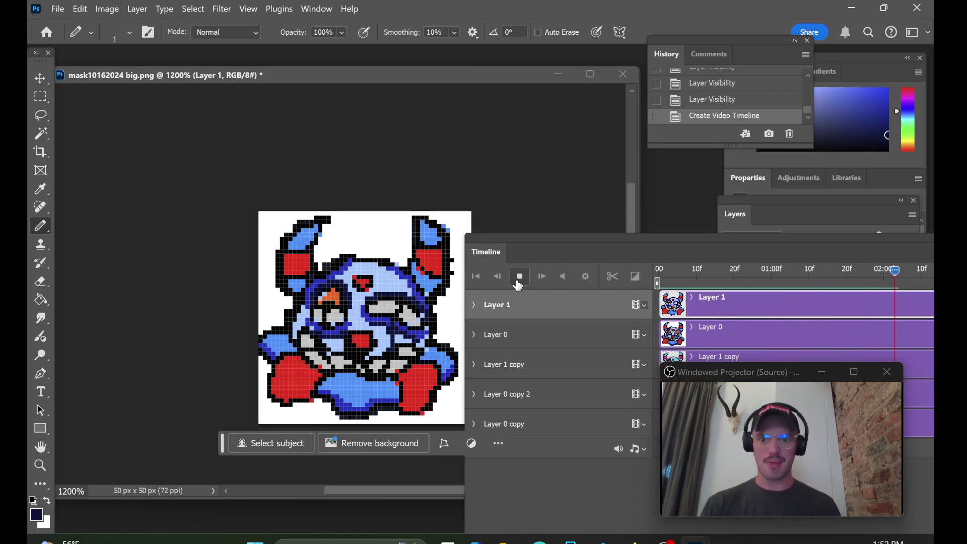
{"action": "left_click_drag", "start_coordinate": [593, 247], "coordinate": [262, 177]}
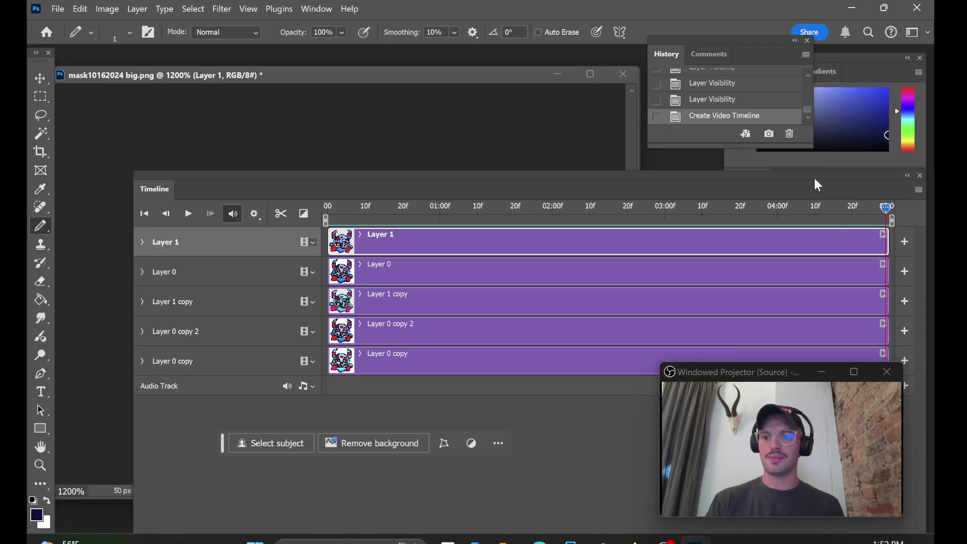
{"action": "left_click_drag", "start_coordinate": [810, 174], "coordinate": [767, 160]}
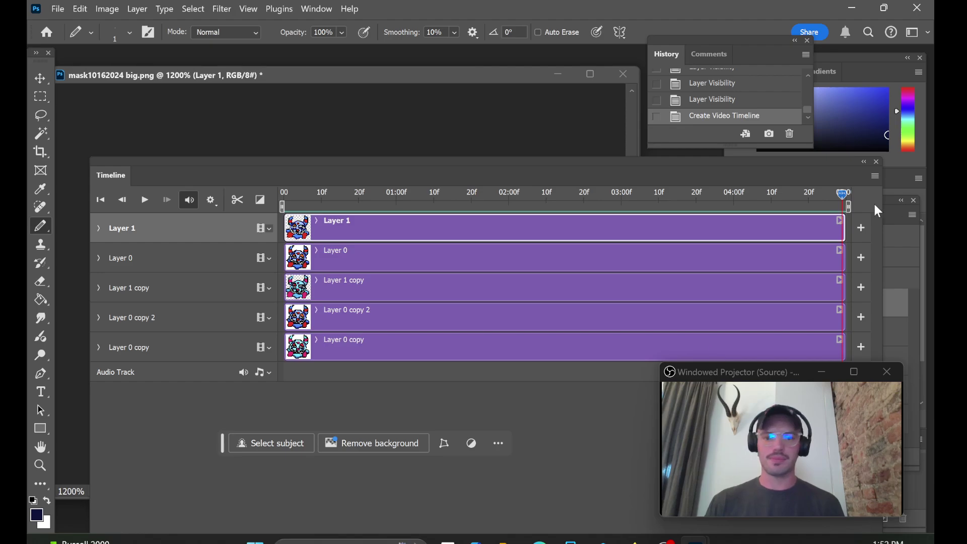
- Trim the Layer 1, Layer 0, Layer 1 copy, Layer 0 copy 2 and Layer 0 copy clips to one-frame stubs
{"action": "left_click_drag", "start_coordinate": [844, 235], "coordinate": [297, 230]}
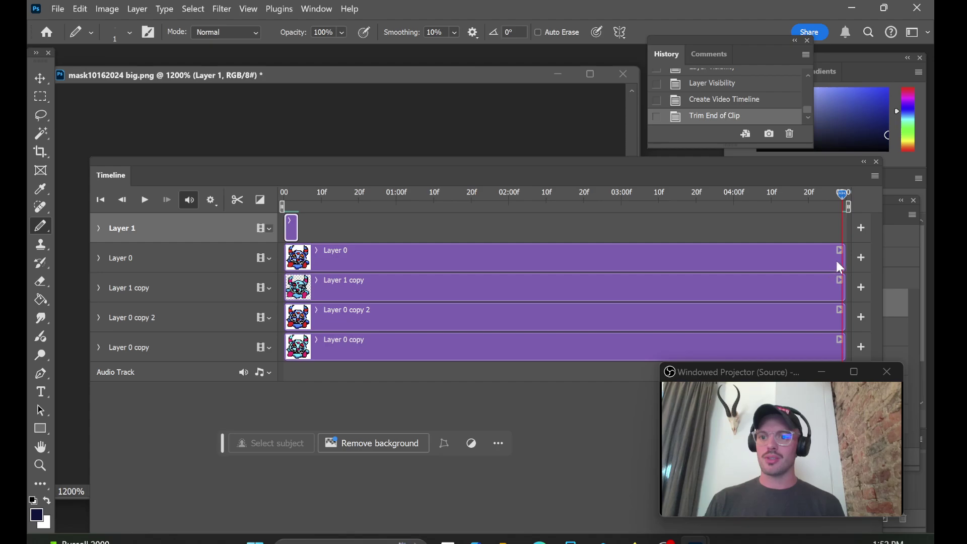
{"action": "left_click_drag", "start_coordinate": [843, 259], "coordinate": [297, 258]}
{"action": "left_click", "coordinate": [840, 280]}
{"action": "left_click", "coordinate": [767, 296]}
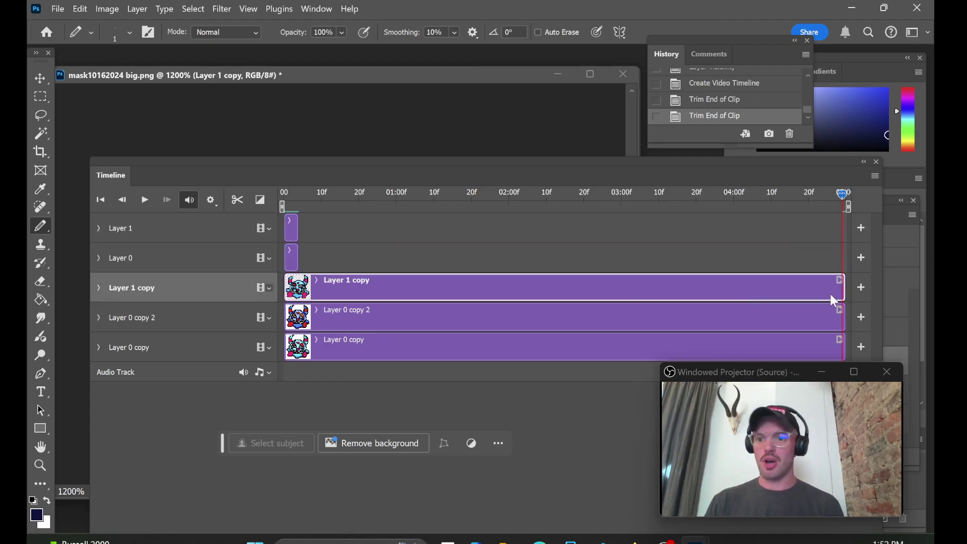
{"action": "left_click_drag", "start_coordinate": [841, 292], "coordinate": [298, 289]}
{"action": "left_click_drag", "start_coordinate": [844, 326], "coordinate": [297, 326]}
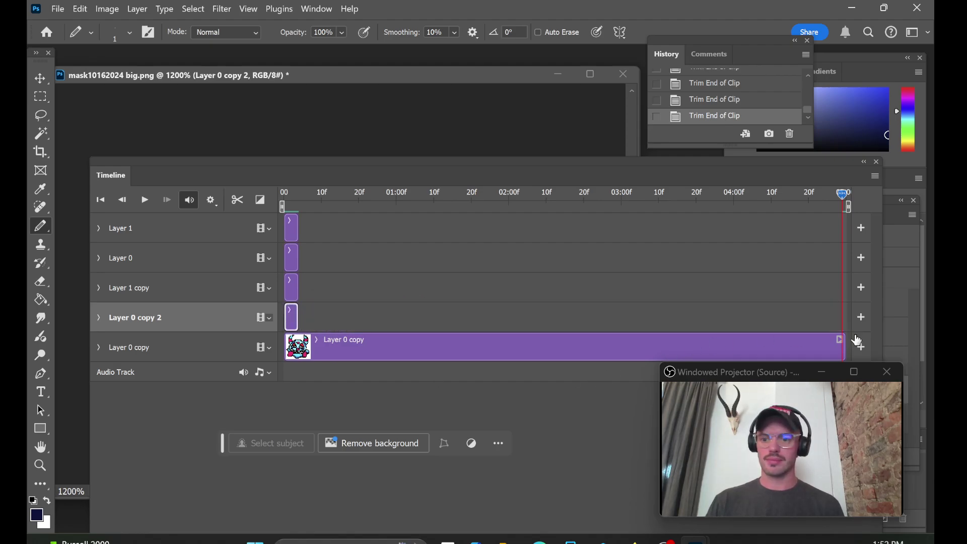
{"action": "left_click_drag", "start_coordinate": [850, 354], "coordinate": [298, 347]}
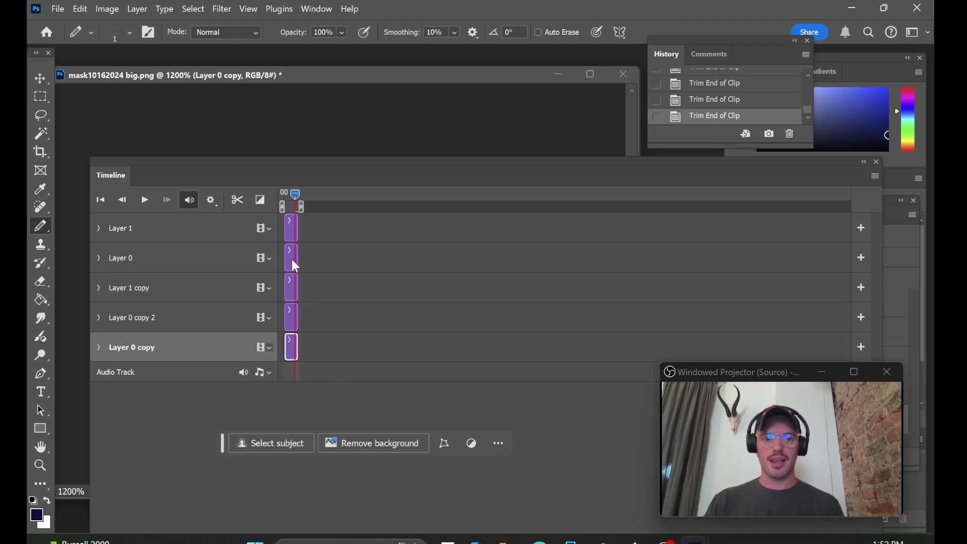
- Stagger the Layer 0, Layer 1 copy and Layer 0 copy clips in sequence, then dock the timeline beside the canvas
{"action": "left_click_drag", "start_coordinate": [295, 266], "coordinate": [322, 289]}
{"action": "left_click_drag", "start_coordinate": [288, 318], "coordinate": [328, 317]}
{"action": "left_click_drag", "start_coordinate": [294, 355], "coordinate": [353, 352]}
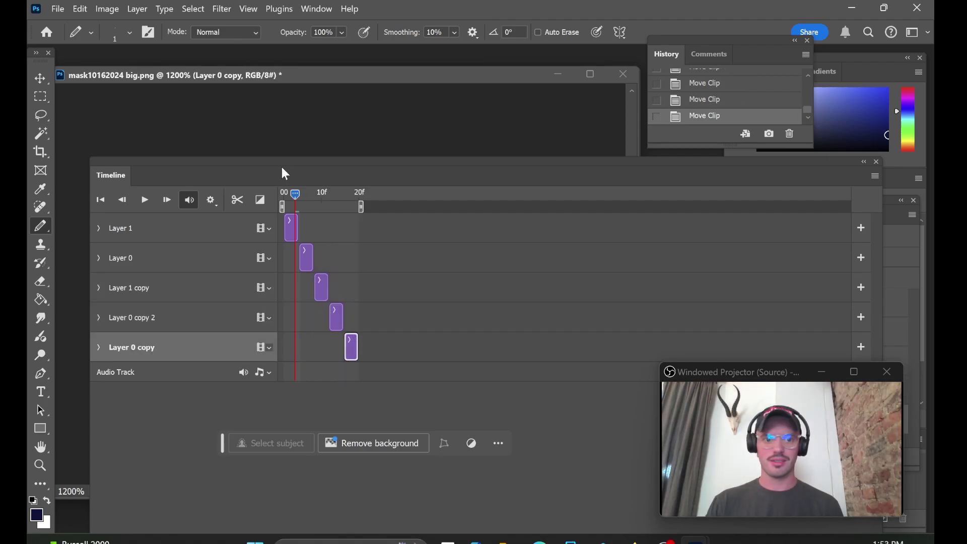
{"action": "left_click_drag", "start_coordinate": [283, 169], "coordinate": [726, 207]}
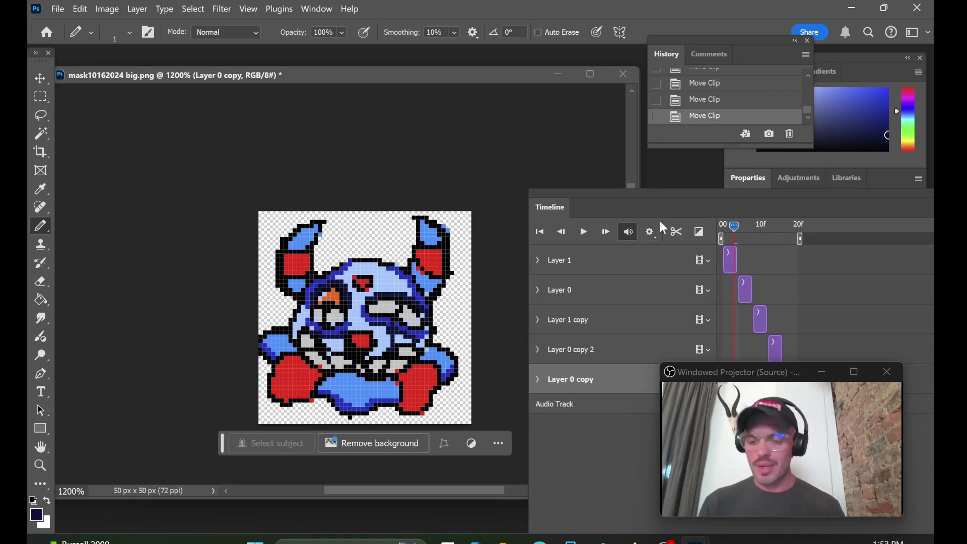
- Play and stop the staggered five-frame mask animation several times to check it
{"action": "left_click", "coordinate": [586, 233]}
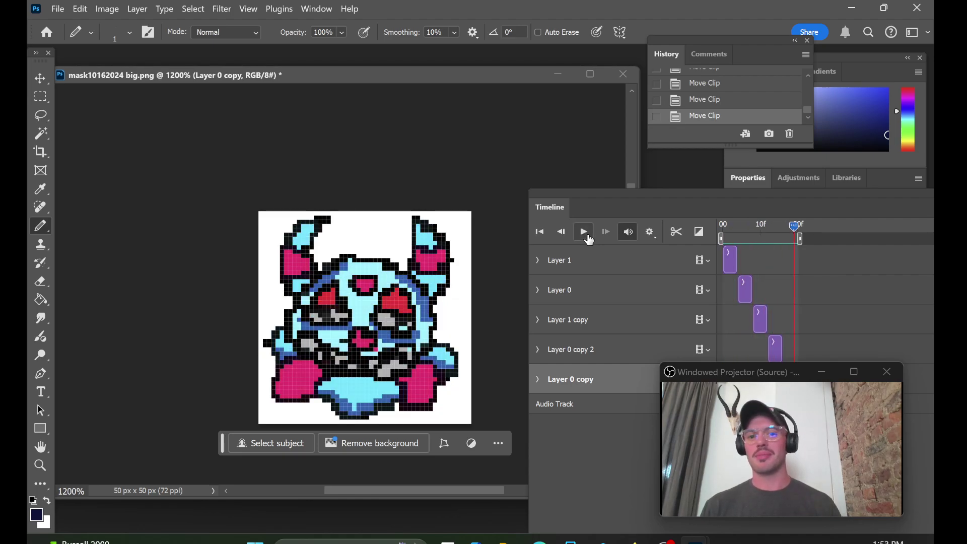
{"action": "left_click", "coordinate": [589, 239]}
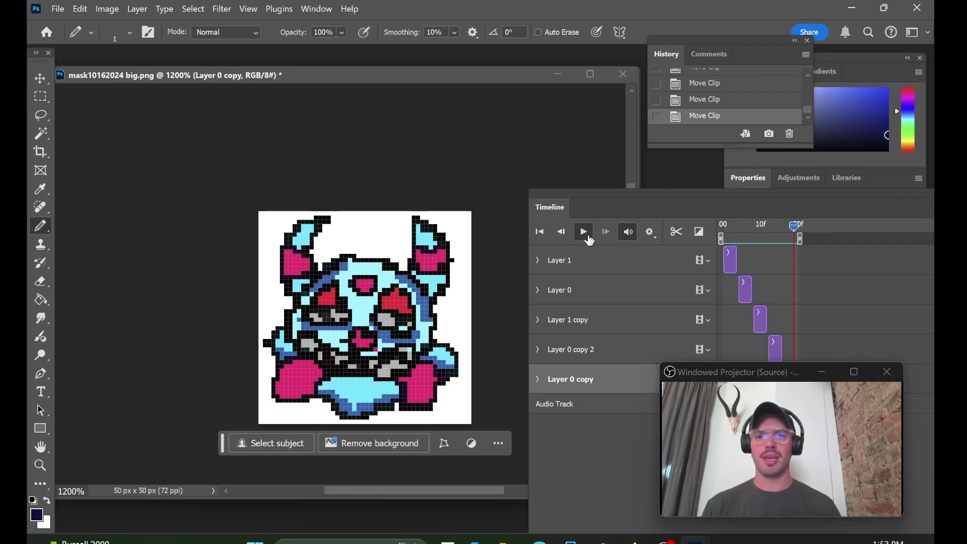
{"action": "left_click", "coordinate": [589, 239]}
{"action": "left_click", "coordinate": [589, 239]}
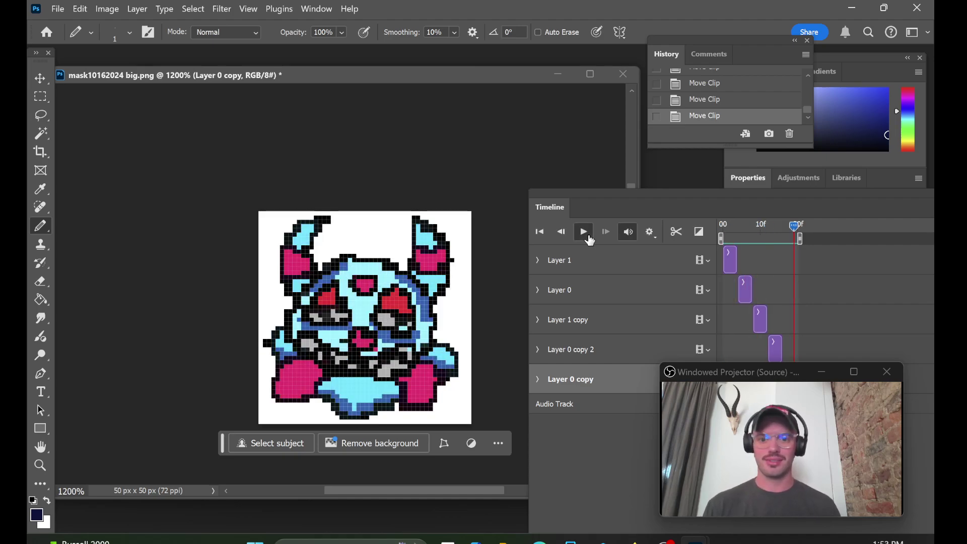
{"action": "left_click", "coordinate": [585, 233]}
{"action": "left_click", "coordinate": [584, 233]}
{"action": "left_click", "coordinate": [591, 239]}
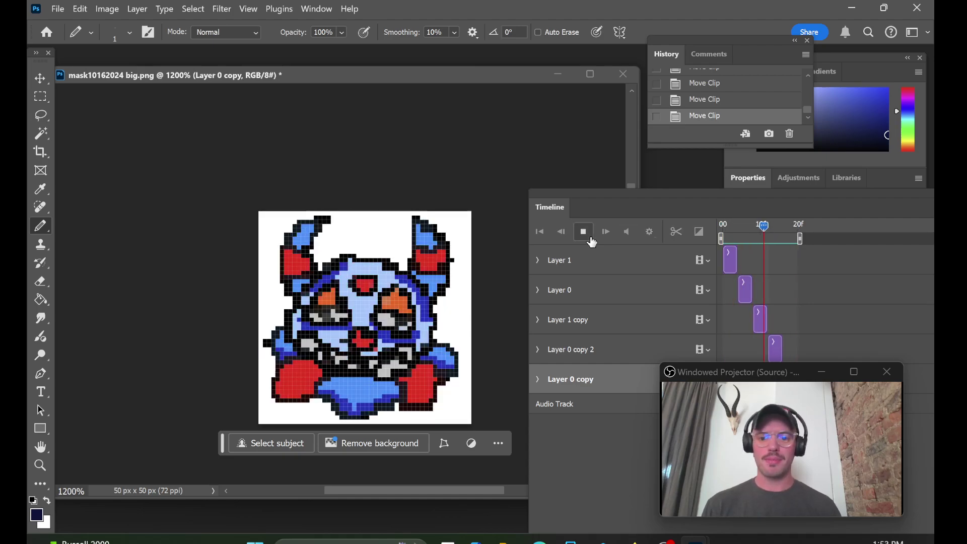
{"action": "left_click", "coordinate": [590, 239]}
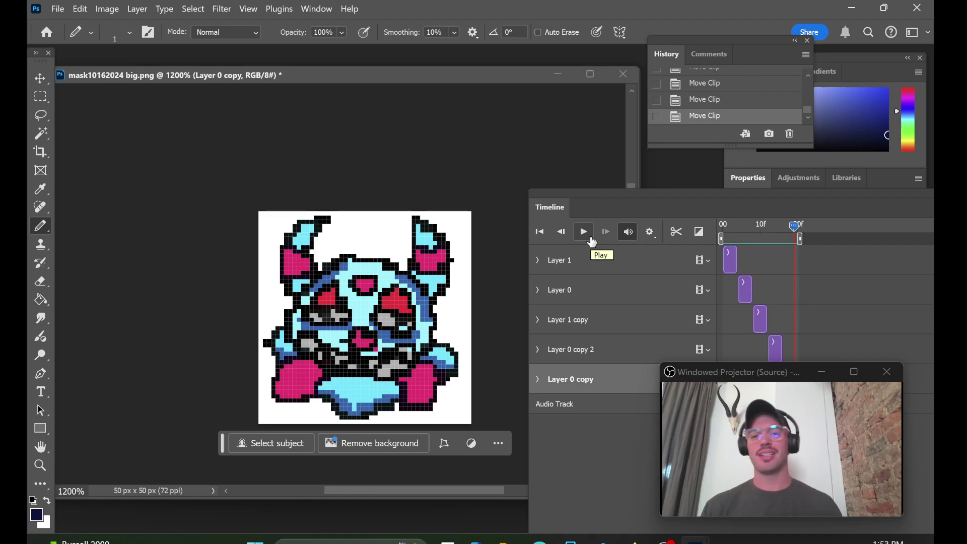
{"action": "left_click", "coordinate": [592, 240]}
{"action": "left_click", "coordinate": [589, 238]}
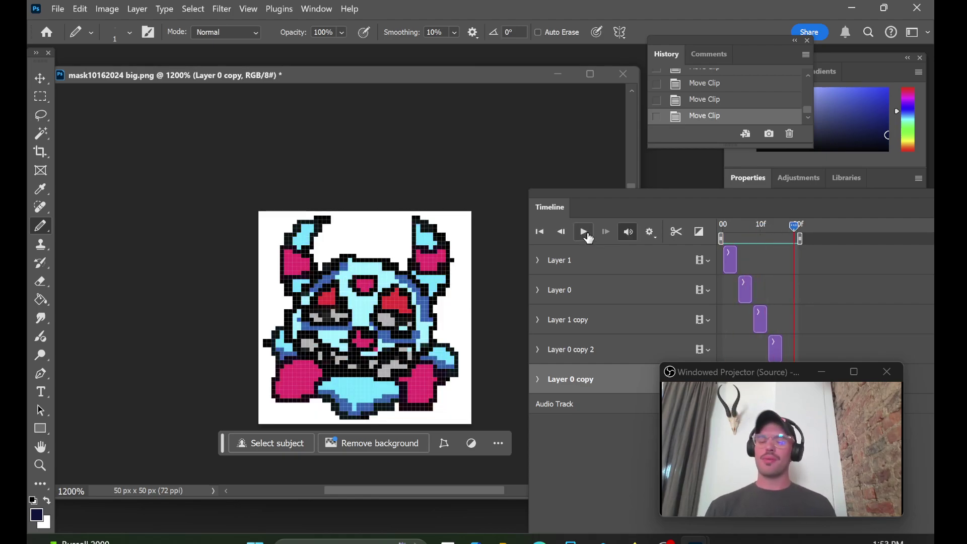
{"action": "left_click", "coordinate": [589, 239]}
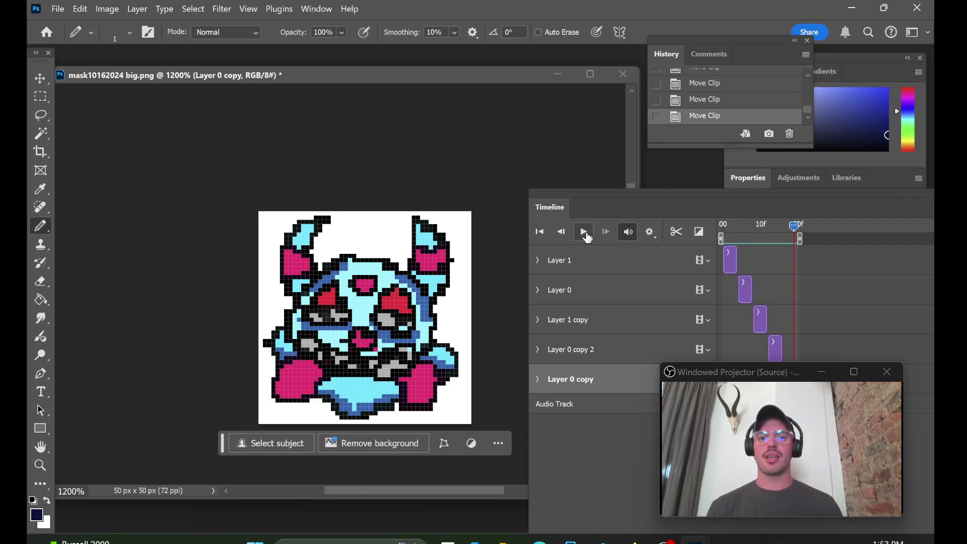
- Reposition the timeline panel to reveal the layers list and replay the animation from the start
{"action": "left_click_drag", "start_coordinate": [772, 195], "coordinate": [654, 226]}
{"action": "left_click", "coordinate": [550, 239]}
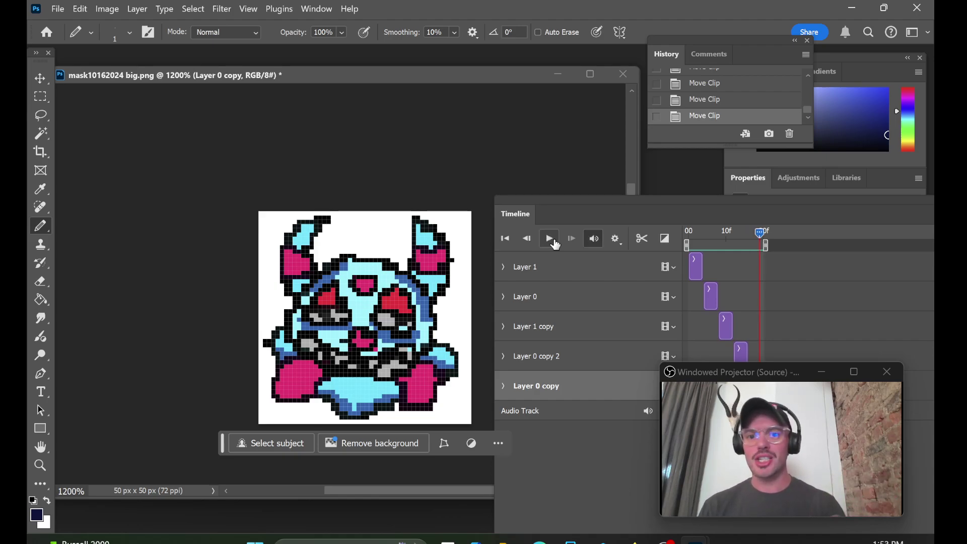
{"action": "left_click_drag", "start_coordinate": [600, 201], "coordinate": [597, 143]}
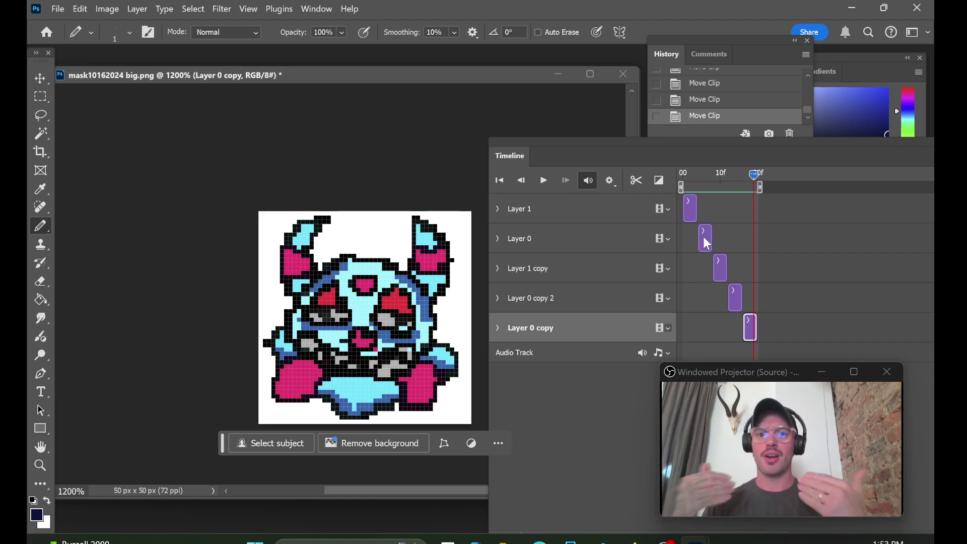
{"action": "left_click", "coordinate": [545, 180]}
{"action": "left_click_drag", "start_coordinate": [529, 155], "coordinate": [606, 174]}
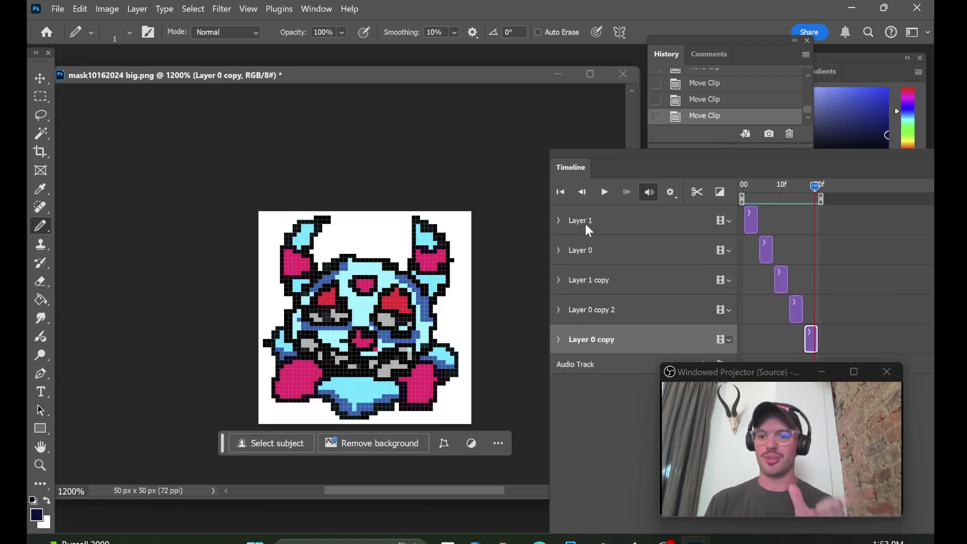
{"action": "left_click", "coordinate": [605, 193]}
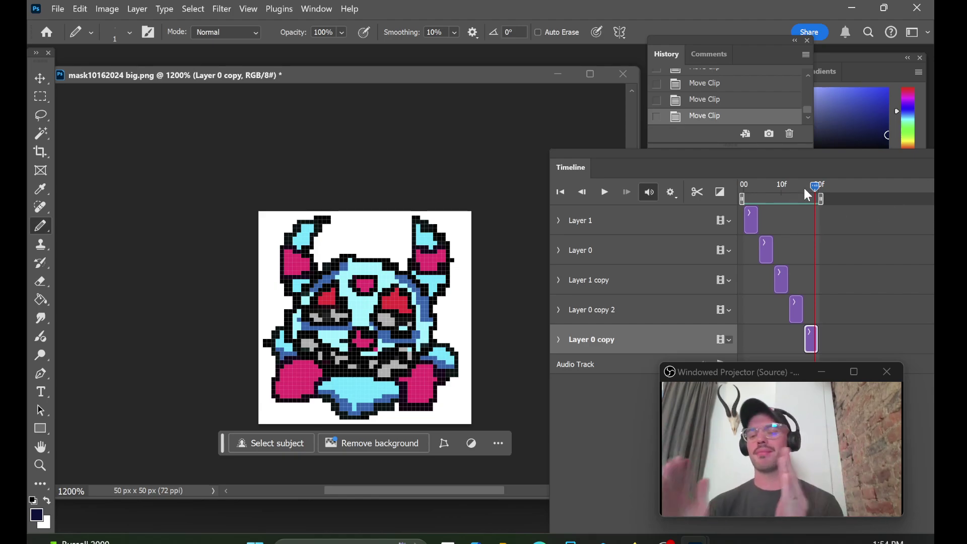
{"action": "left_click", "coordinate": [605, 192]}
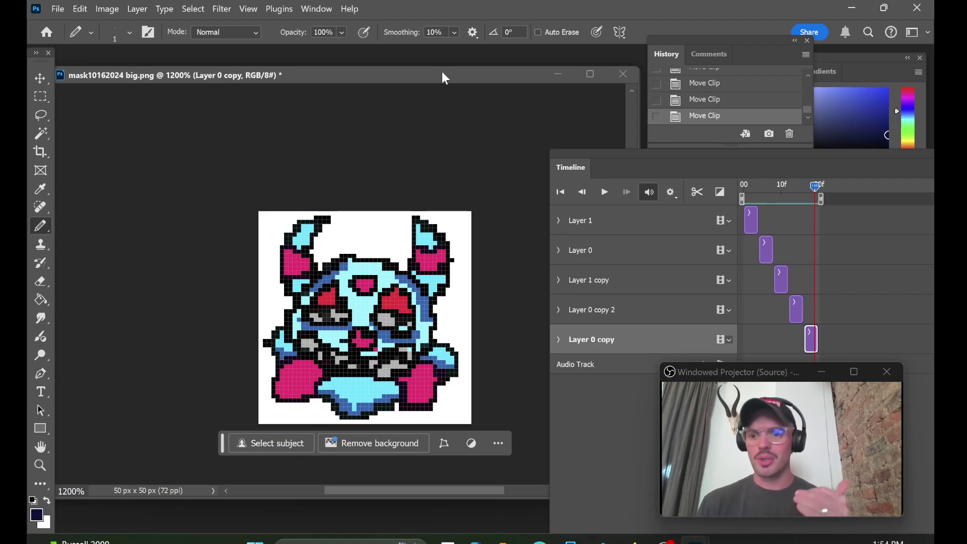
- Shift the document window right then nudge it back slightly left
{"action": "left_click_drag", "start_coordinate": [443, 73], "coordinate": [507, 79]}
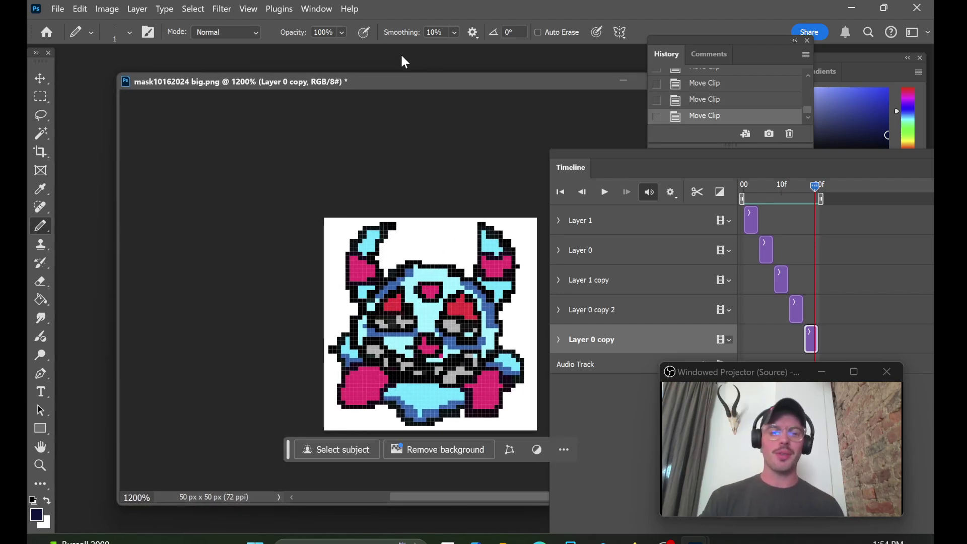
{"action": "left_click_drag", "start_coordinate": [368, 81], "coordinate": [337, 80]}
{"action": "left_click", "coordinate": [58, 9]}
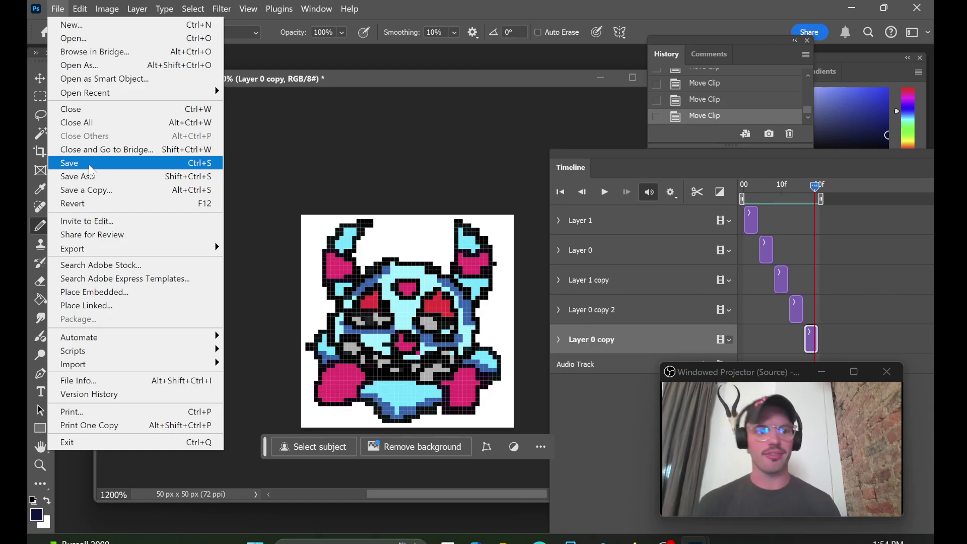
- Export with Save for Web (Legacy) as GIF with Transparency and Looping Forever
{"action": "mouse_move", "coordinate": [99, 255]}
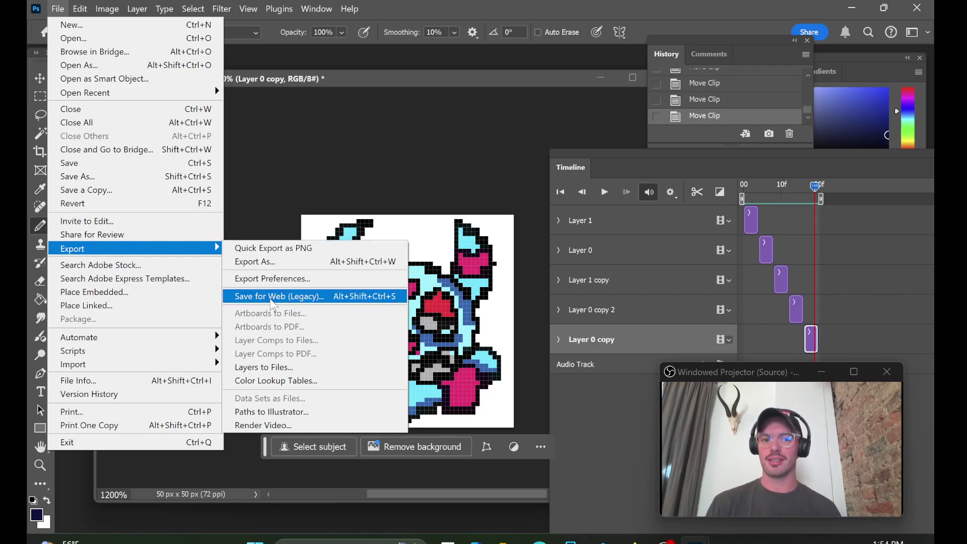
{"action": "left_click", "coordinate": [273, 302]}
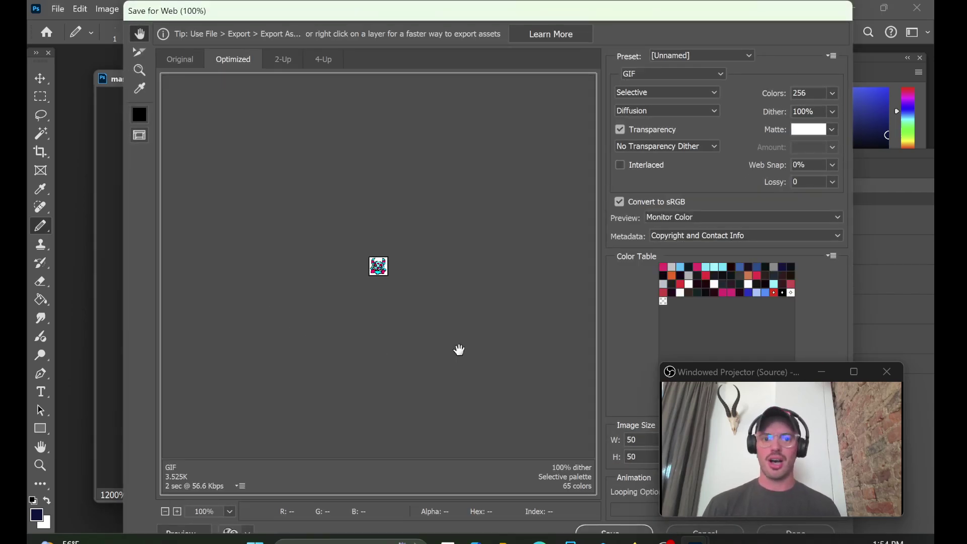
{"action": "left_click_drag", "start_coordinate": [599, 17], "coordinate": [537, 17]}
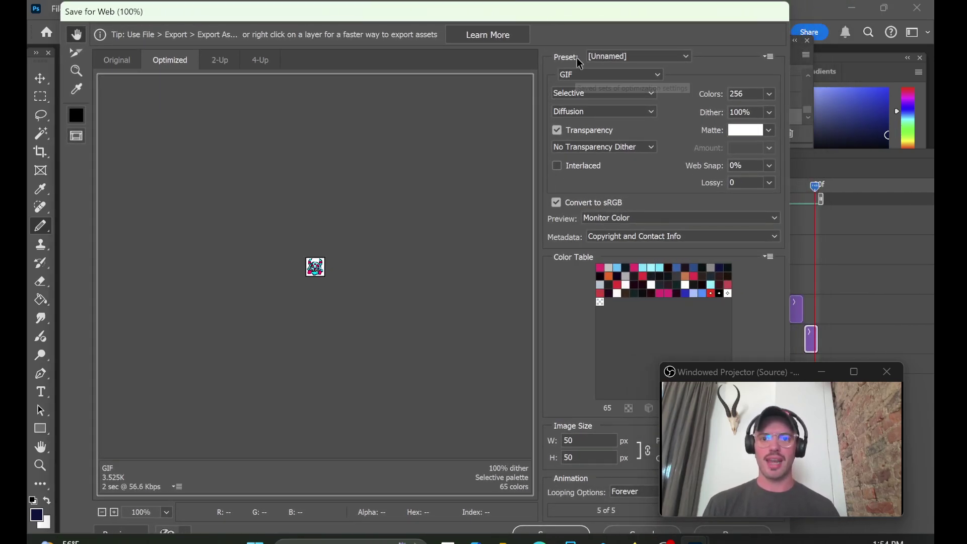
{"action": "left_click", "coordinate": [569, 533]}
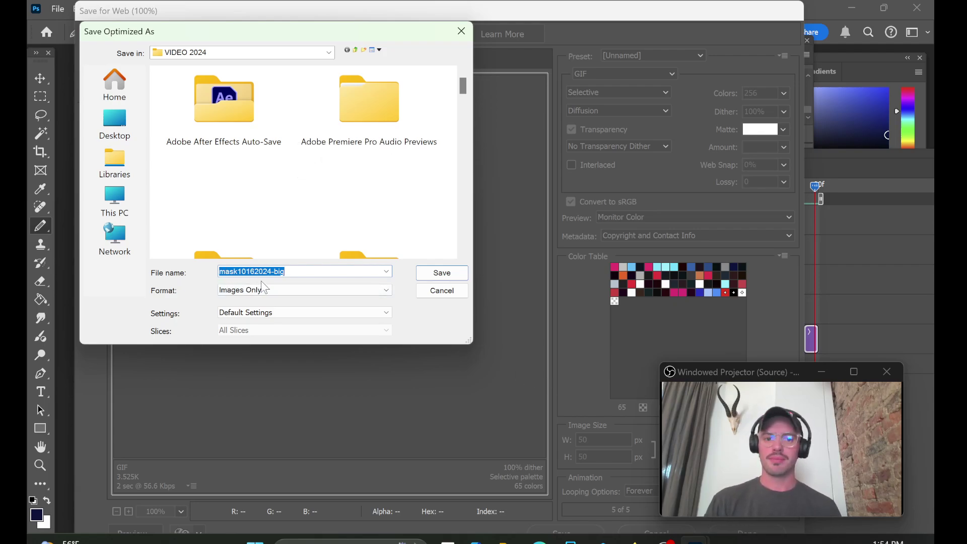
- Save the GIF as mask10162024-small-video, removing the stray trailing letter from the name
{"action": "left_click", "coordinate": [303, 273]}
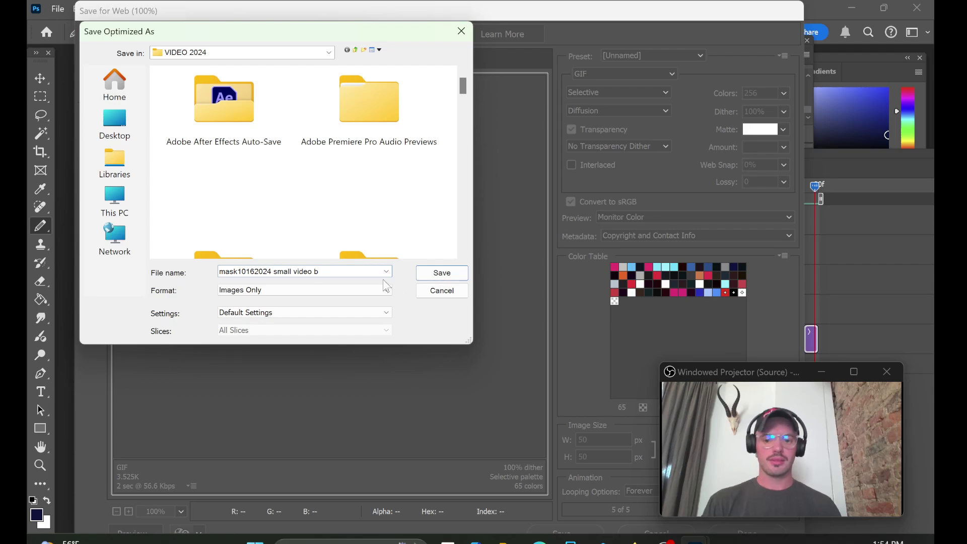
{"action": "key", "text": "BackSpace"}
{"action": "left_click", "coordinate": [440, 274]}
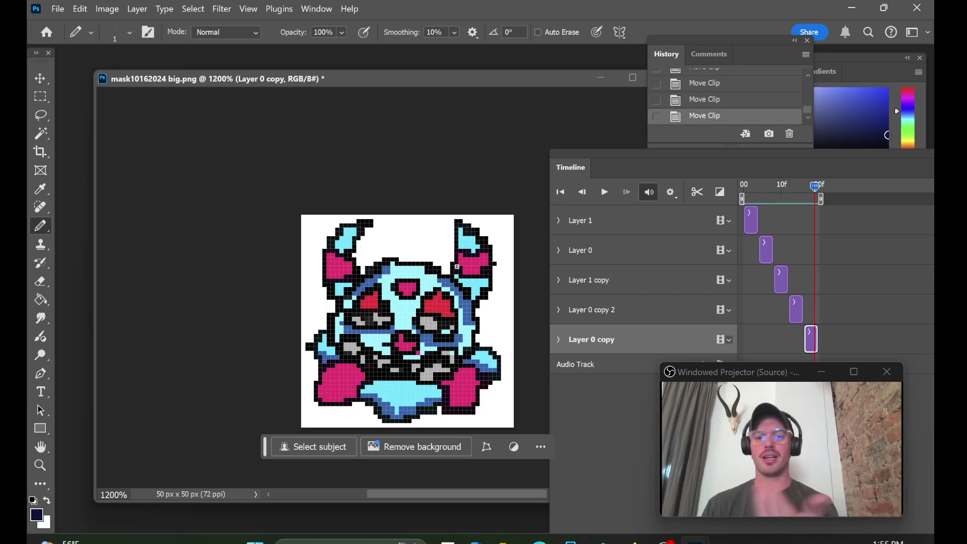
- In File Explorer, go to This PC > TOSHIBA EXT (F:) > ARTWORK 2024
{"action": "mouse_move", "coordinate": [507, 541]}
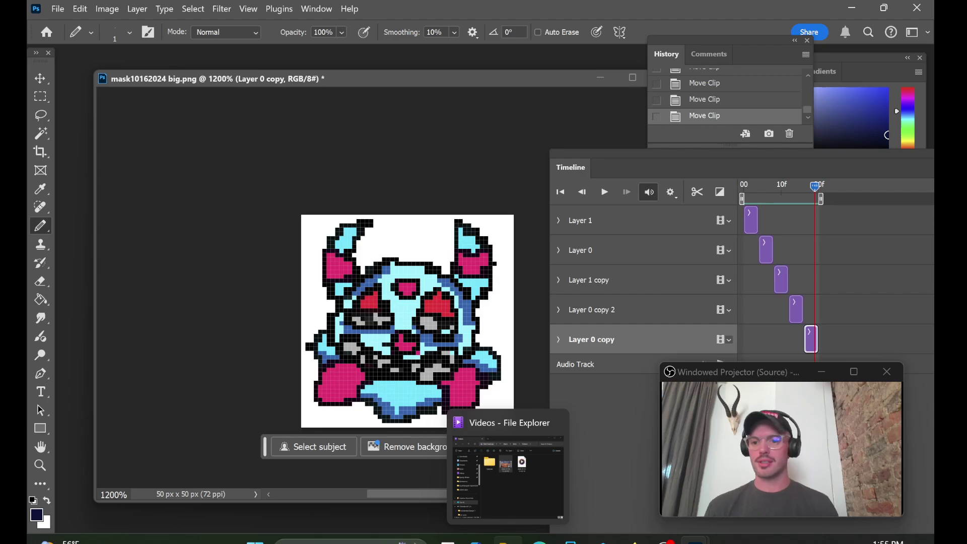
{"action": "left_click", "coordinate": [508, 542]}
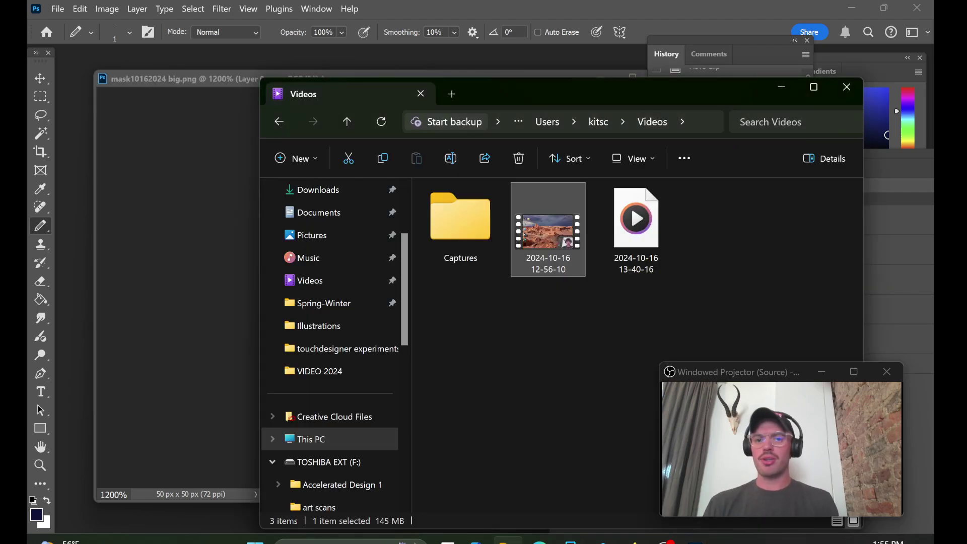
{"action": "left_click", "coordinate": [360, 439]}
{"action": "double_click", "coordinate": [670, 214]}
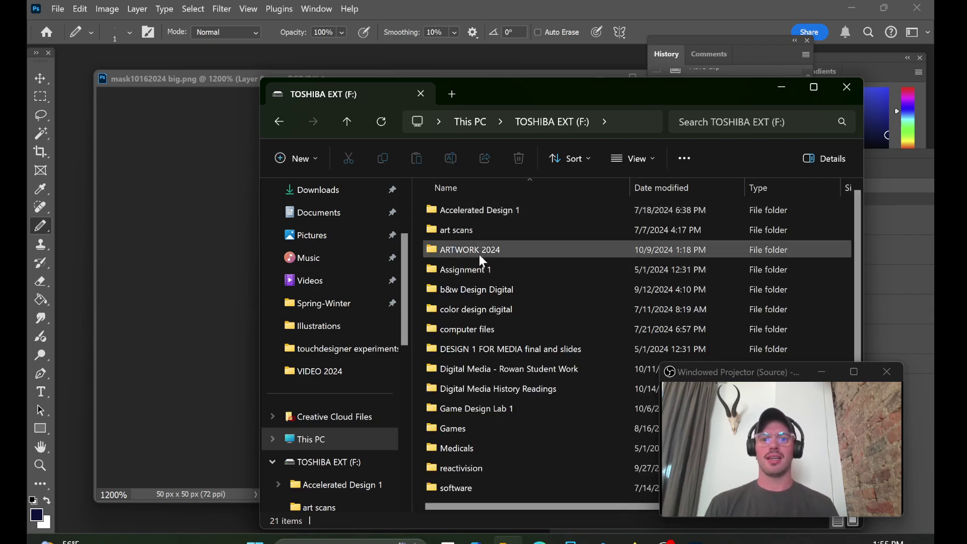
{"action": "mouse_move", "coordinate": [483, 261]}
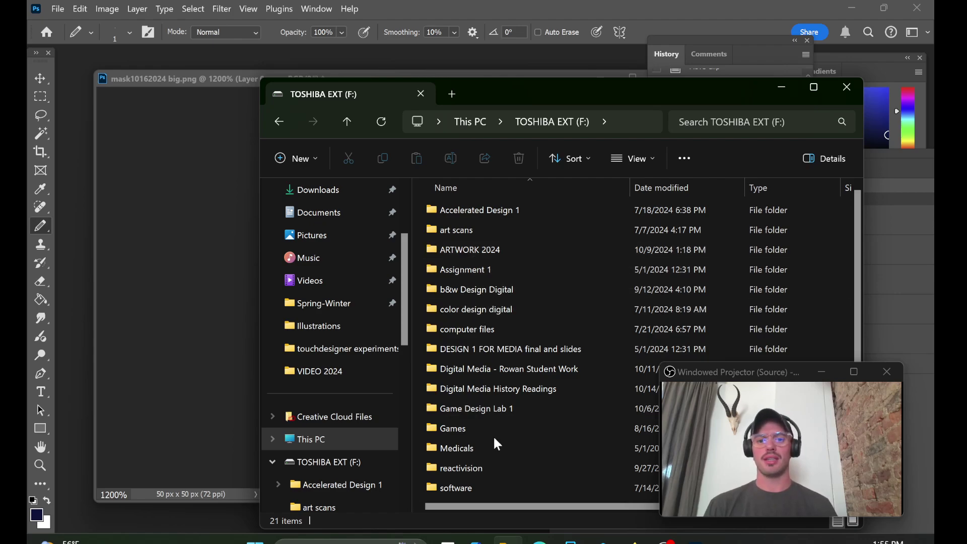
{"action": "scroll", "coordinate": [494, 436], "scroll_direction": "down", "scroll_amount": 2}
{"action": "scroll", "coordinate": [535, 353], "scroll_direction": "up", "scroll_amount": 2}
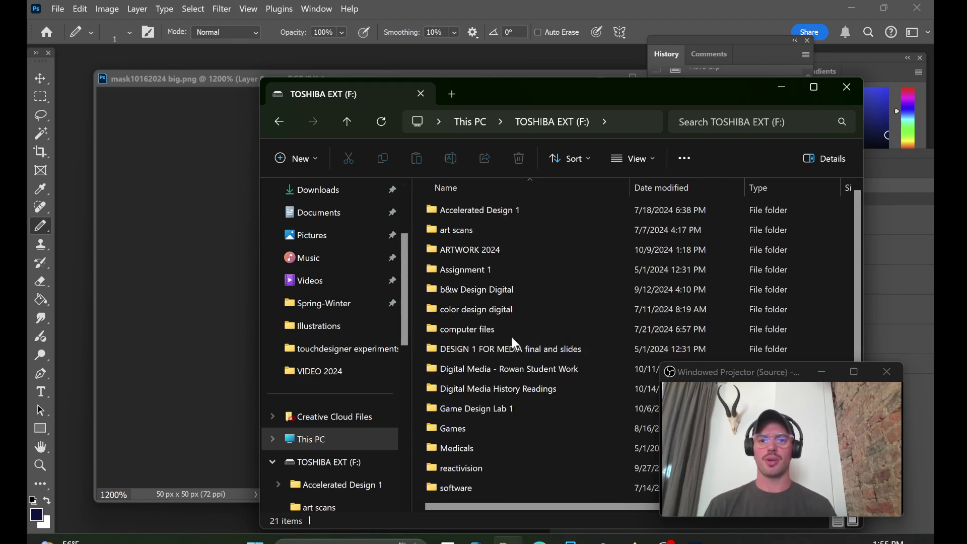
{"action": "double_click", "coordinate": [494, 252]}
- Open the VIDEO 2024 folder and scroll through its contents
{"action": "scroll", "coordinate": [557, 412], "scroll_direction": "down", "scroll_amount": 1}
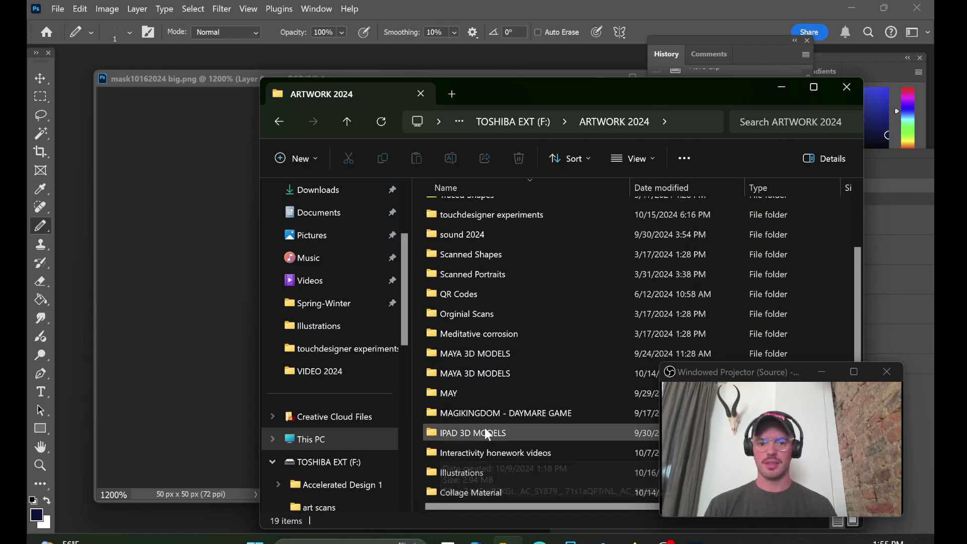
{"action": "scroll", "coordinate": [516, 353], "scroll_direction": "up", "scroll_amount": 1}
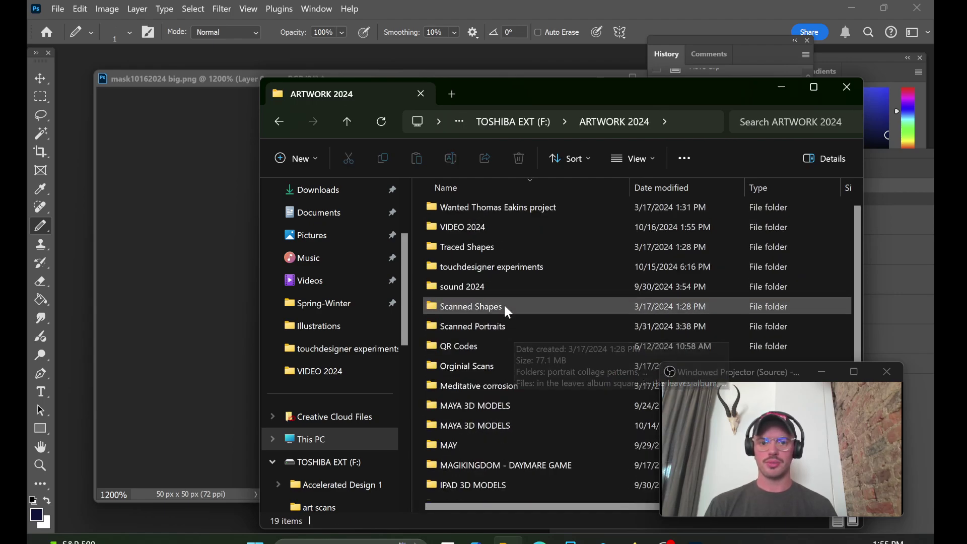
{"action": "double_click", "coordinate": [463, 228]}
{"action": "scroll", "coordinate": [620, 242], "scroll_direction": "down", "scroll_amount": 2}
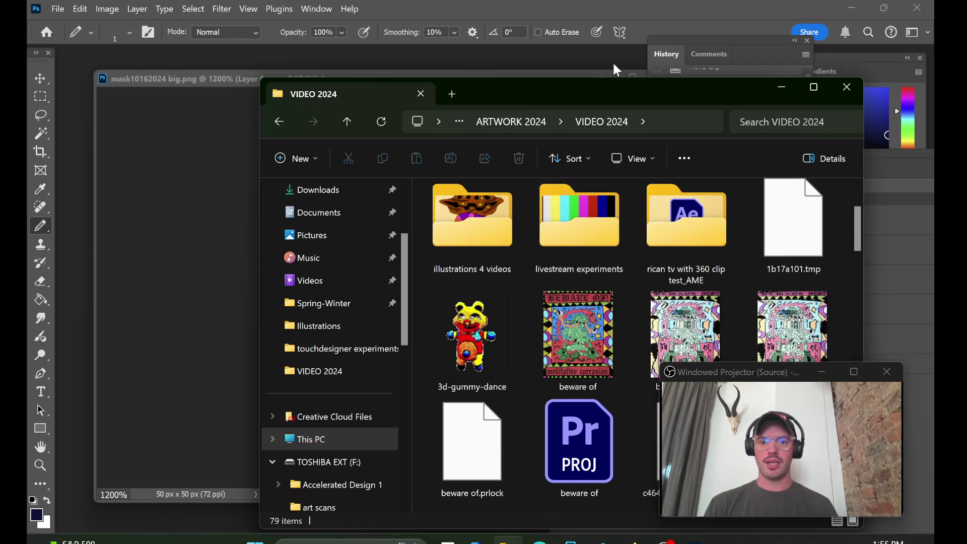
{"action": "left_click_drag", "start_coordinate": [624, 97], "coordinate": [593, 51]}
{"action": "scroll", "coordinate": [611, 206], "scroll_direction": "down", "scroll_amount": 5}
{"action": "scroll", "coordinate": [611, 204], "scroll_direction": "down", "scroll_amount": 7}
{"action": "scroll", "coordinate": [664, 274], "scroll_direction": "down", "scroll_amount": 2}
{"action": "scroll", "coordinate": [650, 264], "scroll_direction": "down", "scroll_amount": 10}
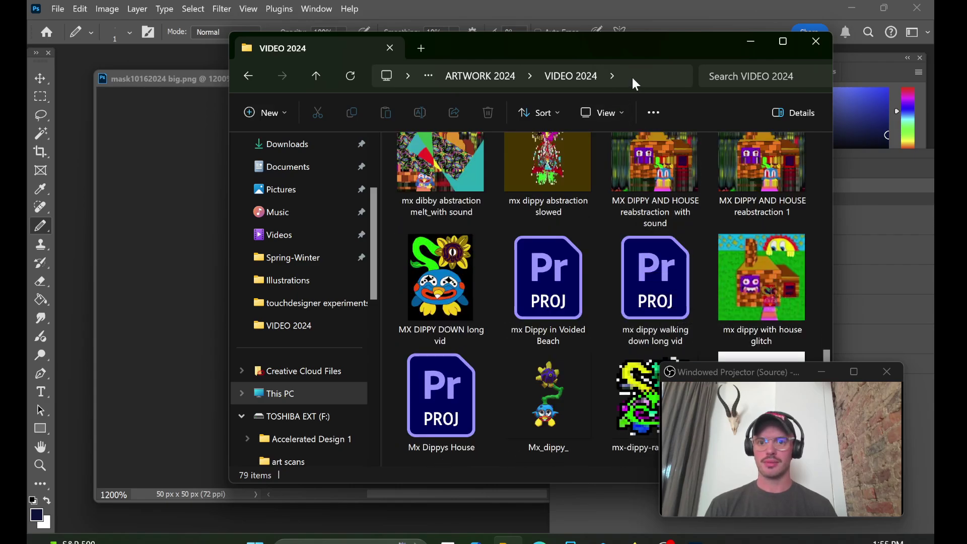
- Locate mask10162024-small-video.gif and open it to preview the animation
{"action": "left_click_drag", "start_coordinate": [516, 47], "coordinate": [342, 54]}
{"action": "scroll", "coordinate": [512, 358], "scroll_direction": "down", "scroll_amount": 6}
{"action": "scroll", "coordinate": [506, 352], "scroll_direction": "down", "scroll_amount": 2}
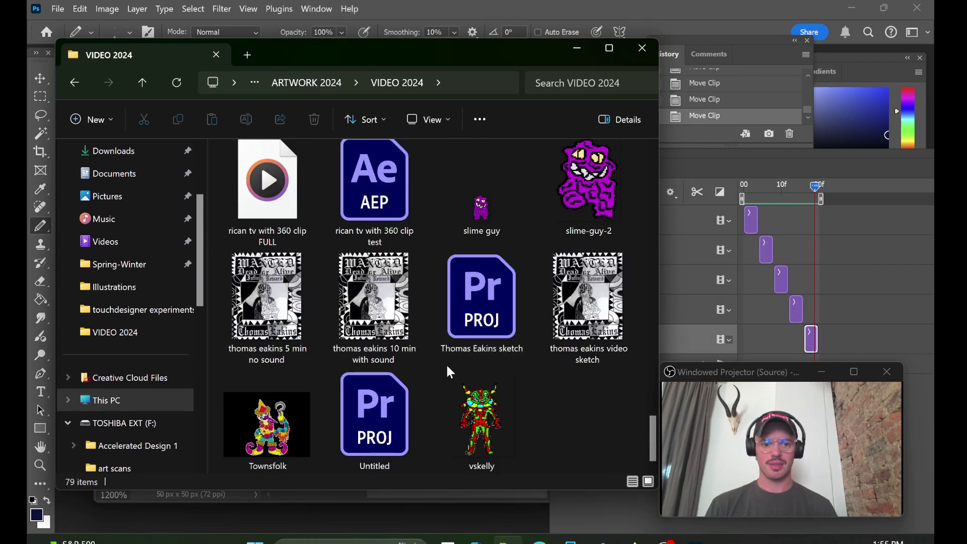
{"action": "scroll", "coordinate": [446, 363], "scroll_direction": "up", "scroll_amount": 4}
{"action": "scroll", "coordinate": [446, 361], "scroll_direction": "up", "scroll_amount": 8}
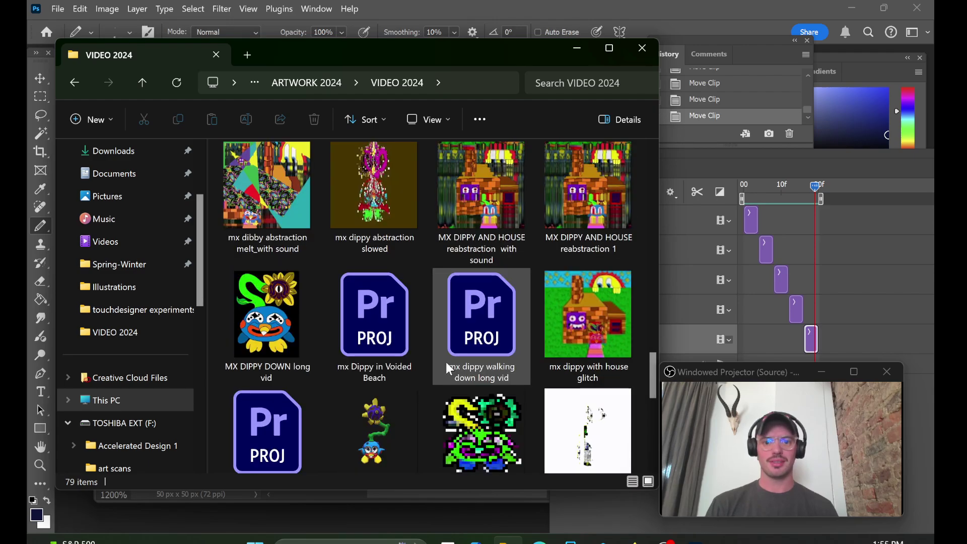
{"action": "scroll", "coordinate": [445, 360], "scroll_direction": "up", "scroll_amount": 2}
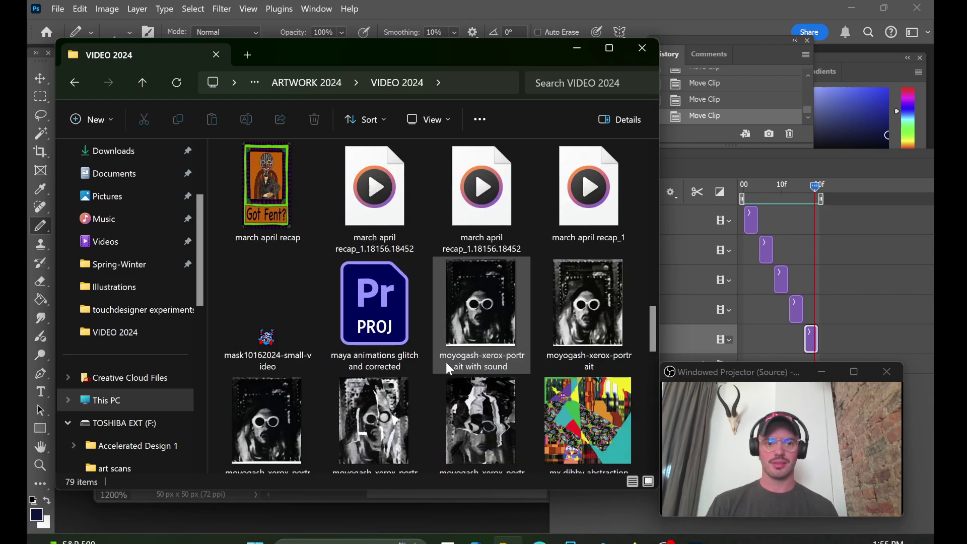
{"action": "double_click", "coordinate": [272, 352]}
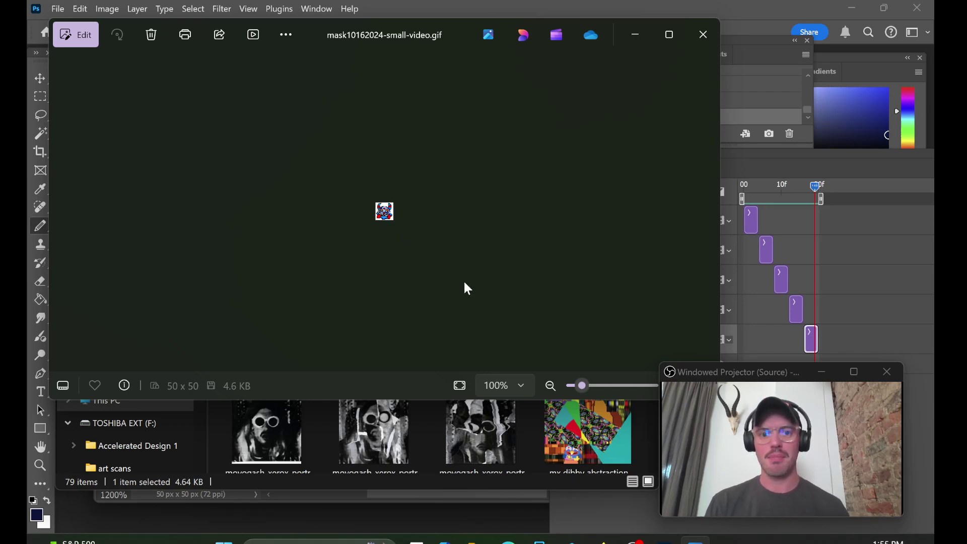
{"action": "left_click", "coordinate": [550, 386]}
{"action": "left_click", "coordinate": [551, 386]}
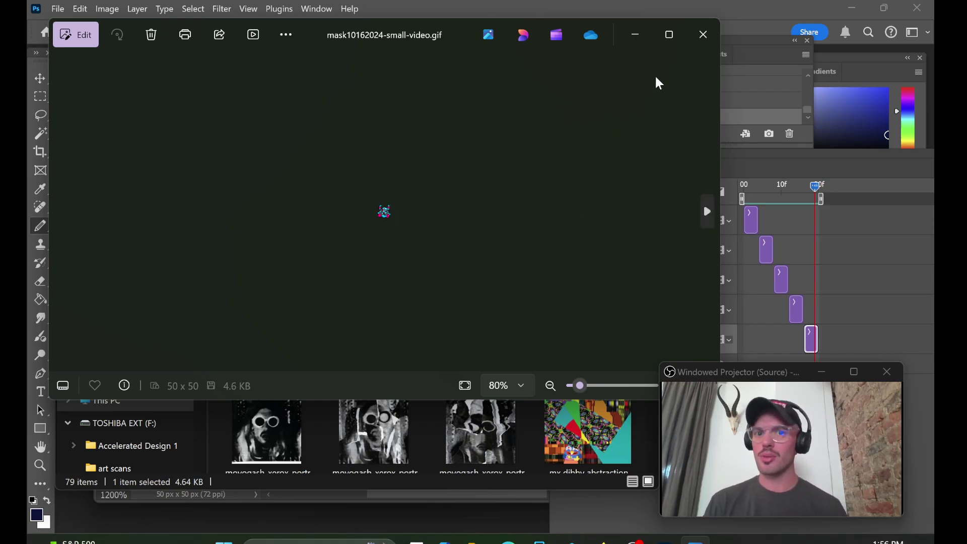
{"action": "left_click", "coordinate": [704, 34]}
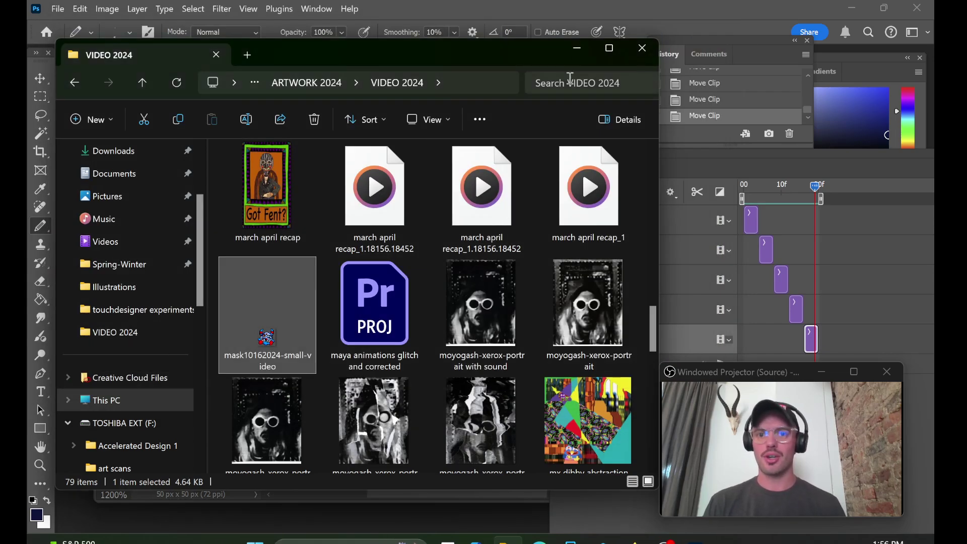
{"action": "left_click", "coordinate": [576, 49]}
- Dock the Timeline below the canvas, float the Layers panel, and hide every layer except Layer 0 copy
{"action": "left_click_drag", "start_coordinate": [648, 153], "coordinate": [177, 418]}
{"action": "left_click_drag", "start_coordinate": [789, 204], "coordinate": [563, 110]}
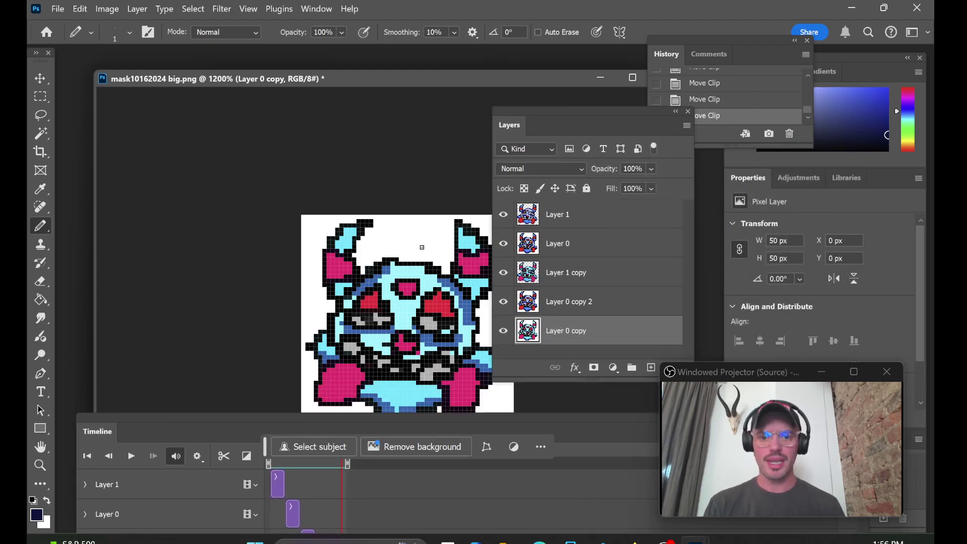
{"action": "left_click", "coordinate": [503, 215]}
{"action": "left_click", "coordinate": [504, 243]}
{"action": "left_click", "coordinate": [503, 273]}
{"action": "left_click", "coordinate": [504, 302]}
{"action": "left_click", "coordinate": [503, 331]}
{"action": "left_click", "coordinate": [500, 336]}
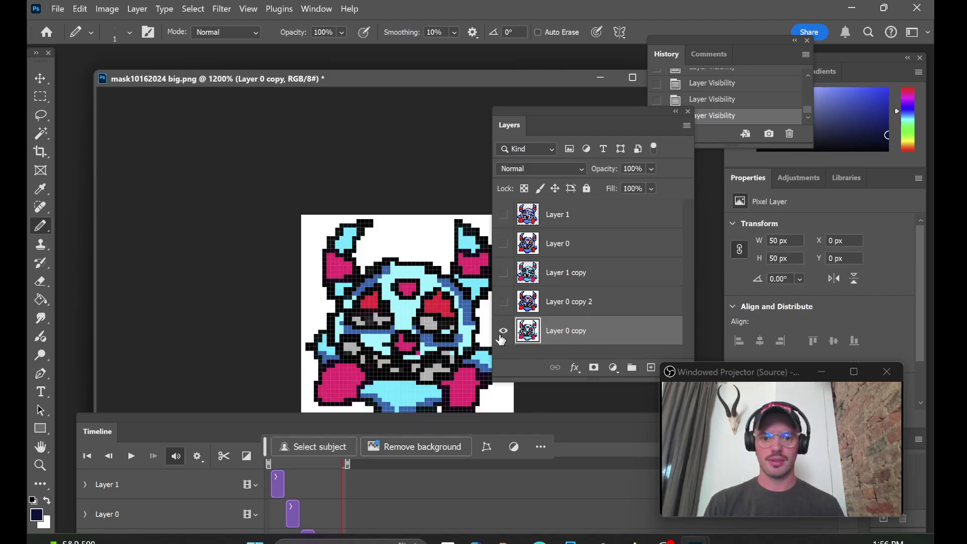
{"action": "mouse_move", "coordinate": [798, 382]}
{"action": "left_mouse_down"}
{"action": "mouse_move", "coordinate": [662, 414]}
{"action": "mouse_move", "coordinate": [799, 393]}
{"action": "left_mouse_up"}
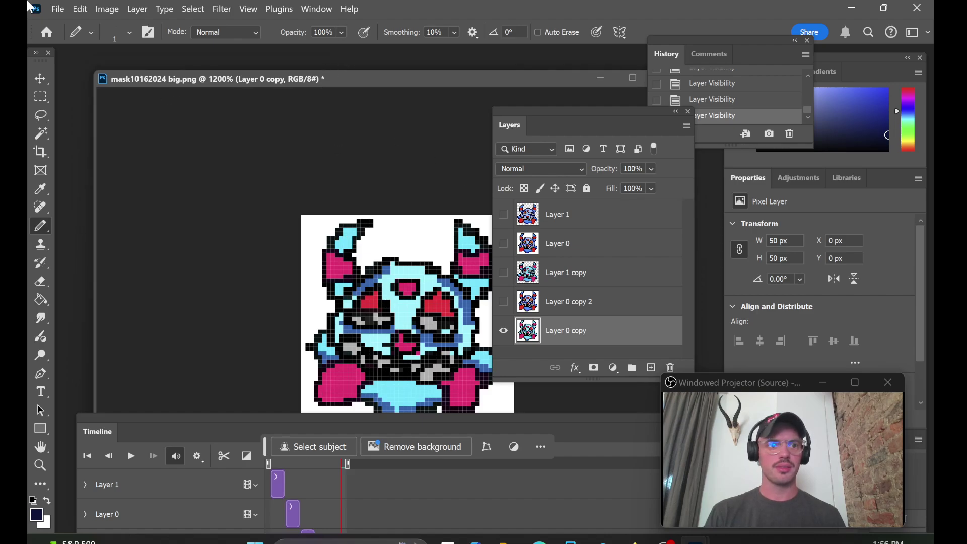
{"action": "left_click", "coordinate": [108, 9]}
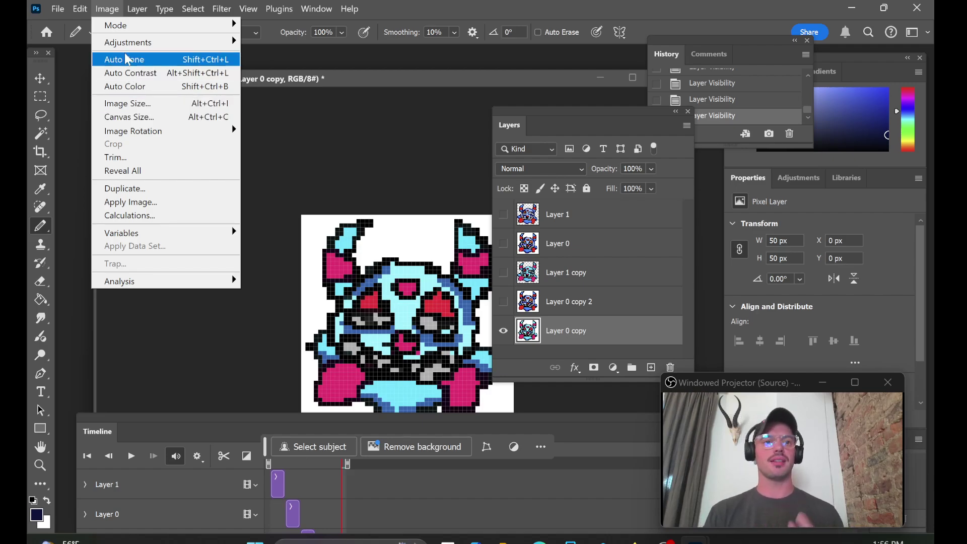
- Resize the image to 12 × 12 inches at 72 ppi (864 × 864 px) with Nearest Neighbor resampling
{"action": "mouse_move", "coordinate": [130, 30]}
{"action": "left_click", "coordinate": [129, 103]}
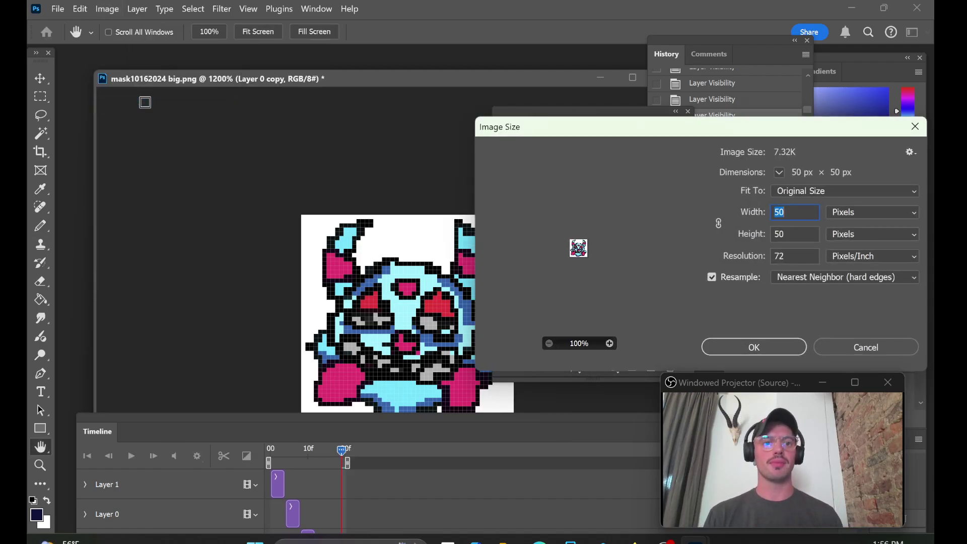
{"action": "left_click_drag", "start_coordinate": [649, 132], "coordinate": [517, 137]}
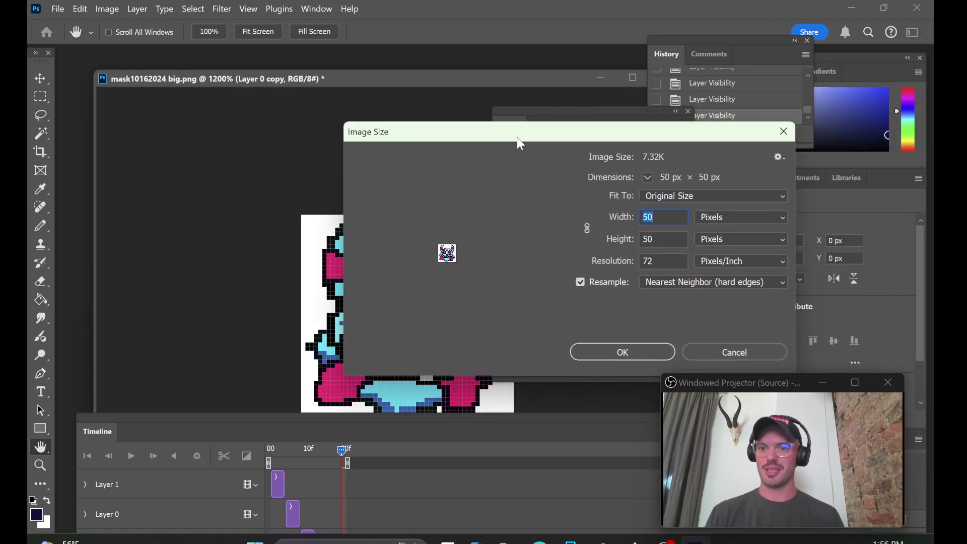
{"action": "double_click", "coordinate": [668, 261]}
{"action": "type", "text": "300"}
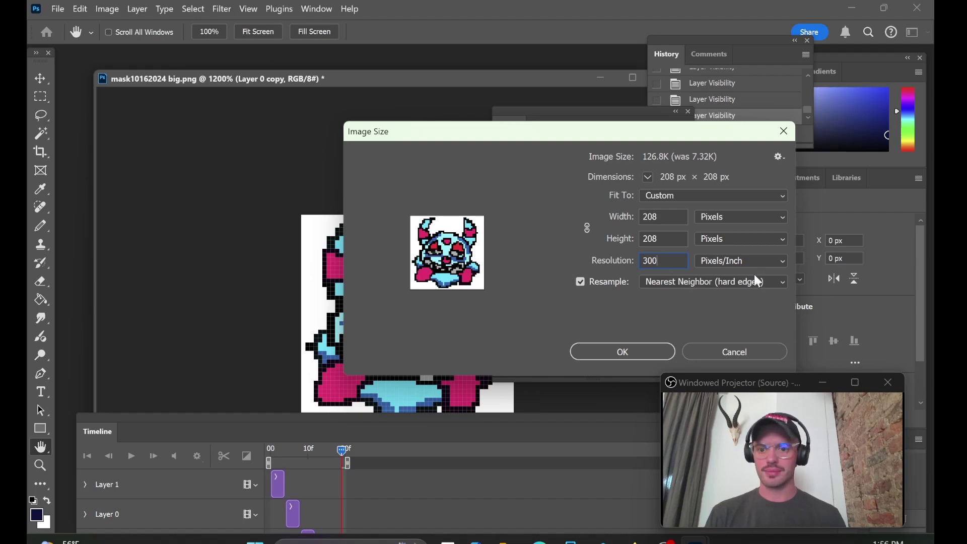
{"action": "left_click", "coordinate": [699, 236]}
{"action": "left_click", "coordinate": [710, 256]}
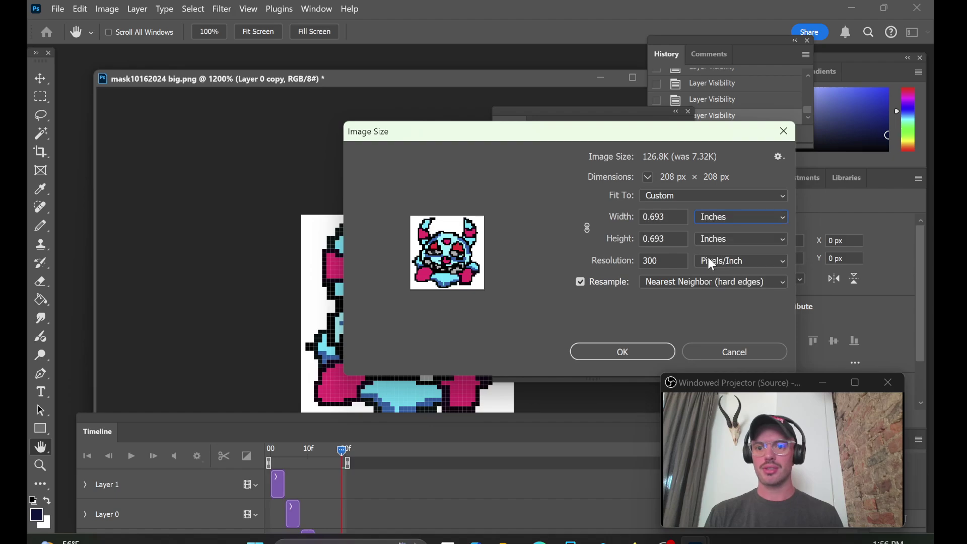
{"action": "double_click", "coordinate": [677, 217]}
{"action": "type", "text": "12"}
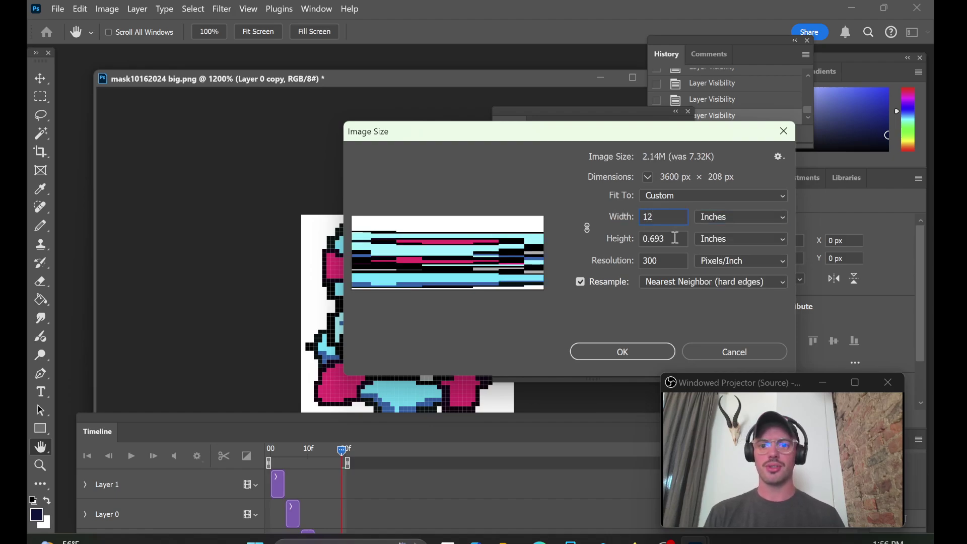
{"action": "double_click", "coordinate": [676, 237]}
{"action": "type", "text": "12"}
{"action": "left_click_drag", "start_coordinate": [667, 258], "coordinate": [636, 260]}
{"action": "type", "text": "72"}
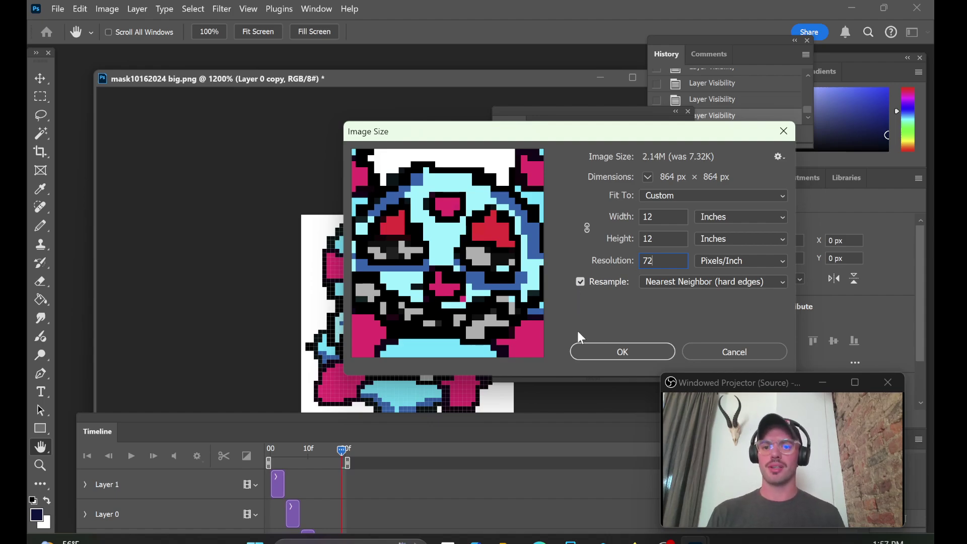
{"action": "left_click", "coordinate": [613, 353]}
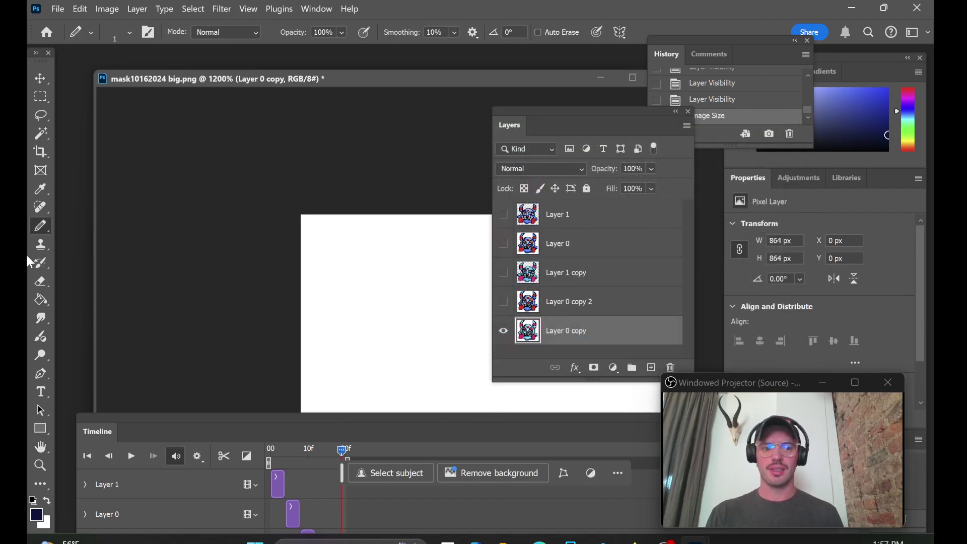
- Zoom out with the Zoom tool to see the whole 864 px sprite
{"action": "left_click", "coordinate": [41, 464]}
{"action": "left_click", "coordinate": [346, 277]}
{"action": "left_click", "coordinate": [345, 276]}
{"action": "left_click_drag", "start_coordinate": [384, 82], "coordinate": [323, 57]}
{"action": "left_click_drag", "start_coordinate": [349, 189], "coordinate": [413, 318]}
{"action": "left_click", "coordinate": [414, 319]}
{"action": "left_click", "coordinate": [413, 318]}
{"action": "left_click", "coordinate": [413, 319]}
{"action": "left_click", "coordinate": [413, 318]}
{"action": "left_click", "coordinate": [413, 318]}
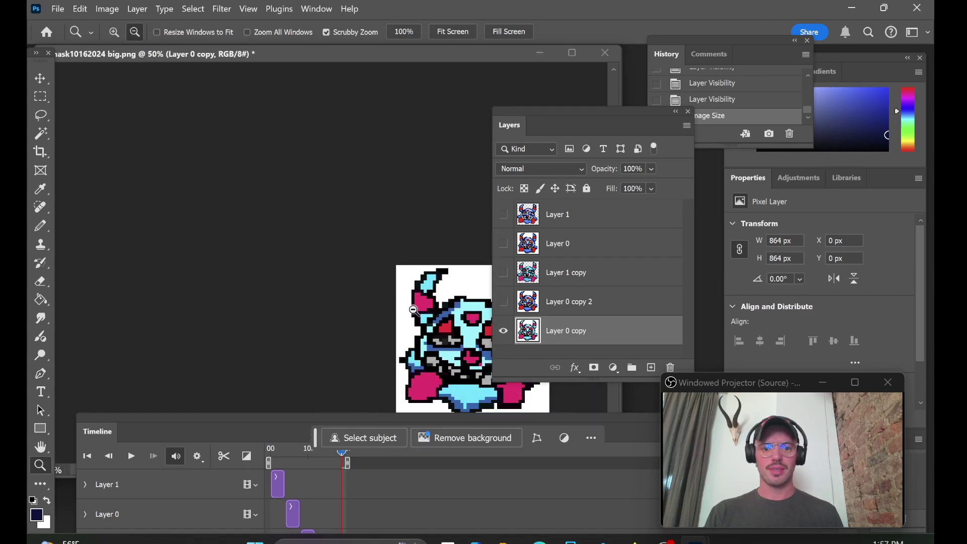
- Play the animation, enlarge the timeline to show all layer rows, and advance the playhead
{"action": "left_click_drag", "start_coordinate": [340, 417], "coordinate": [447, 418]}
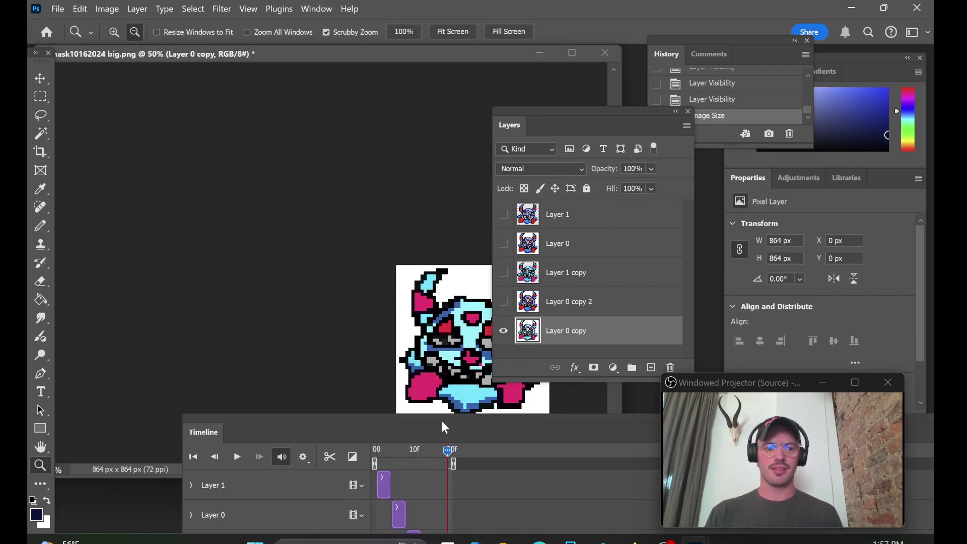
{"action": "left_click", "coordinate": [239, 458]}
{"action": "left_click", "coordinate": [238, 457]}
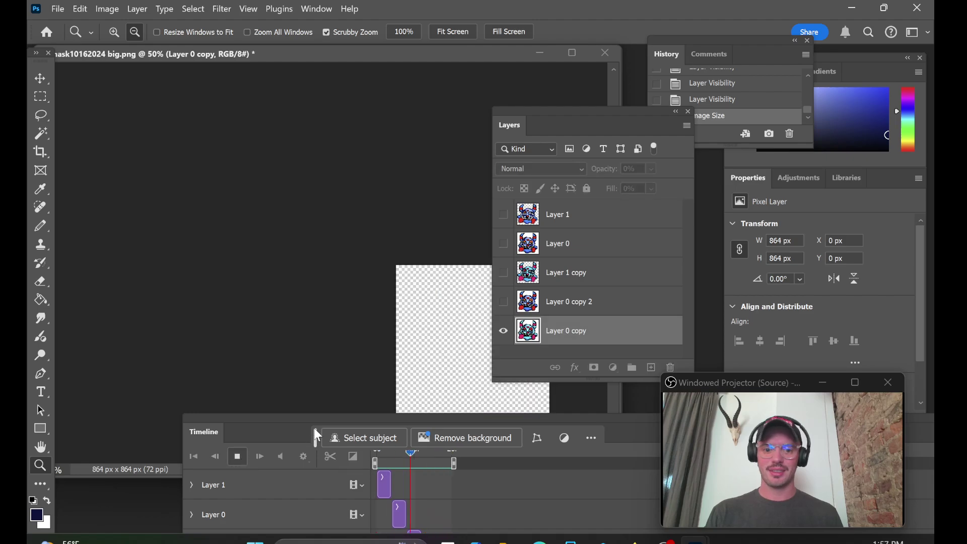
{"action": "left_click_drag", "start_coordinate": [313, 418], "coordinate": [313, 221]}
{"action": "left_click_drag", "start_coordinate": [421, 262], "coordinate": [474, 385]}
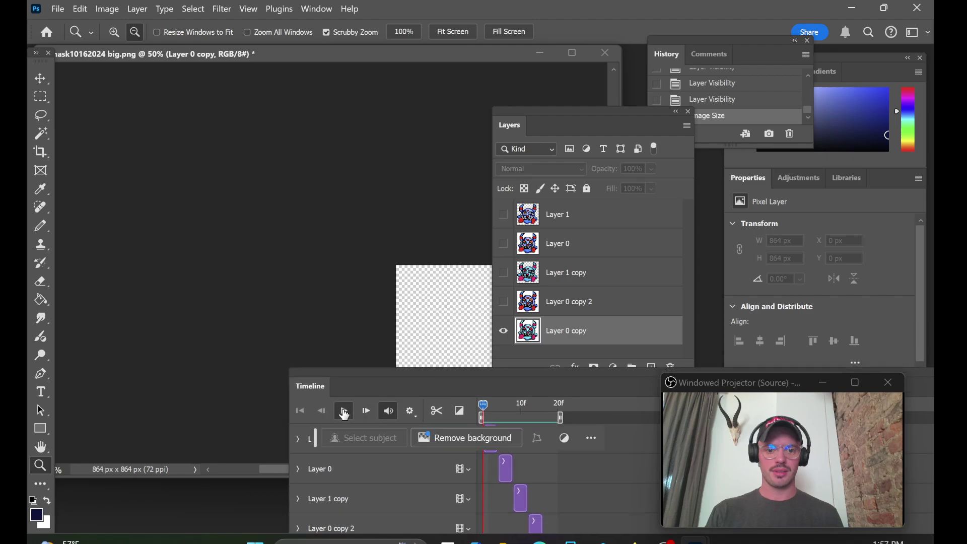
{"action": "left_click", "coordinate": [344, 411]}
{"action": "left_click", "coordinate": [344, 411]}
- Make Layer 0 copy 2, Layer 1 copy, Layer 0 and Layer 1 visible again
{"action": "left_click", "coordinate": [504, 301]}
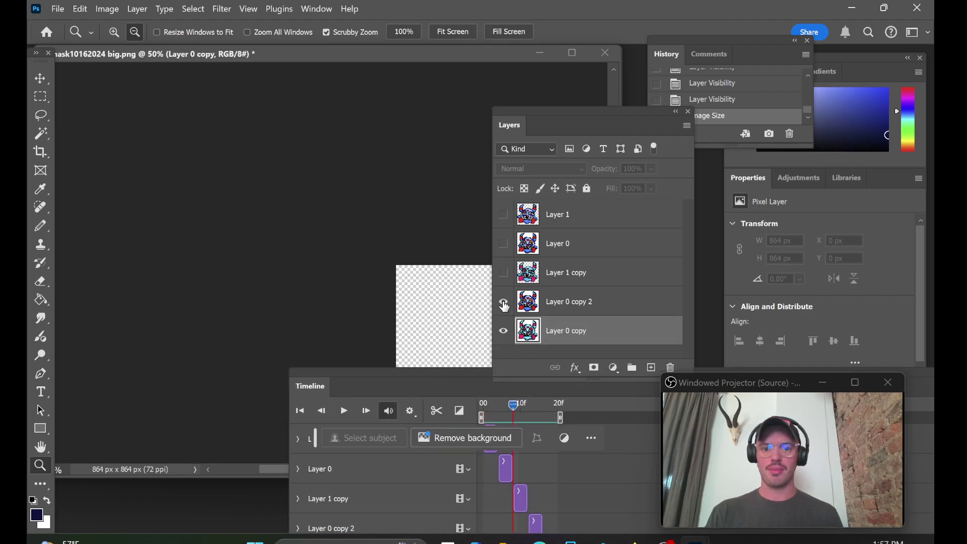
{"action": "left_click", "coordinate": [503, 272]}
{"action": "left_click", "coordinate": [503, 244]}
{"action": "left_click", "coordinate": [504, 215]}
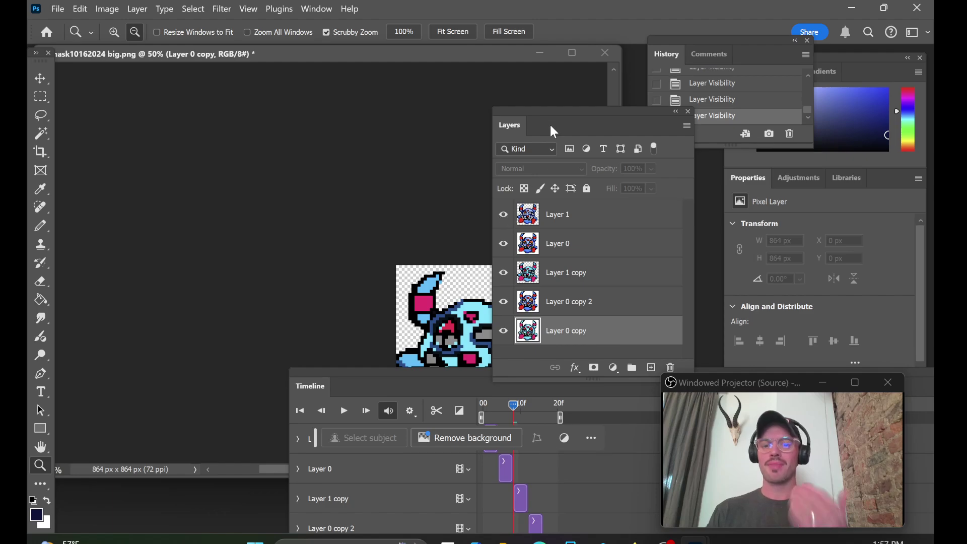
{"action": "left_click_drag", "start_coordinate": [569, 123], "coordinate": [669, 109]}
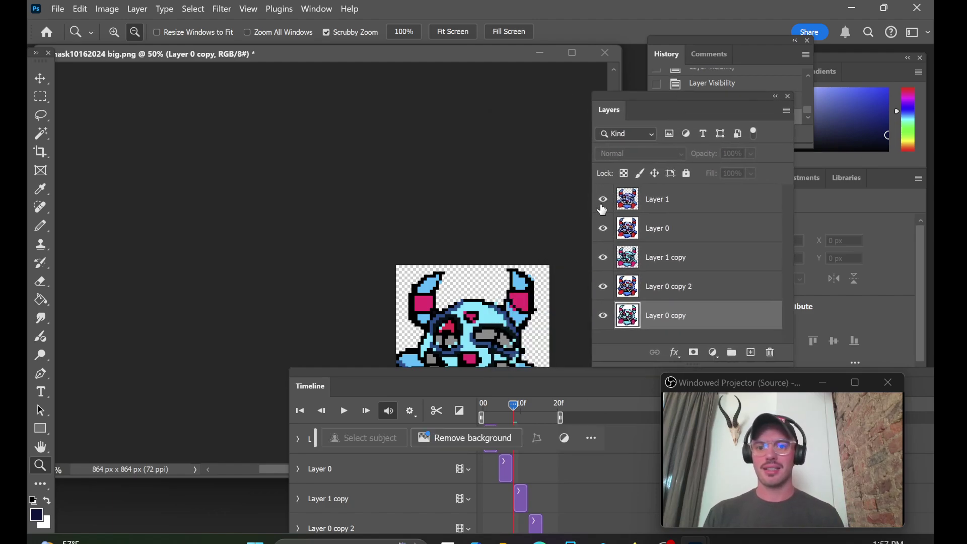
- Replay the looping animation with the timeline moved aside, then stop playback
{"action": "left_click", "coordinate": [345, 411]}
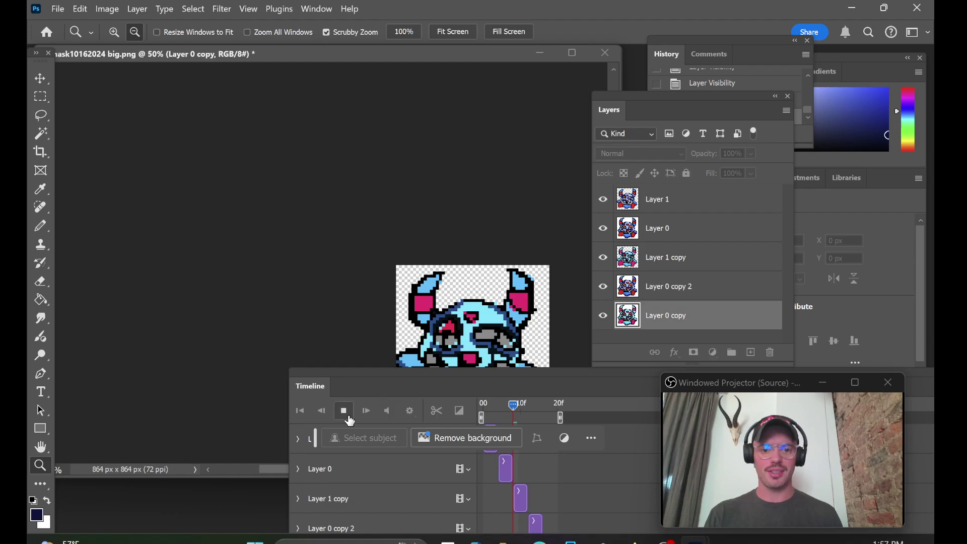
{"action": "left_click_drag", "start_coordinate": [388, 377], "coordinate": [683, 339]}
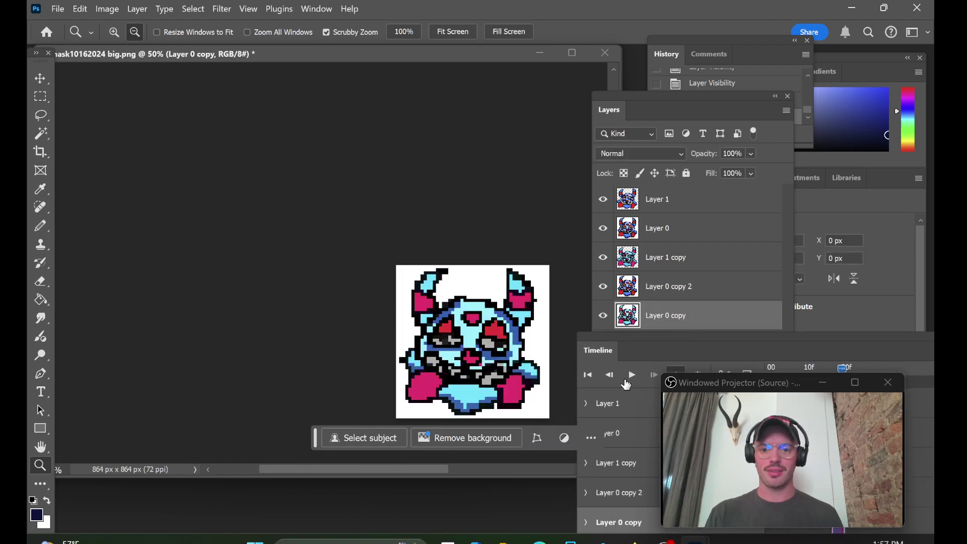
{"action": "left_click", "coordinate": [630, 377]}
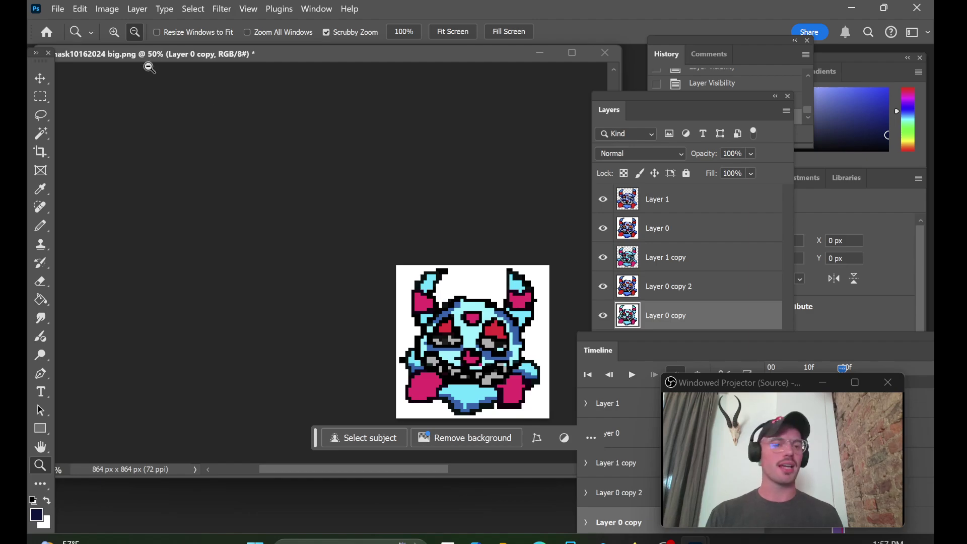
{"action": "left_click", "coordinate": [62, 9]}
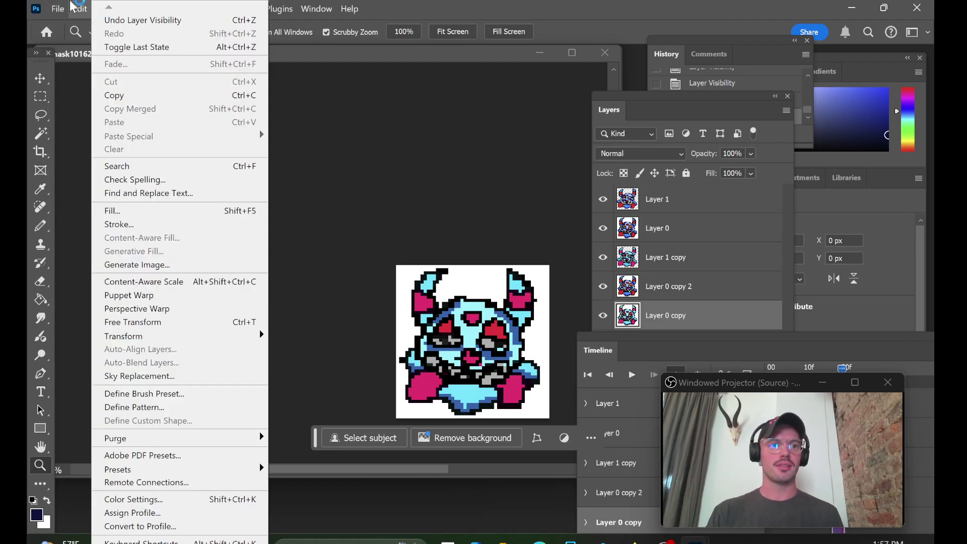
- Export the animation through Save for Web as a looping GIF named 'mask10162024 big video'
{"action": "mouse_move", "coordinate": [78, 253]}
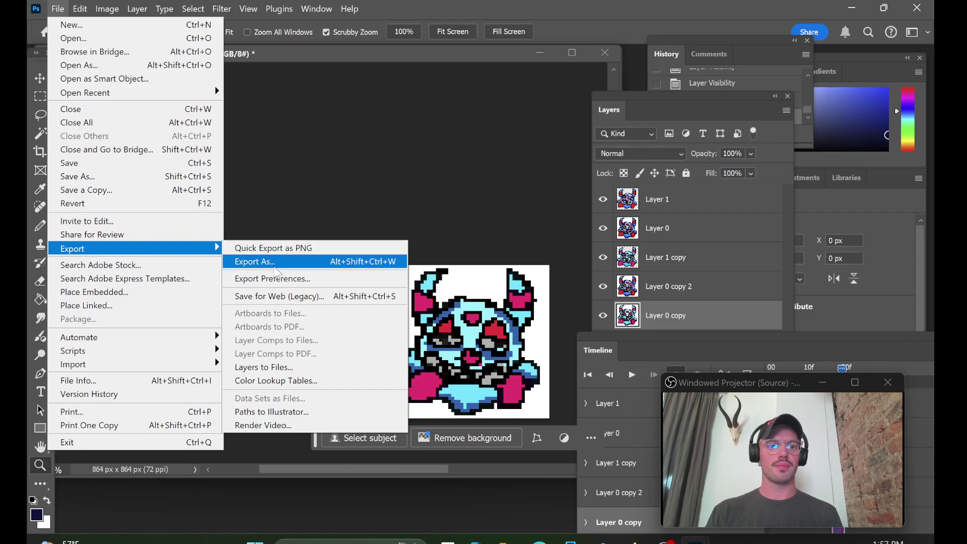
{"action": "left_click", "coordinate": [275, 297]}
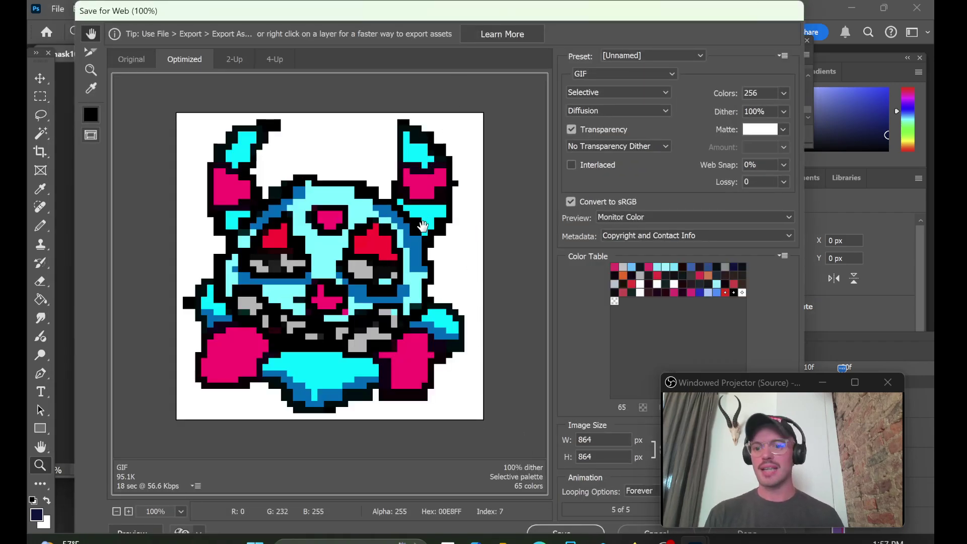
{"action": "left_click", "coordinate": [571, 533]}
{"action": "left_click", "coordinate": [290, 271]}
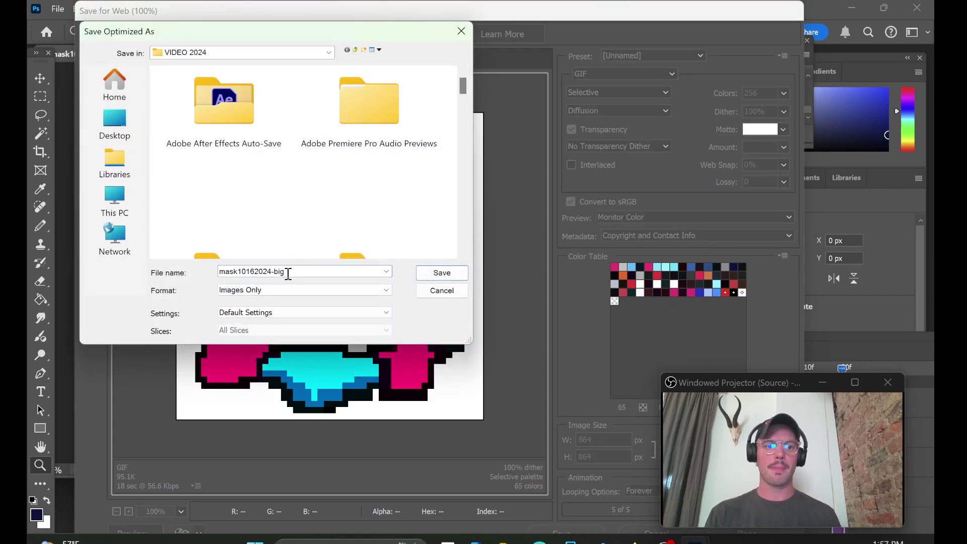
{"action": "key", "text": "BackSpace"}
{"action": "key", "text": "BackSpace"}
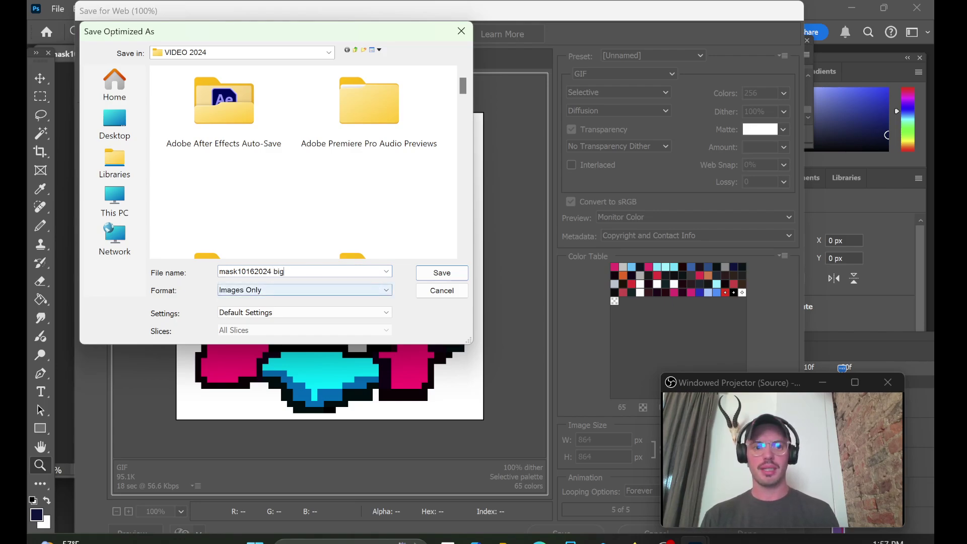
{"action": "type", "text": "big video"}
{"action": "left_click", "coordinate": [430, 277]}
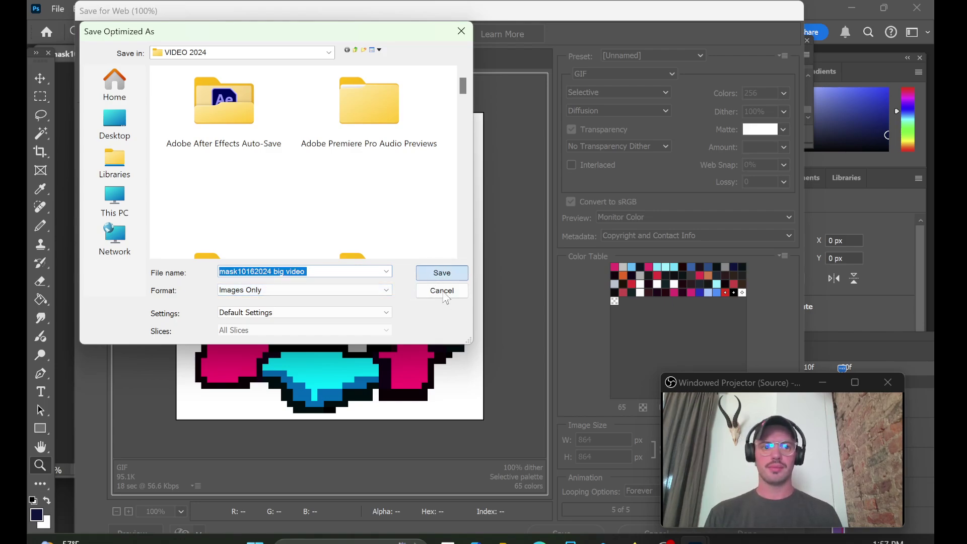
- Save the GIF, then preview mask10162024-big-video.gif from the VIDEO 2024 folder and close it
{"action": "left_click", "coordinate": [443, 274]}
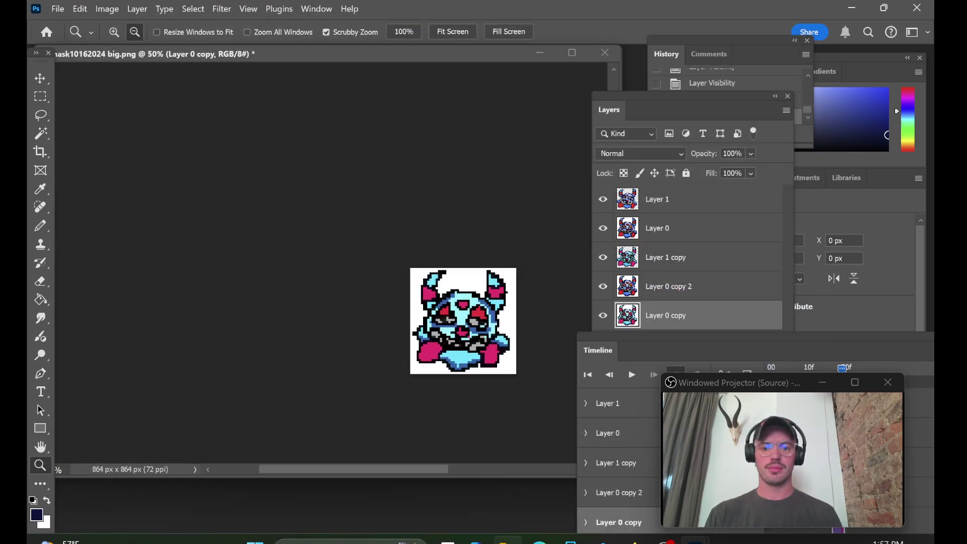
{"action": "key", "text": "alt+Tab"}
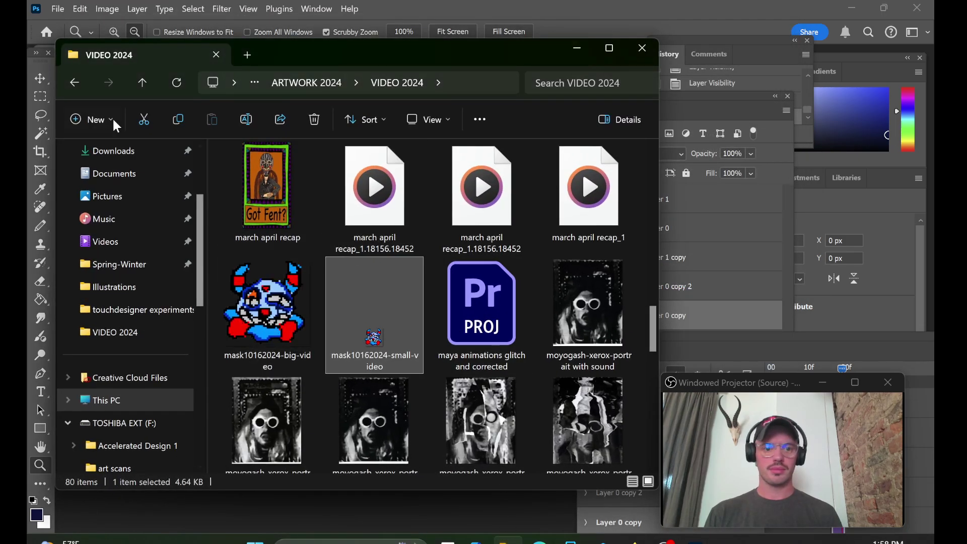
{"action": "left_click", "coordinate": [283, 333]}
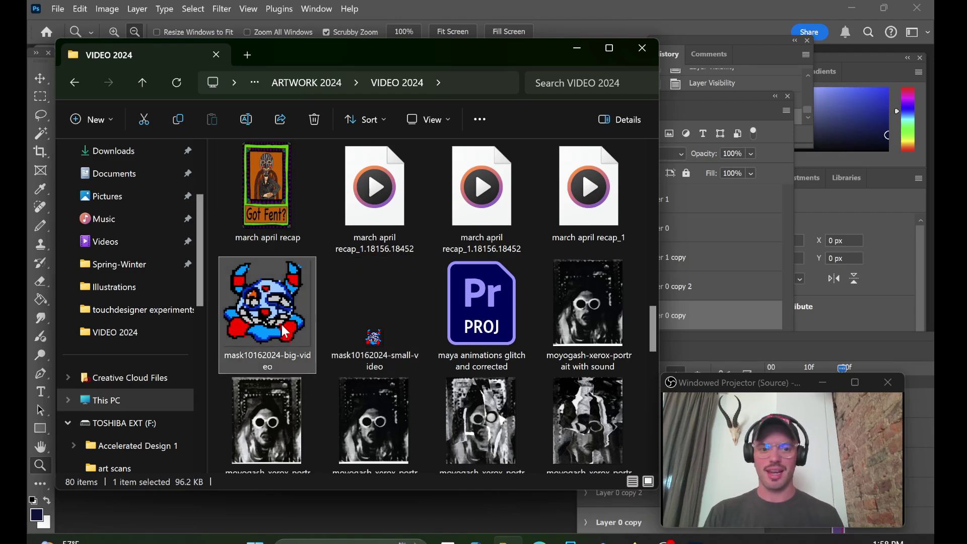
{"action": "double_click", "coordinate": [283, 321]}
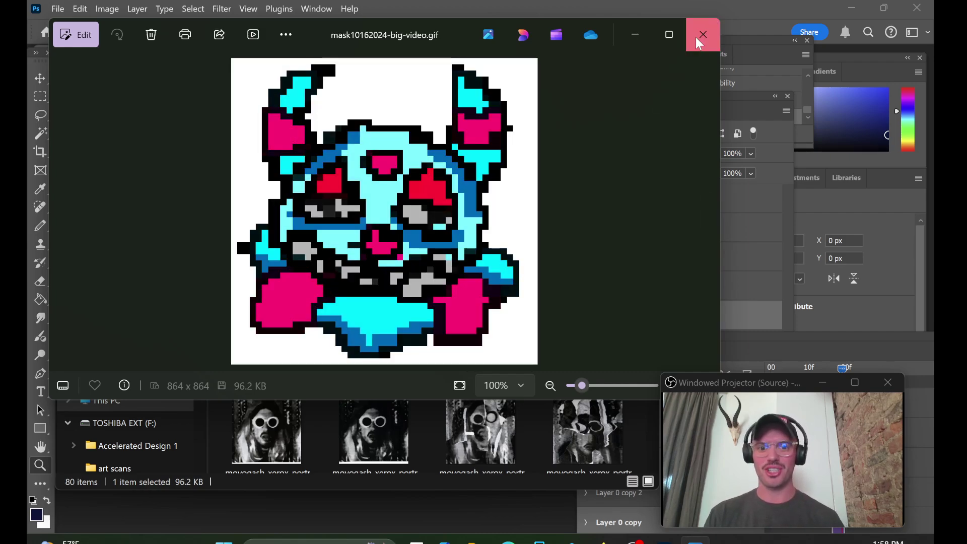
{"action": "left_click", "coordinate": [703, 34]}
- Hide Layer 1 and magic-wand select its white background
{"action": "left_click", "coordinate": [579, 17]}
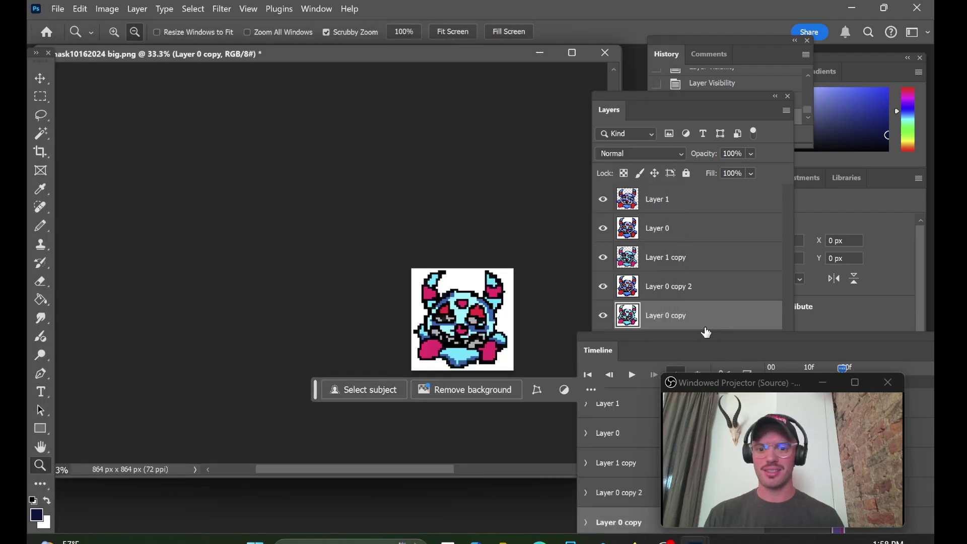
{"action": "left_click", "coordinate": [605, 201]}
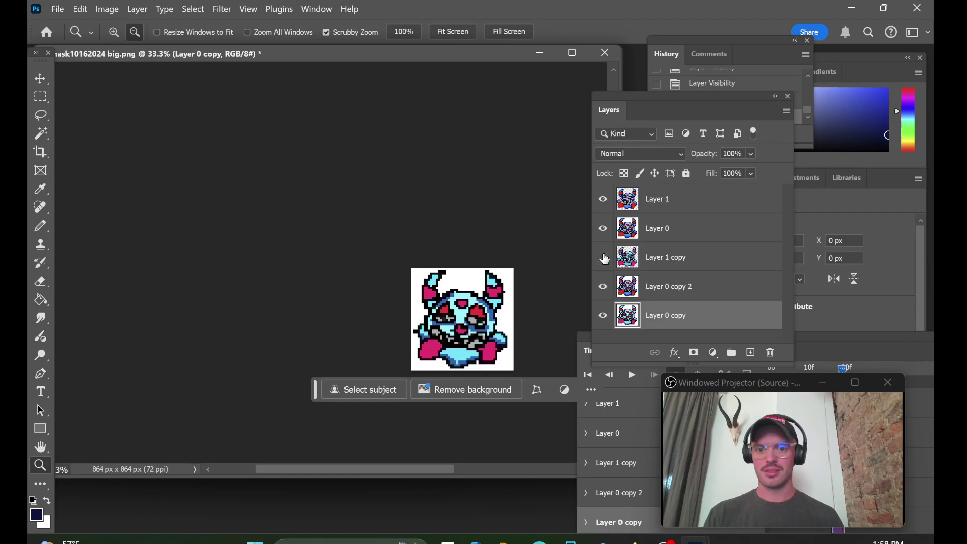
{"action": "left_click", "coordinate": [650, 209]}
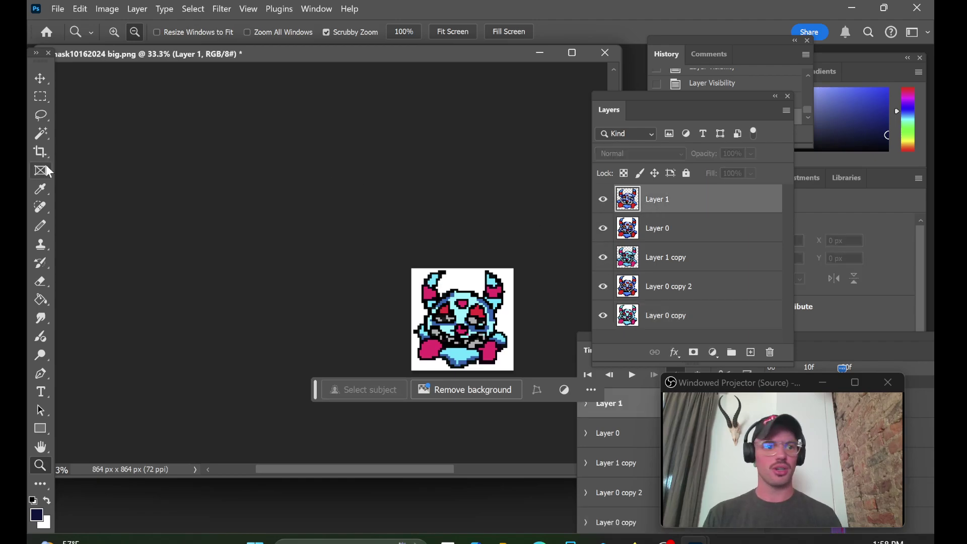
{"action": "left_click", "coordinate": [51, 136]}
{"action": "left_click", "coordinate": [479, 320]}
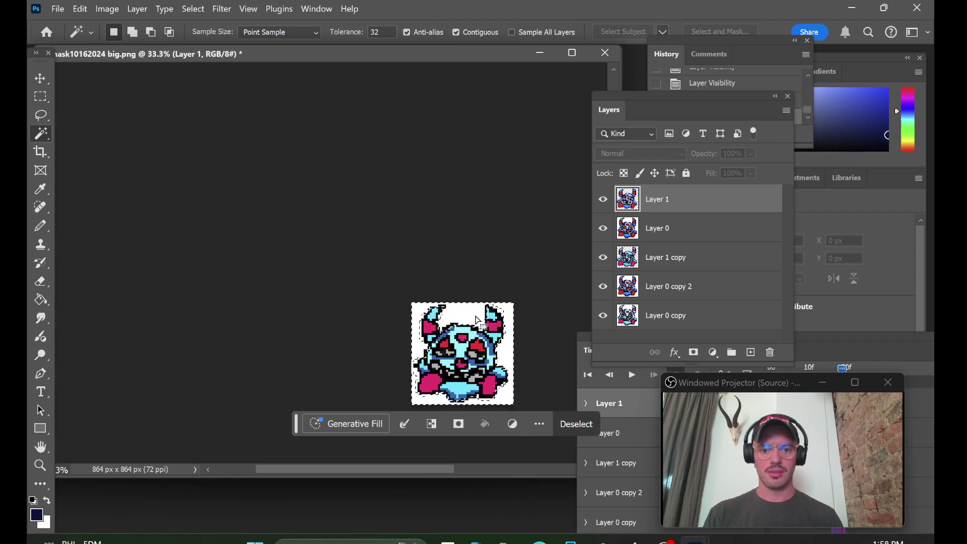
{"action": "scroll", "coordinate": [506, 336], "scroll_direction": "down", "scroll_amount": 2}
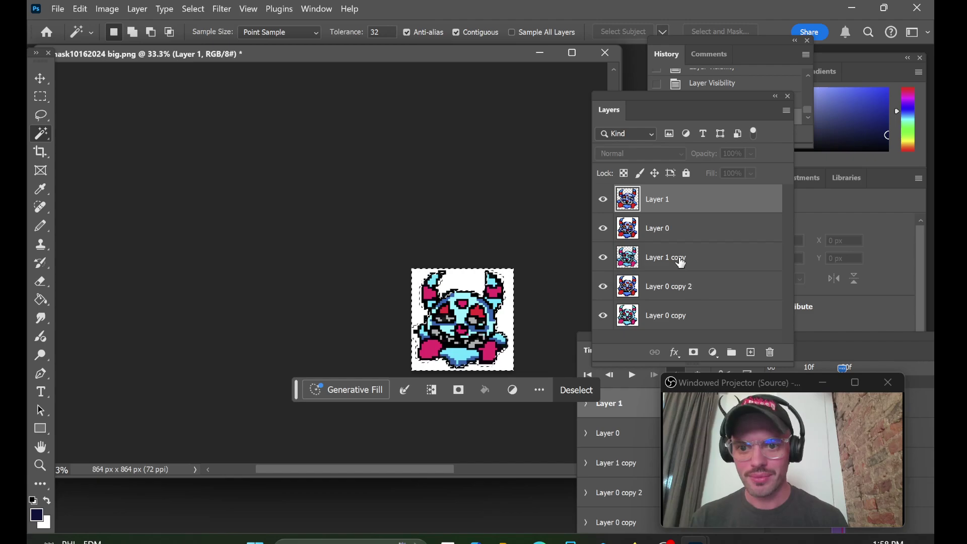
- Magic-wand the white background on Layer 0 and Layer 0 copy, then hide Layer 0
{"action": "left_click", "coordinate": [665, 230]}
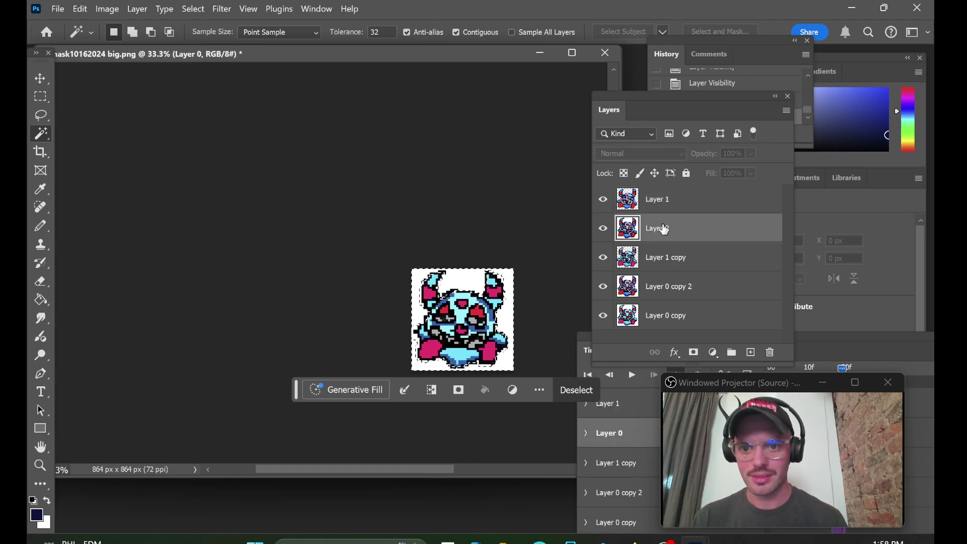
{"action": "left_click", "coordinate": [561, 266]}
{"action": "left_click", "coordinate": [456, 277]}
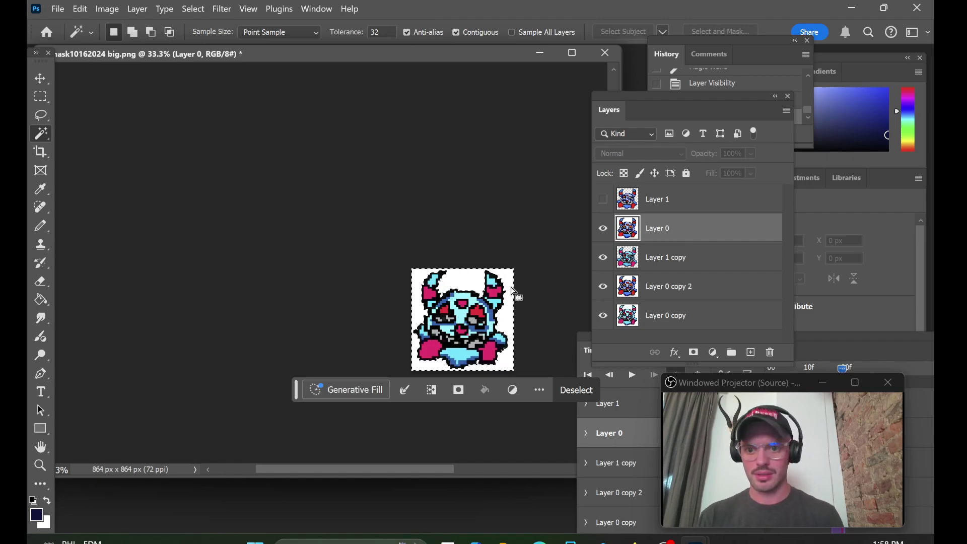
{"action": "key", "text": "ctrl+d"}
{"action": "left_click", "coordinate": [470, 284]}
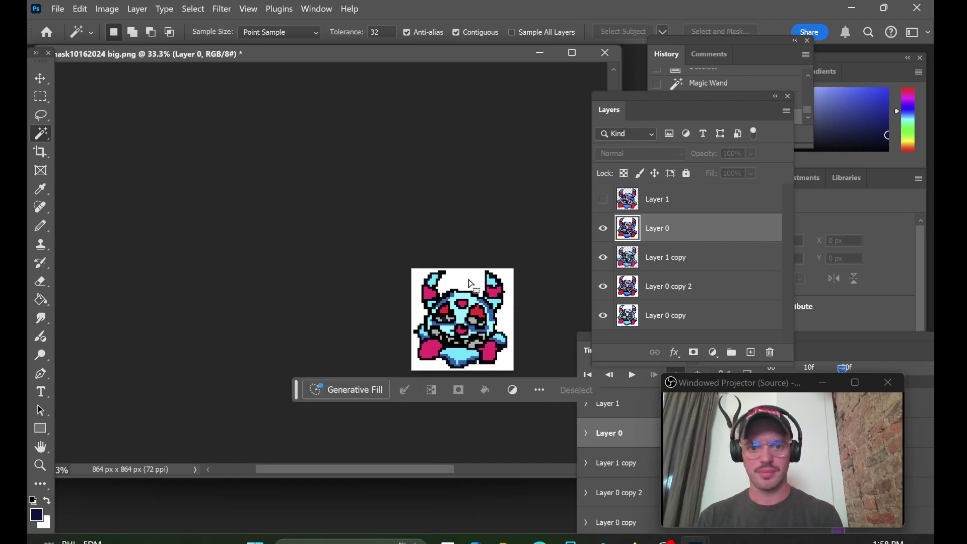
{"action": "left_click", "coordinate": [664, 315]}
{"action": "key", "text": "ctrl+d"}
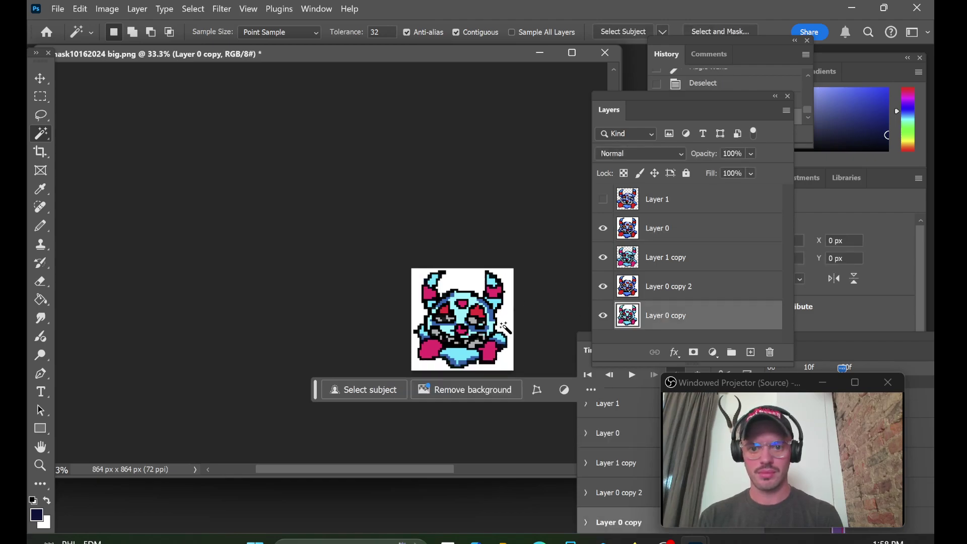
{"action": "left_click", "coordinate": [664, 230]}
{"action": "left_click", "coordinate": [480, 283]}
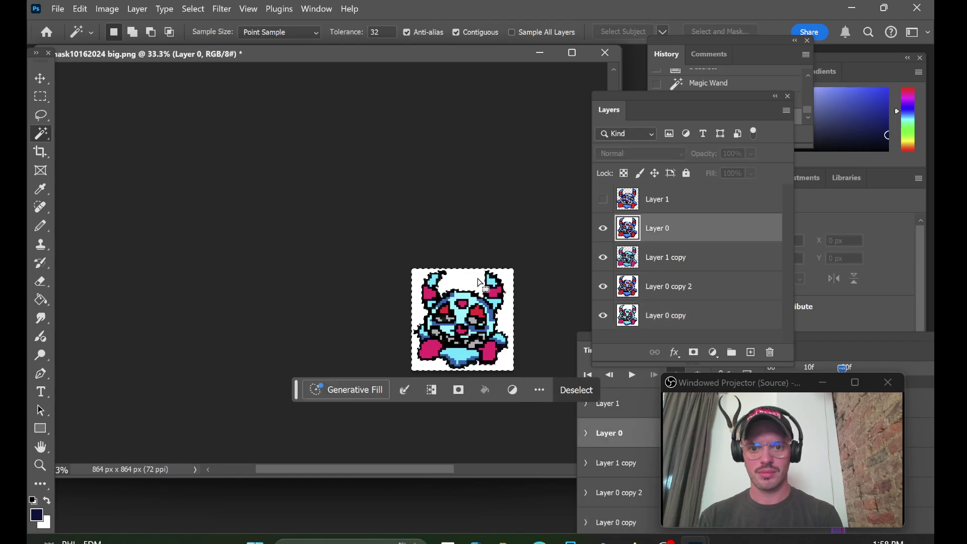
{"action": "left_click", "coordinate": [603, 228]}
- Hide both copy layers and delete Layer 0 copy's white background to transparency
{"action": "left_click", "coordinate": [650, 258]}
{"action": "left_click", "coordinate": [601, 294]}
{"action": "left_click", "coordinate": [604, 316]}
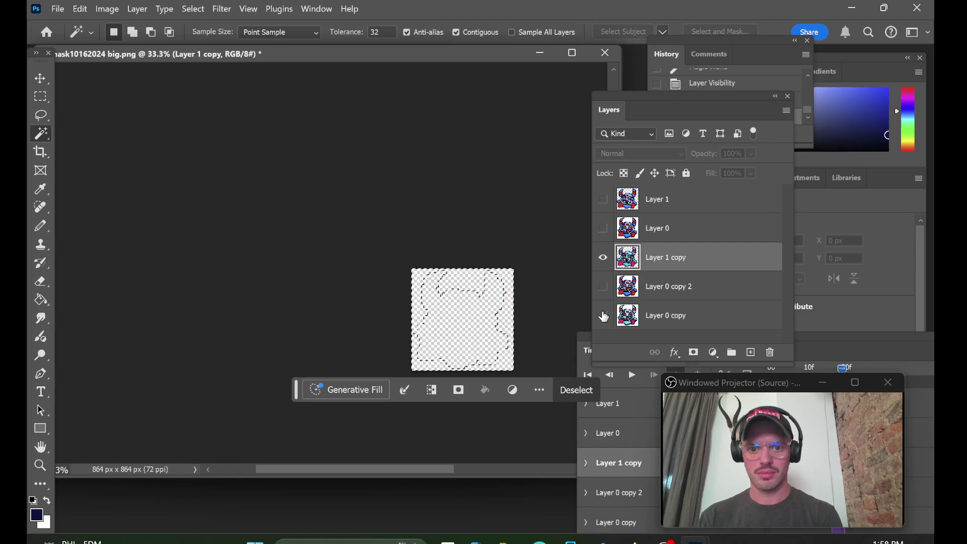
{"action": "key", "text": "ctrl+d"}
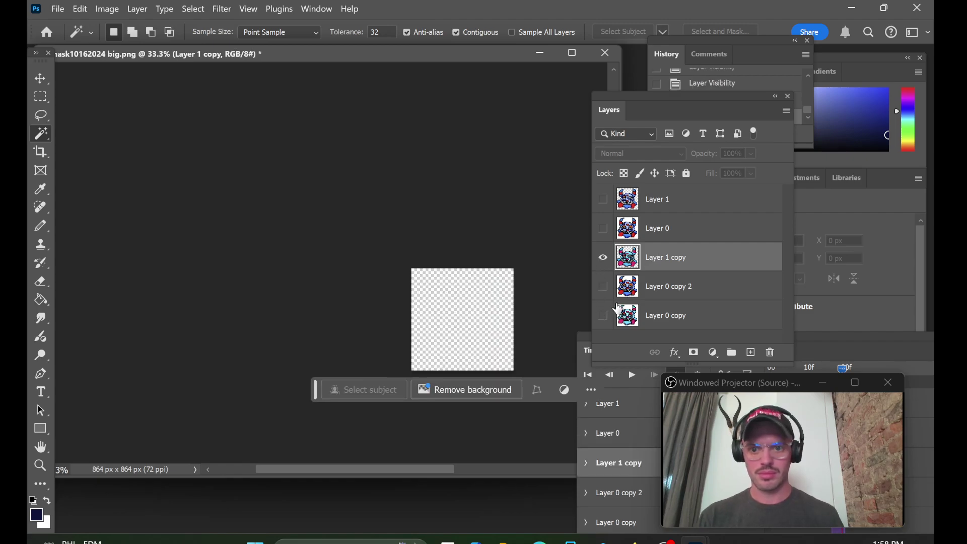
{"action": "left_click", "coordinate": [514, 329]}
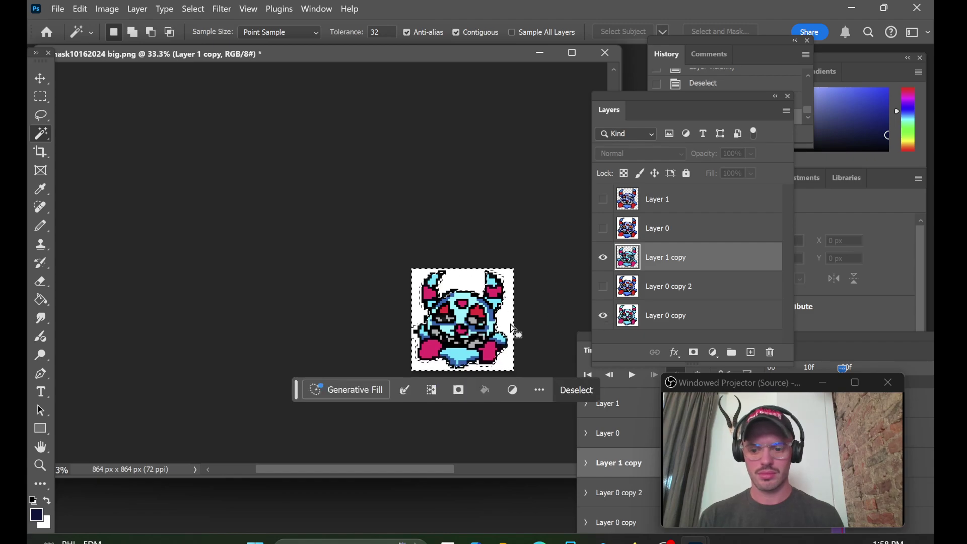
{"action": "left_click", "coordinate": [659, 321]}
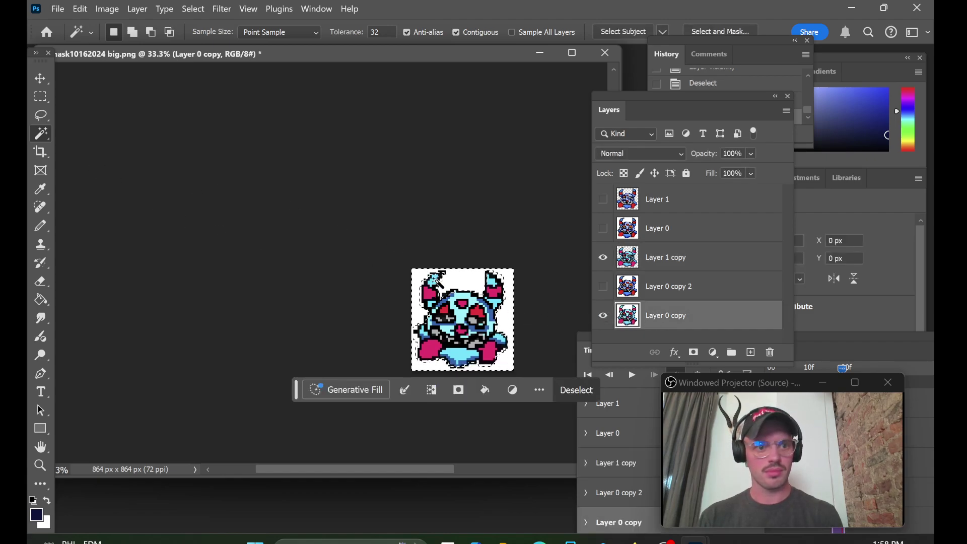
{"action": "key", "text": "ctrl+d"}
{"action": "left_click", "coordinate": [509, 329]}
{"action": "key", "text": "Delete"}
- Delete Layer 0 copy 2's white background, check layer visibility, and rearrange the Layers panel and document window
{"action": "left_click", "coordinate": [672, 297]}
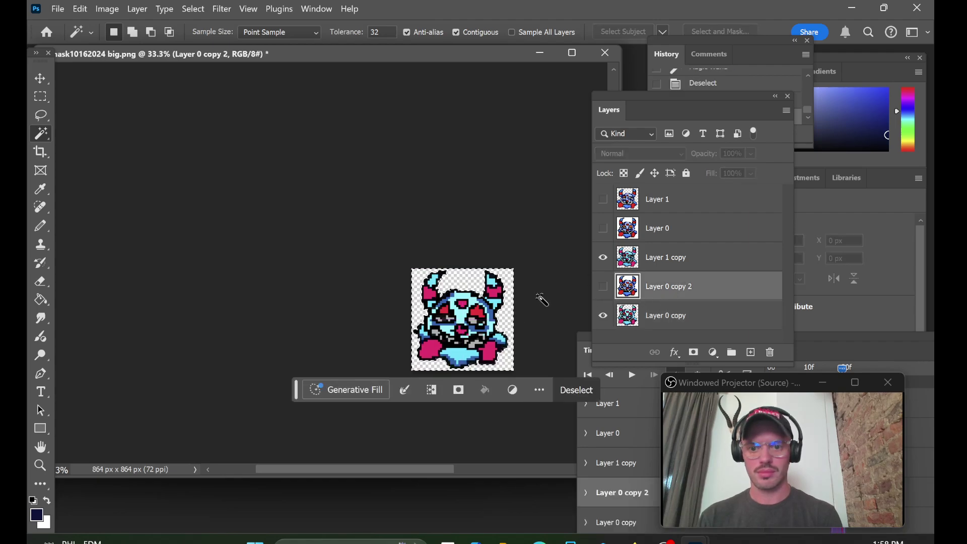
{"action": "left_click", "coordinate": [605, 322]}
{"action": "key", "text": "ctrl+z"}
{"action": "left_click", "coordinate": [605, 291]}
{"action": "key", "text": "Delete"}
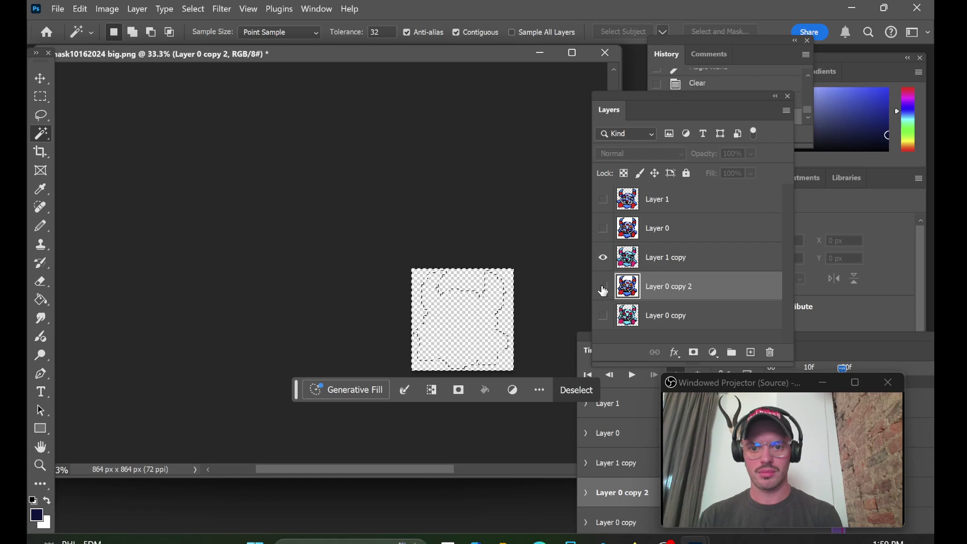
{"action": "left_click", "coordinate": [604, 291]}
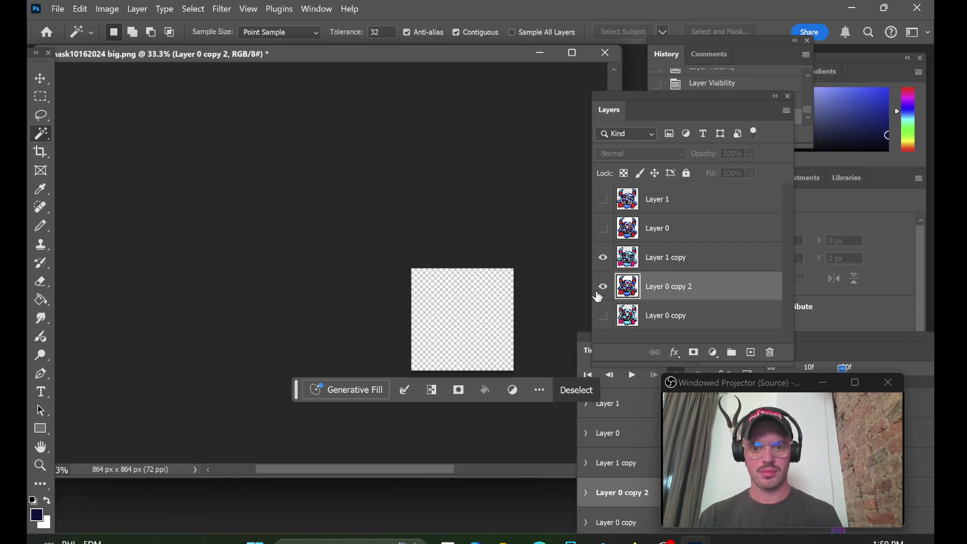
{"action": "left_click", "coordinate": [606, 286]}
{"action": "left_click", "coordinate": [604, 316]}
{"action": "left_click", "coordinate": [603, 317]}
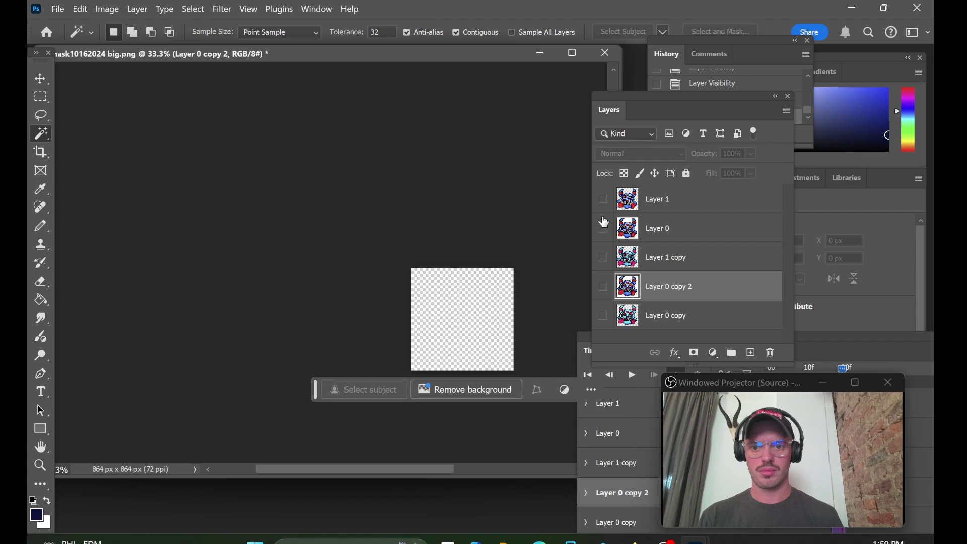
{"action": "left_click_drag", "start_coordinate": [663, 98], "coordinate": [672, 121]}
{"action": "left_click_drag", "start_coordinate": [384, 54], "coordinate": [378, 78]}
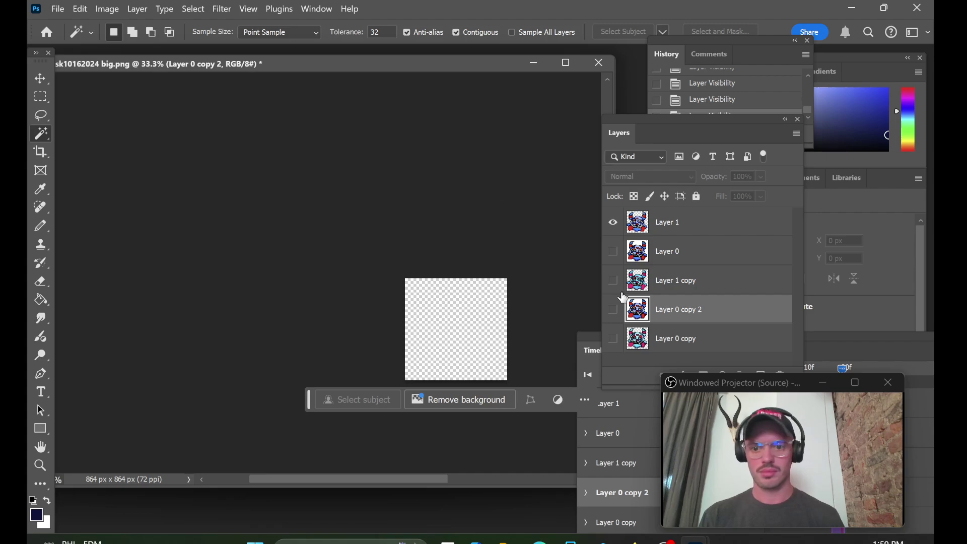
- Show Layer 0 copy, enlarge the Timeline panel and scrub through the frames
{"action": "left_click", "coordinate": [613, 339]}
{"action": "left_click_drag", "start_coordinate": [821, 352], "coordinate": [539, 270]}
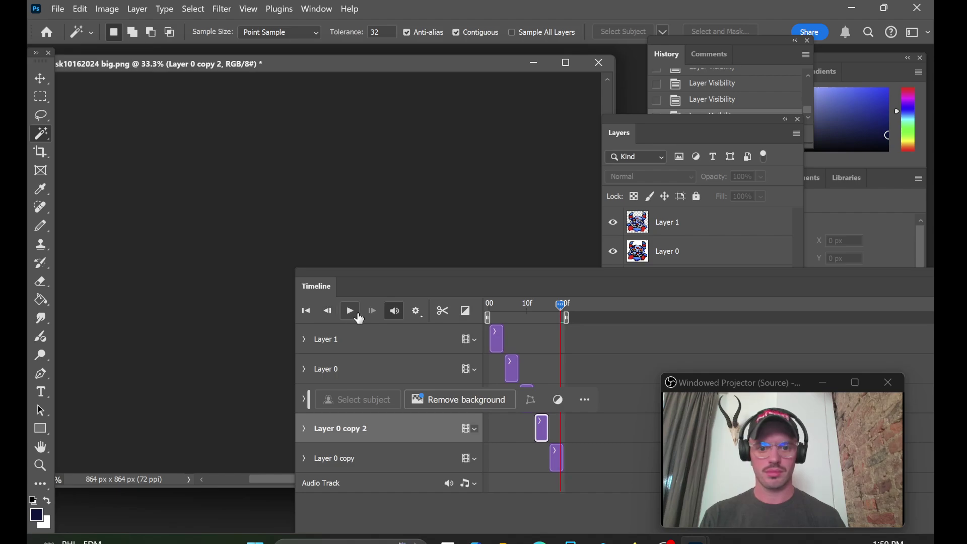
{"action": "left_click_drag", "start_coordinate": [443, 270], "coordinate": [547, 283]}
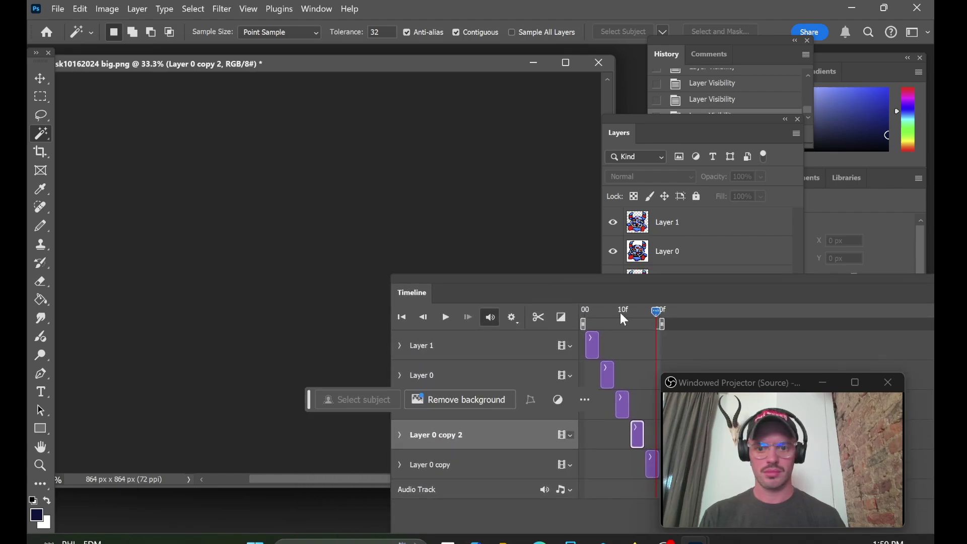
{"action": "left_click_drag", "start_coordinate": [650, 310], "coordinate": [599, 291]}
{"action": "left_click_drag", "start_coordinate": [682, 312], "coordinate": [721, 313]}
{"action": "left_click_drag", "start_coordinate": [624, 290], "coordinate": [684, 387]}
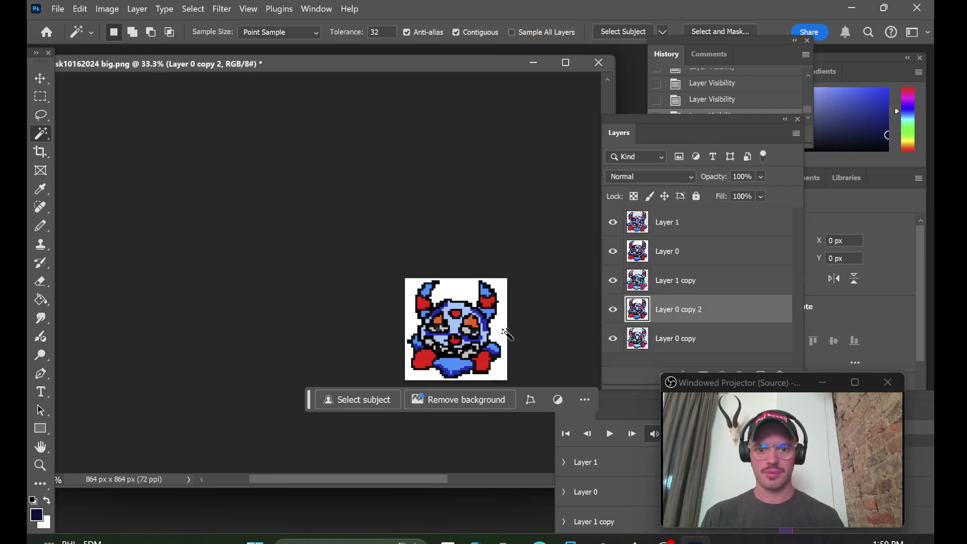
- Clear the white backgrounds of Layer 0 copy 2 and Layer 0 to transparency
{"action": "left_click", "coordinate": [498, 338]}
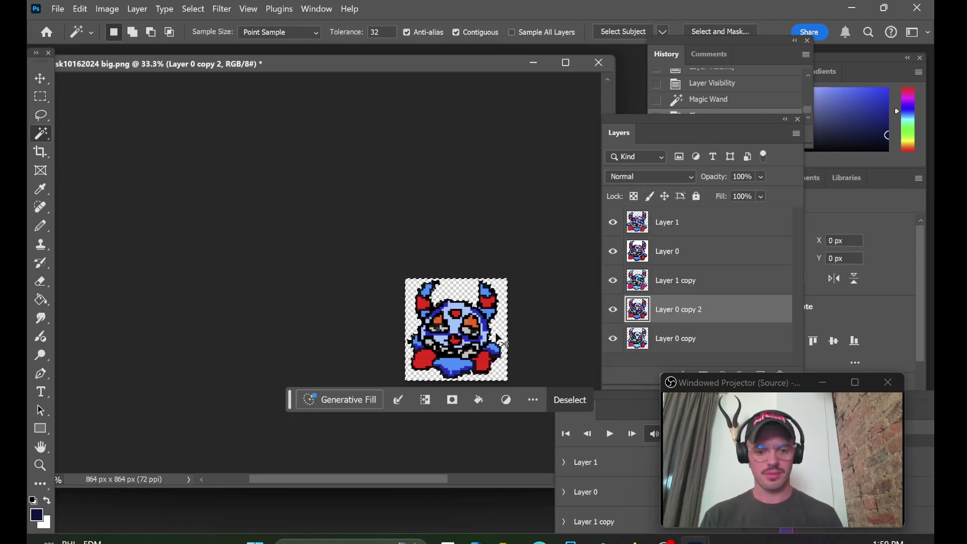
{"action": "left_click", "coordinate": [570, 399]}
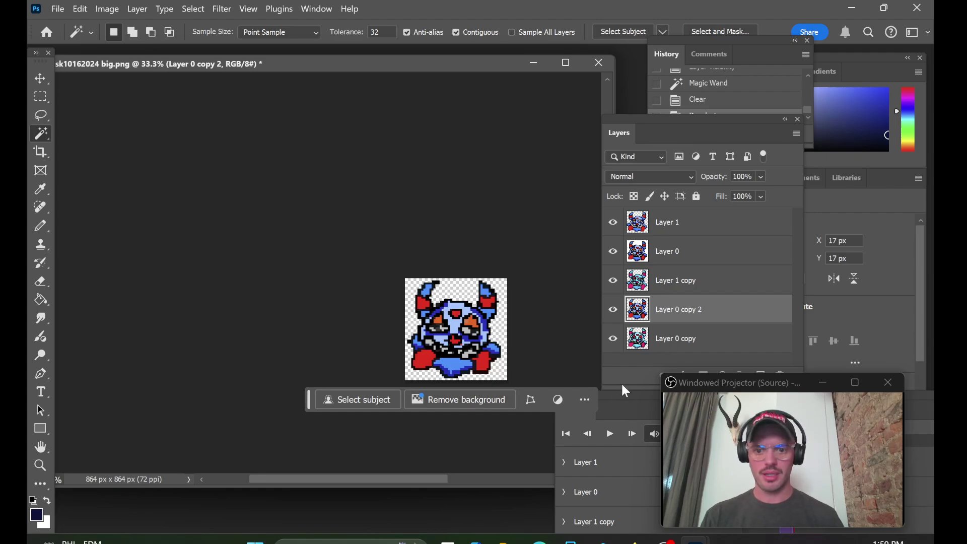
{"action": "left_click_drag", "start_coordinate": [621, 389], "coordinate": [556, 421]}
{"action": "left_click", "coordinate": [557, 476]}
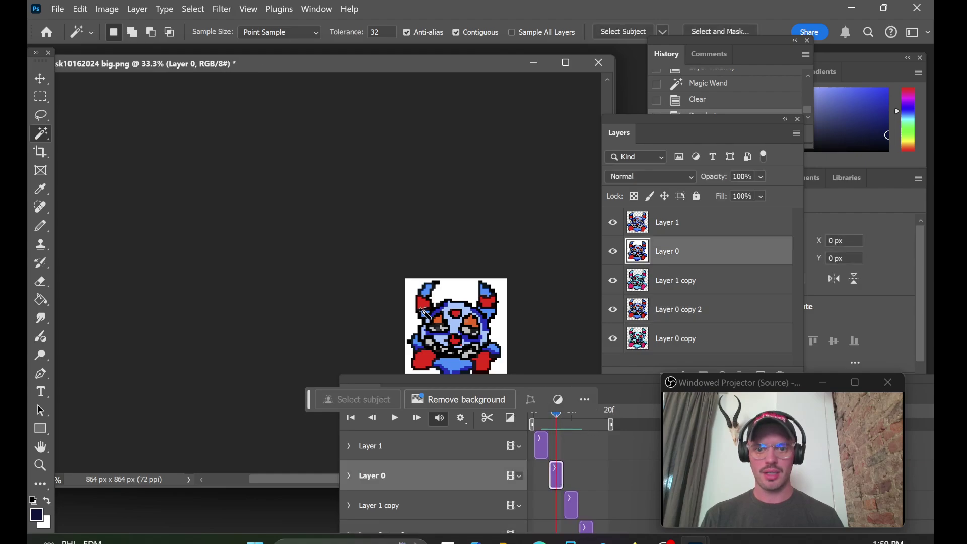
{"action": "left_click", "coordinate": [456, 296]}
{"action": "key", "text": "Delete"}
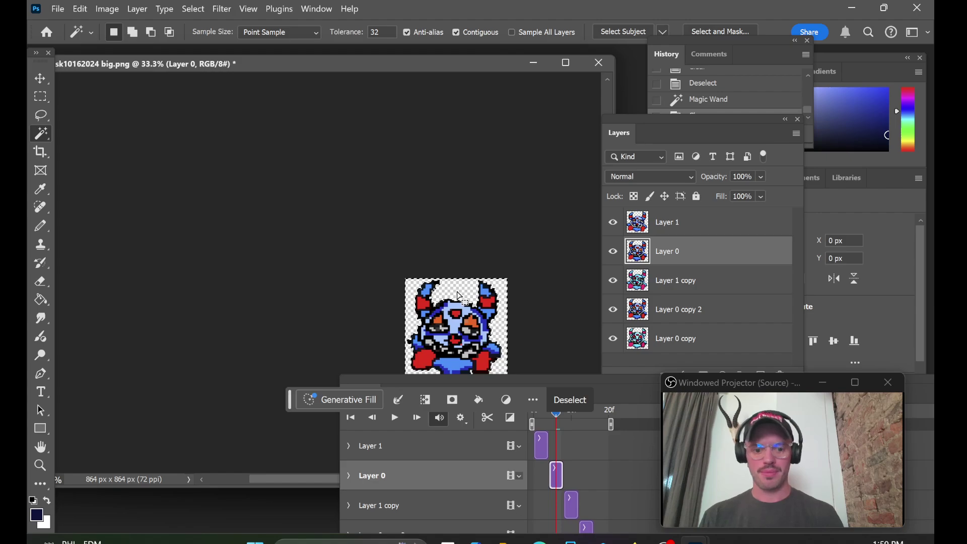
{"action": "key", "text": "ctrl+d"}
- Scrub forward and play the animation to check the transparent frames
{"action": "left_click_drag", "start_coordinate": [567, 418], "coordinate": [609, 421]}
{"action": "key", "text": "space"}
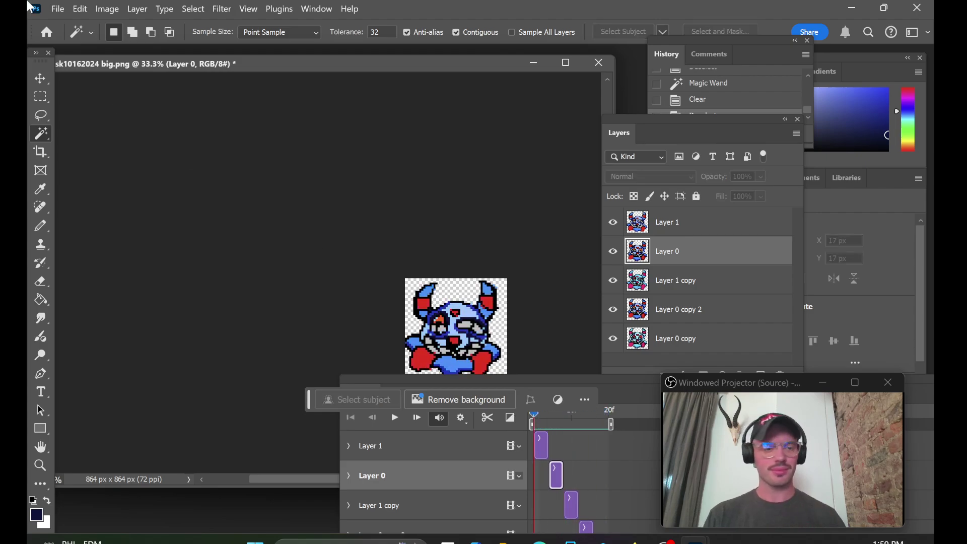
{"action": "left_click", "coordinate": [58, 9]}
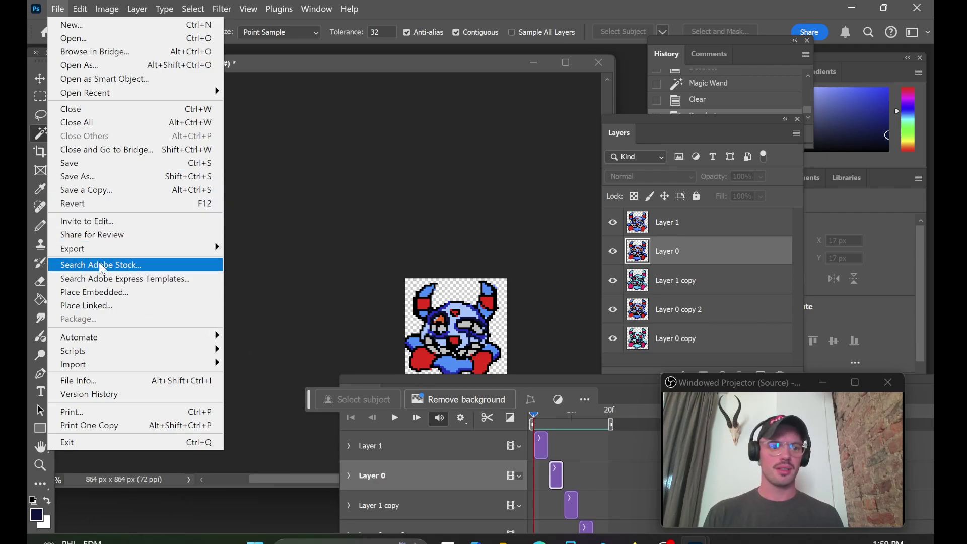
- Export the transparent, forever-looping 864 × 864 GIF through Save for Web as 'mask10162024-big 2'
{"action": "mouse_move", "coordinate": [102, 252]}
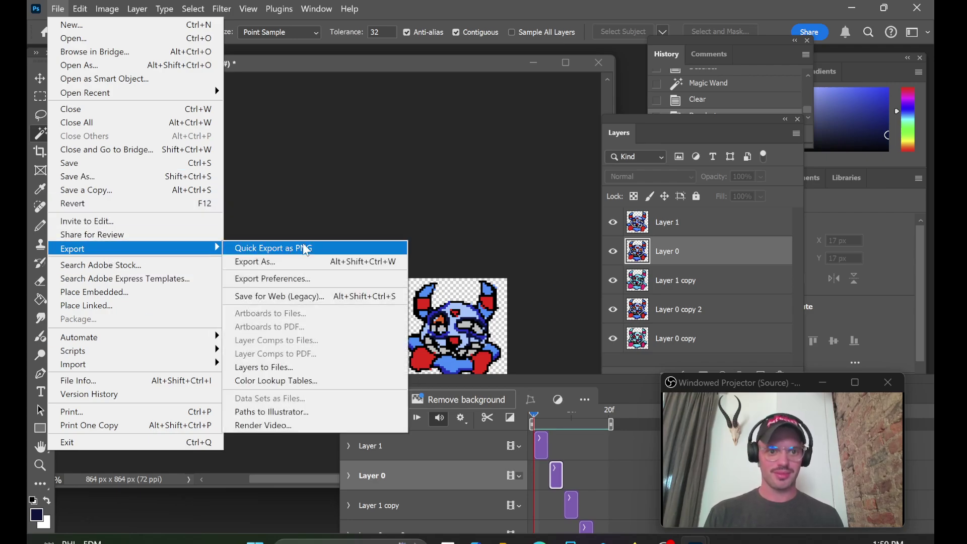
{"action": "left_click", "coordinate": [291, 302]}
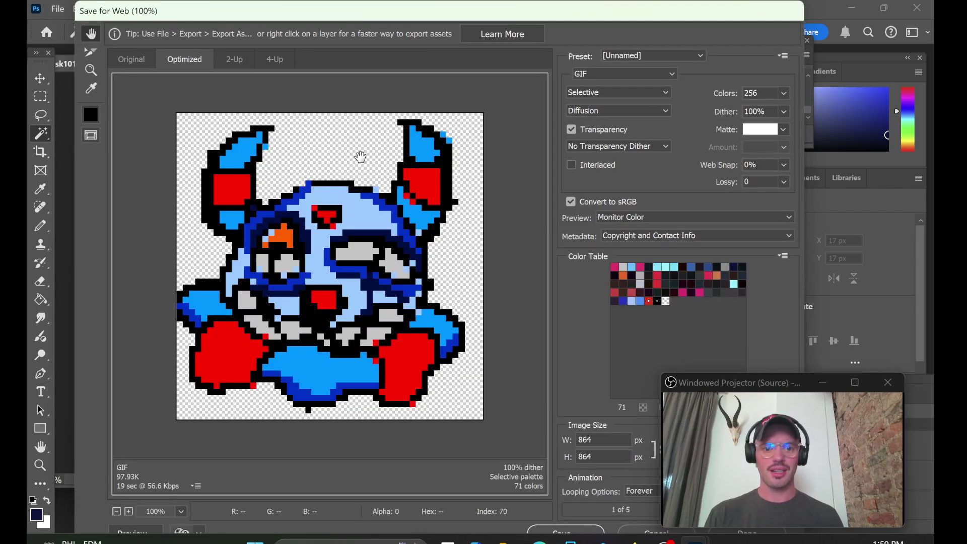
{"action": "left_click", "coordinate": [567, 534]}
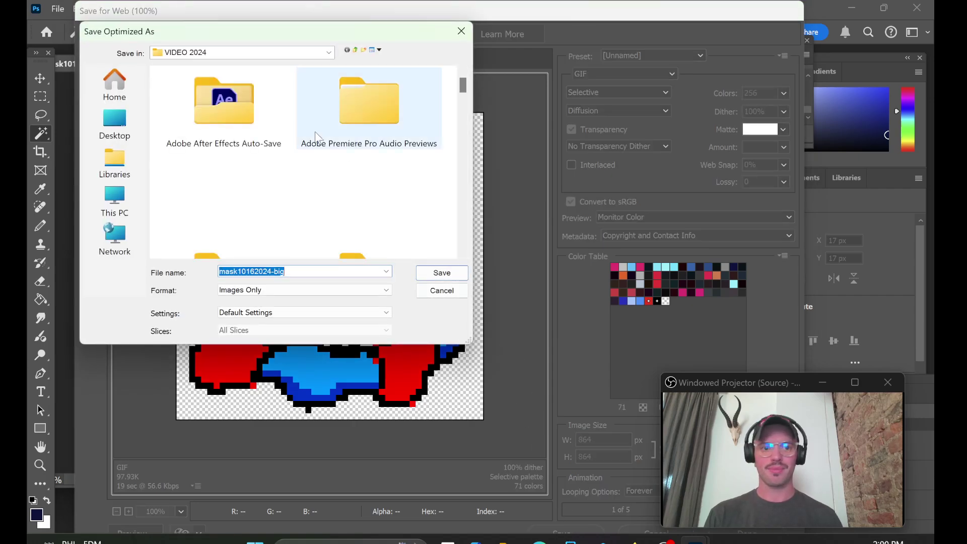
{"action": "left_click", "coordinate": [296, 272]}
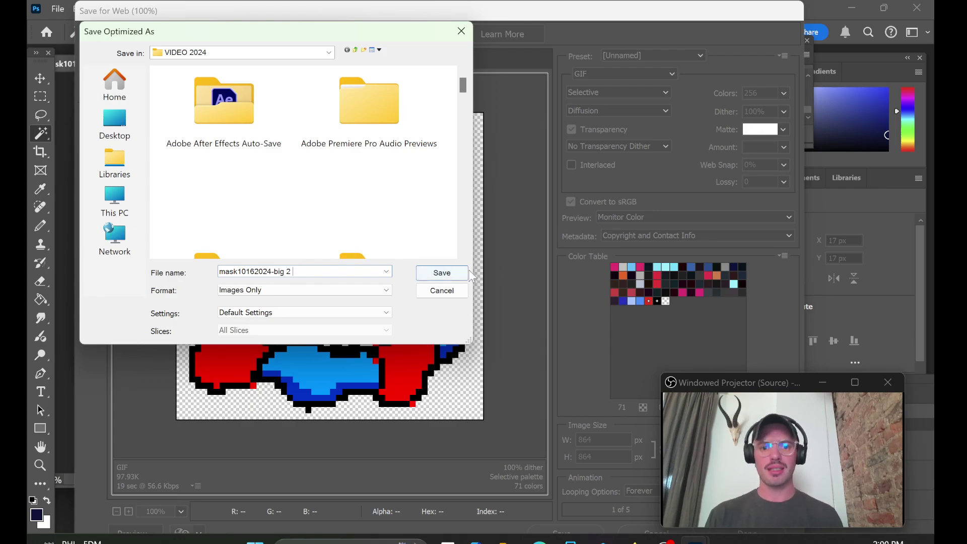
{"action": "left_click", "coordinate": [452, 277]}
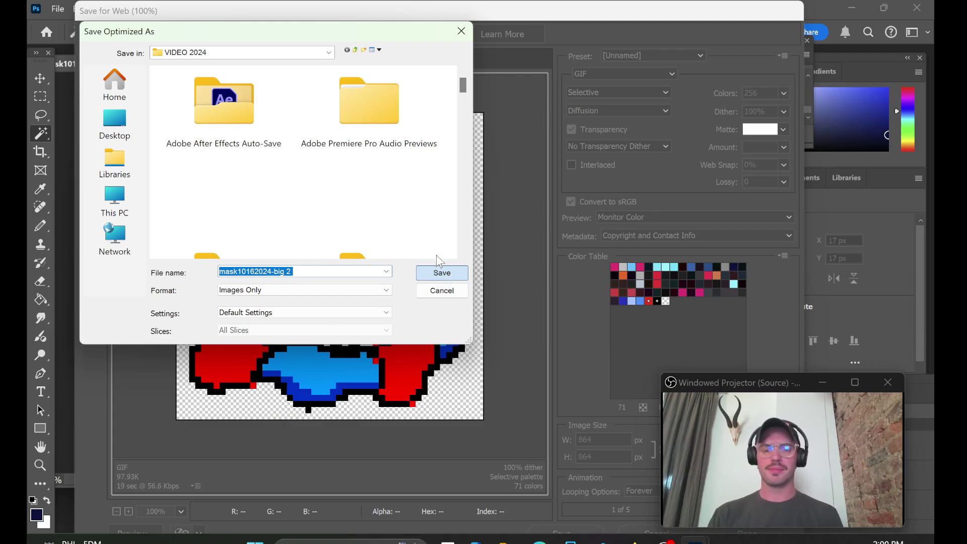
{"action": "left_click", "coordinate": [434, 271]}
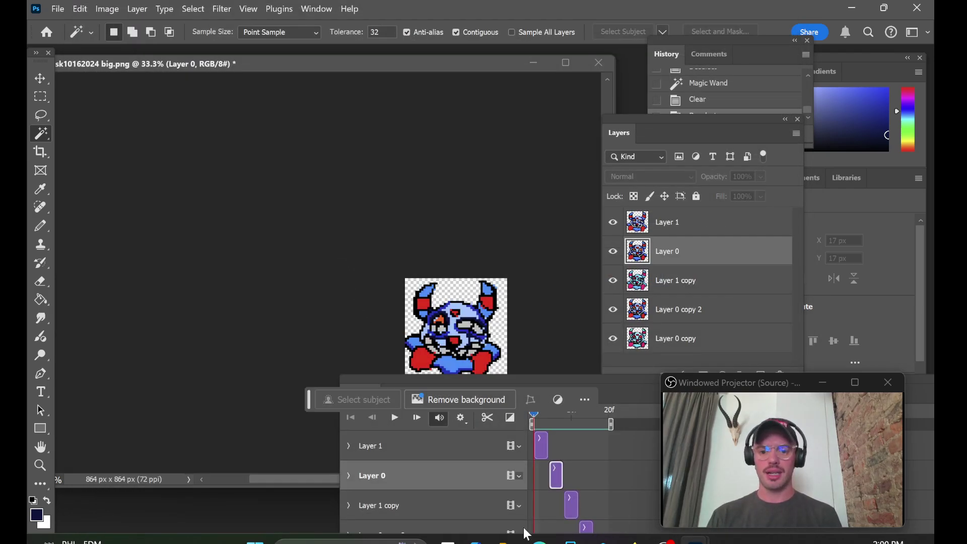
- Open mask10162024-big-2.gif from the VIDEO 2024 folder in the photo viewer
{"action": "left_click", "coordinate": [506, 540]}
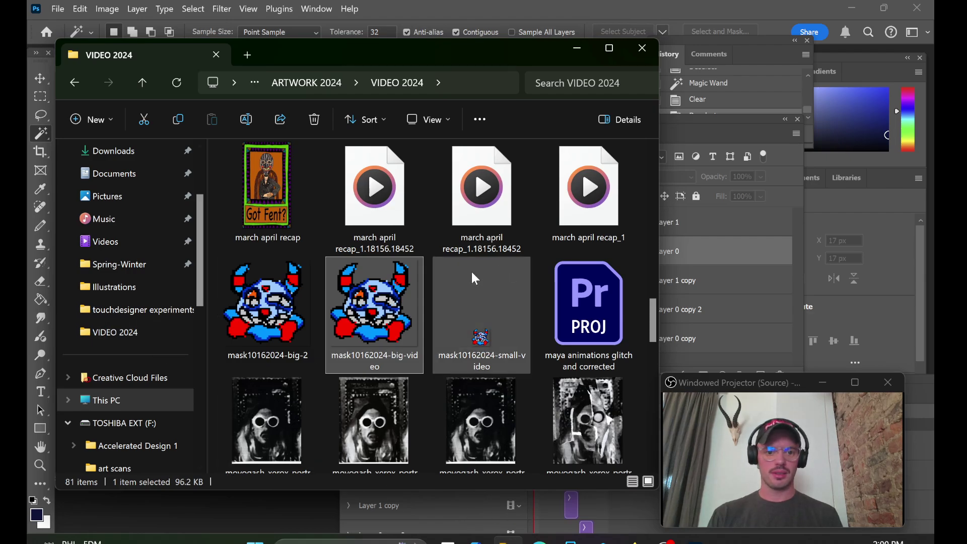
{"action": "left_click", "coordinate": [233, 321]}
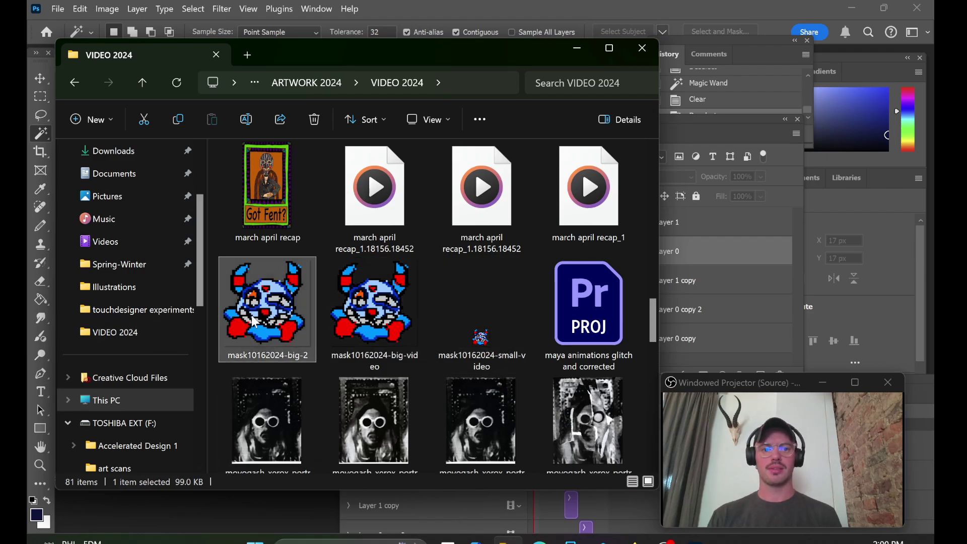
{"action": "double_click", "coordinate": [254, 321]}
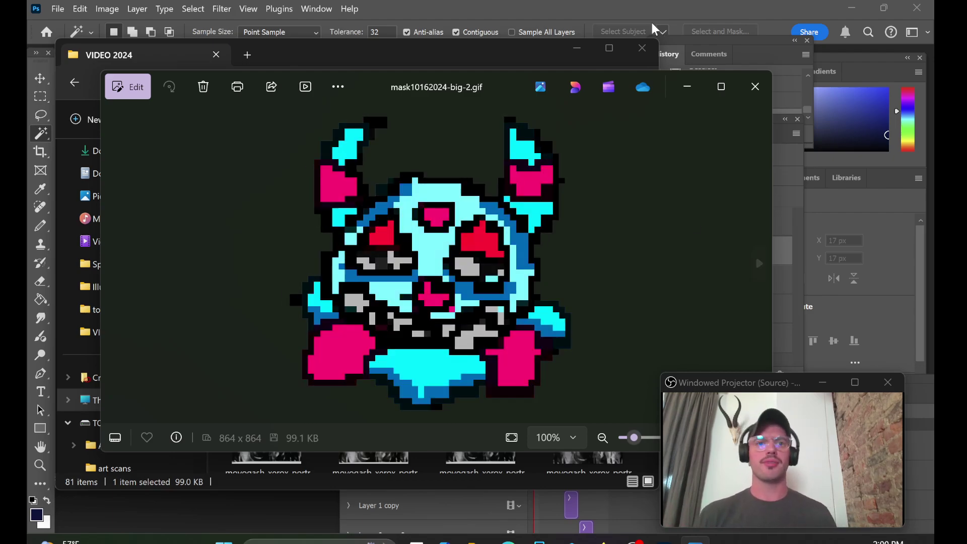
{"action": "mouse_move", "coordinate": [488, 81]}
{"action": "left_mouse_down"}
{"action": "mouse_move", "coordinate": [477, 91]}
{"action": "mouse_move", "coordinate": [485, 98]}
{"action": "left_mouse_up"}
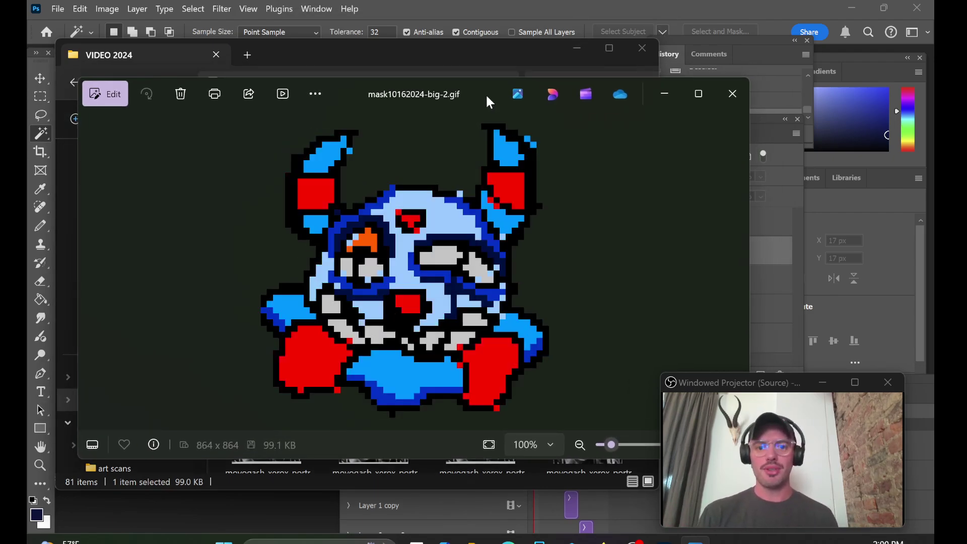